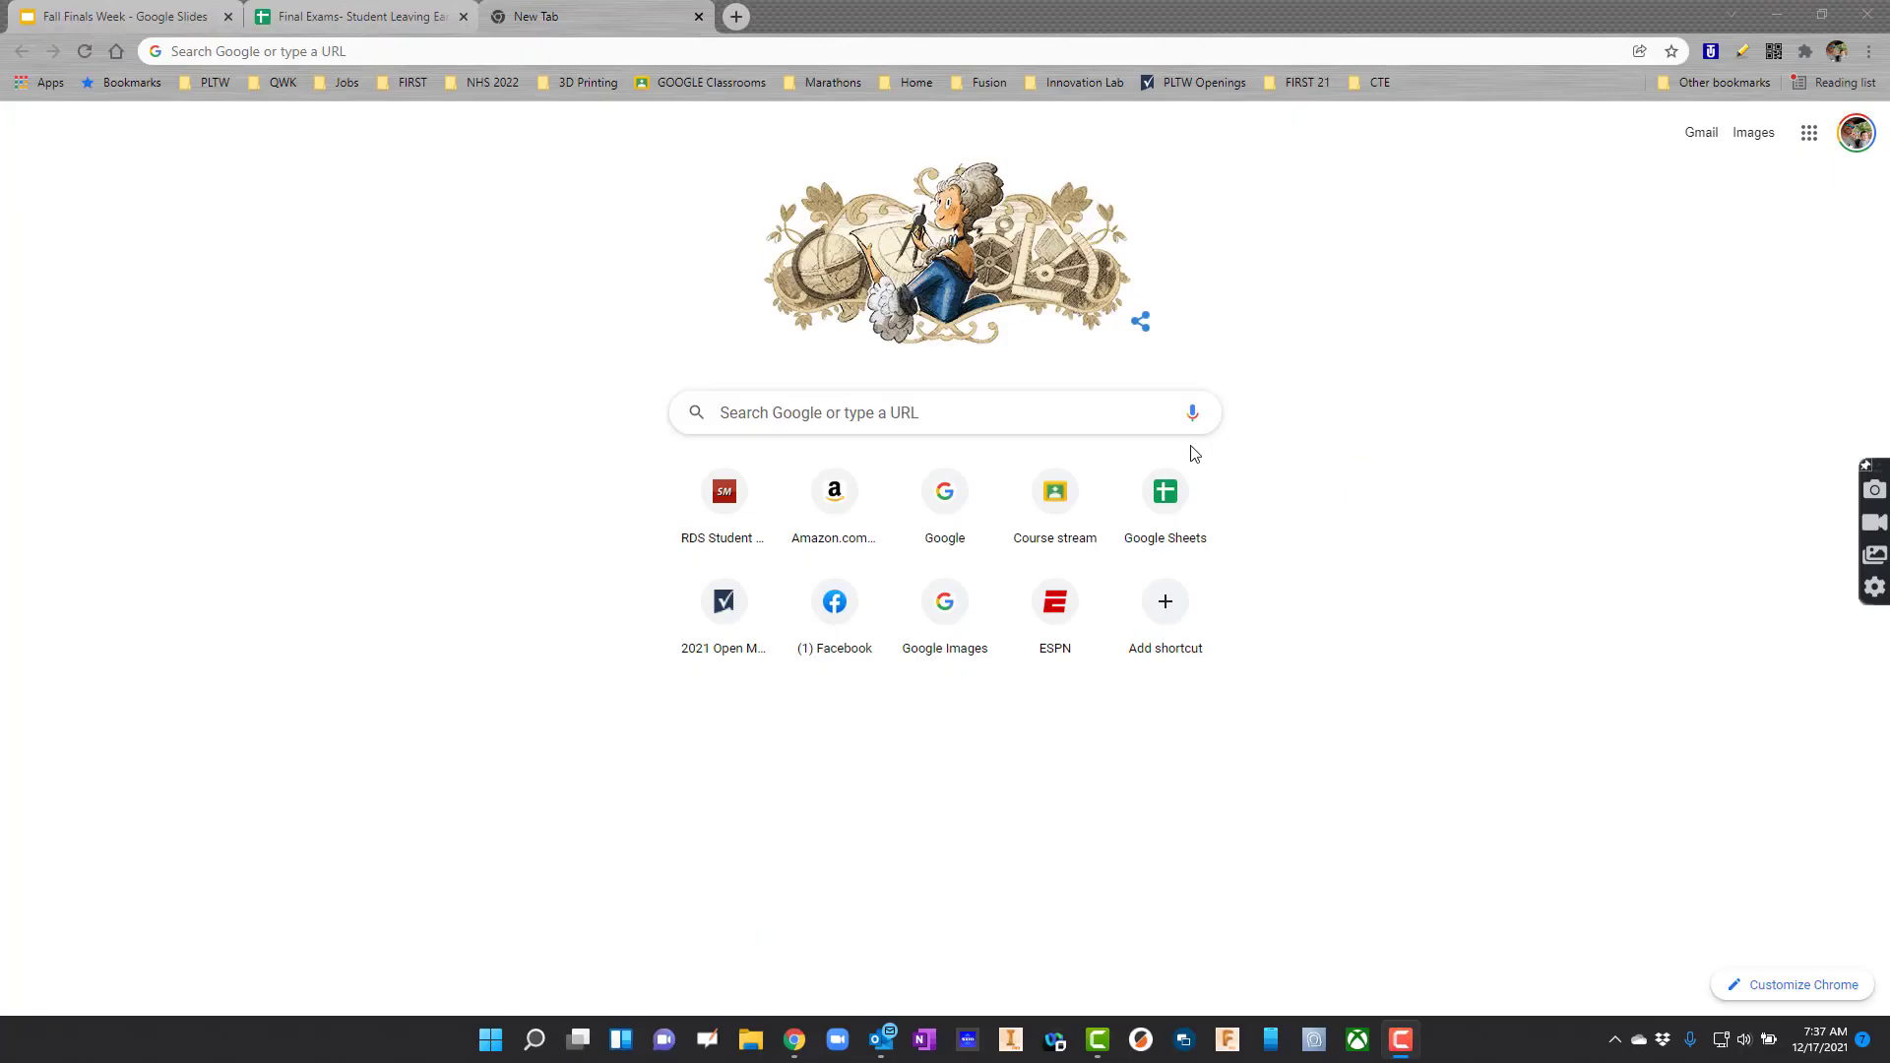
# Search Google for 'flashprint download' and download the FlashPrint 5.2.0 Win64 zip from FlashForge's download center
pyautogui.click(919, 410)
pyautogui.write('flashprint')
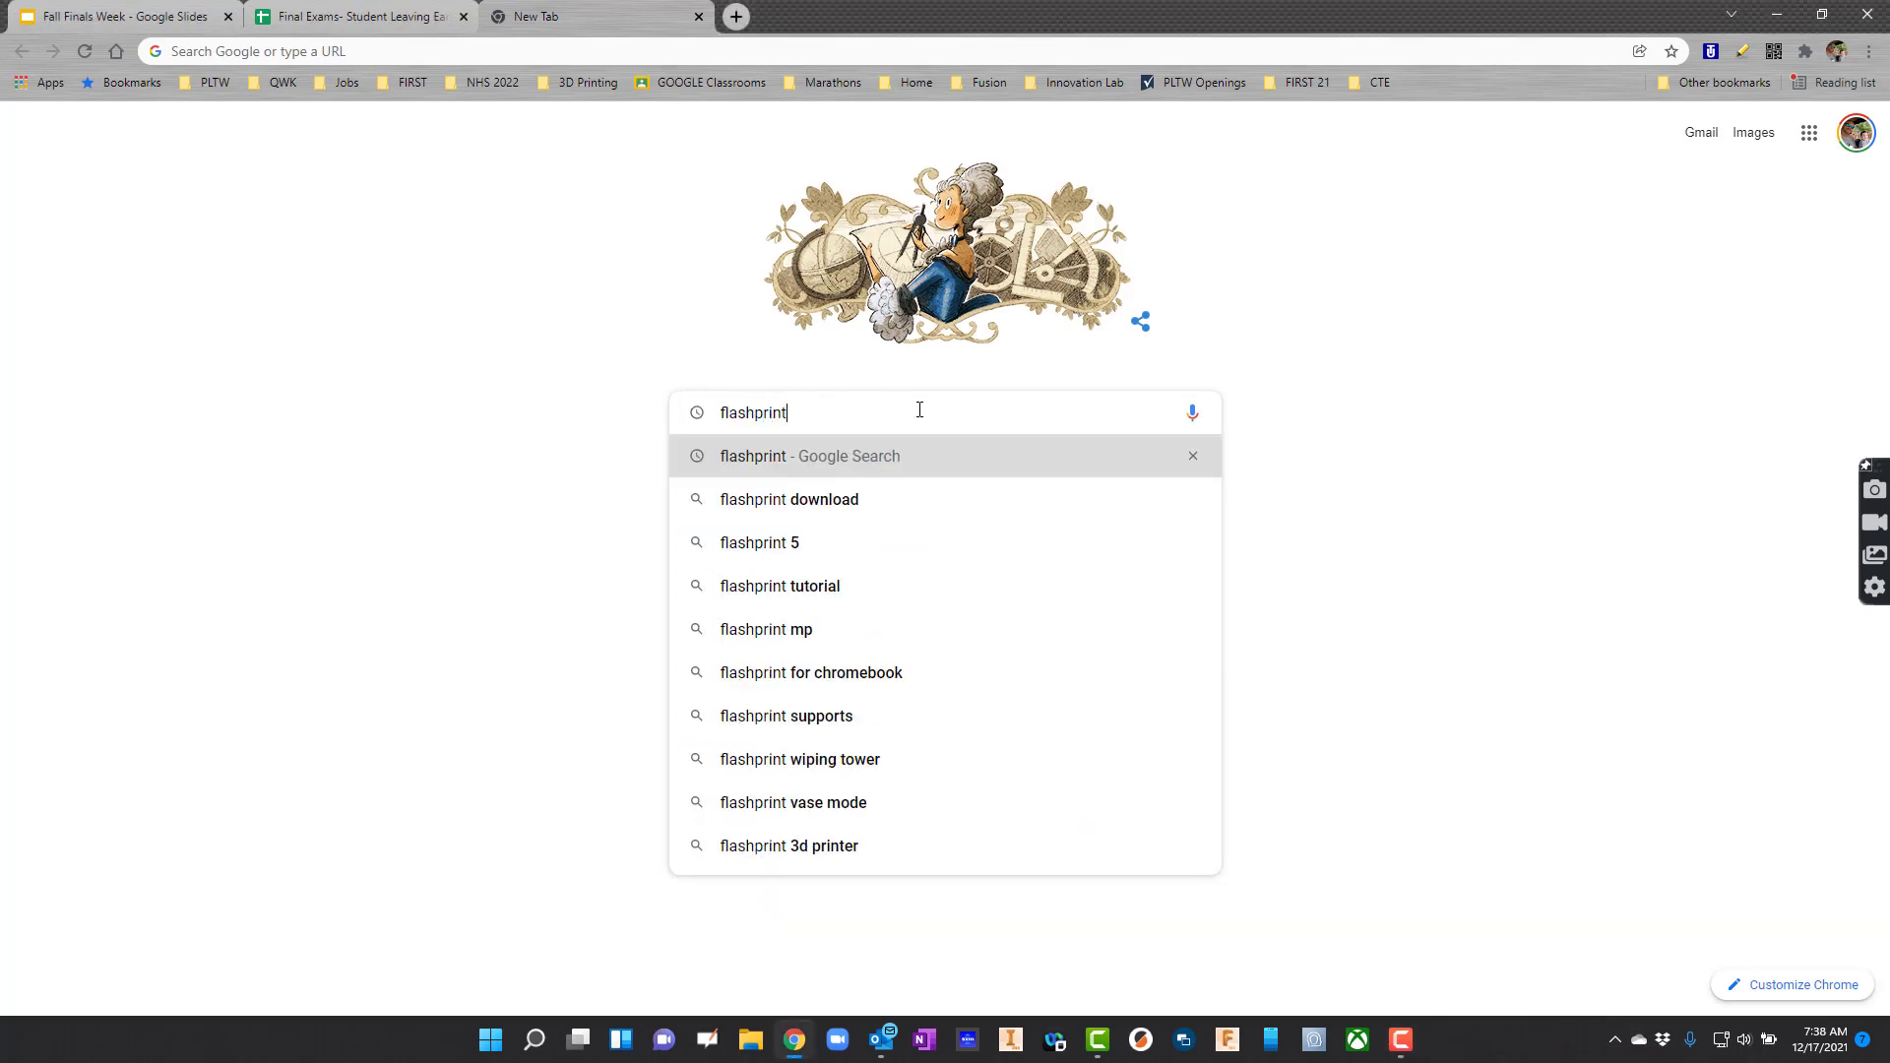
pyautogui.press('Down')
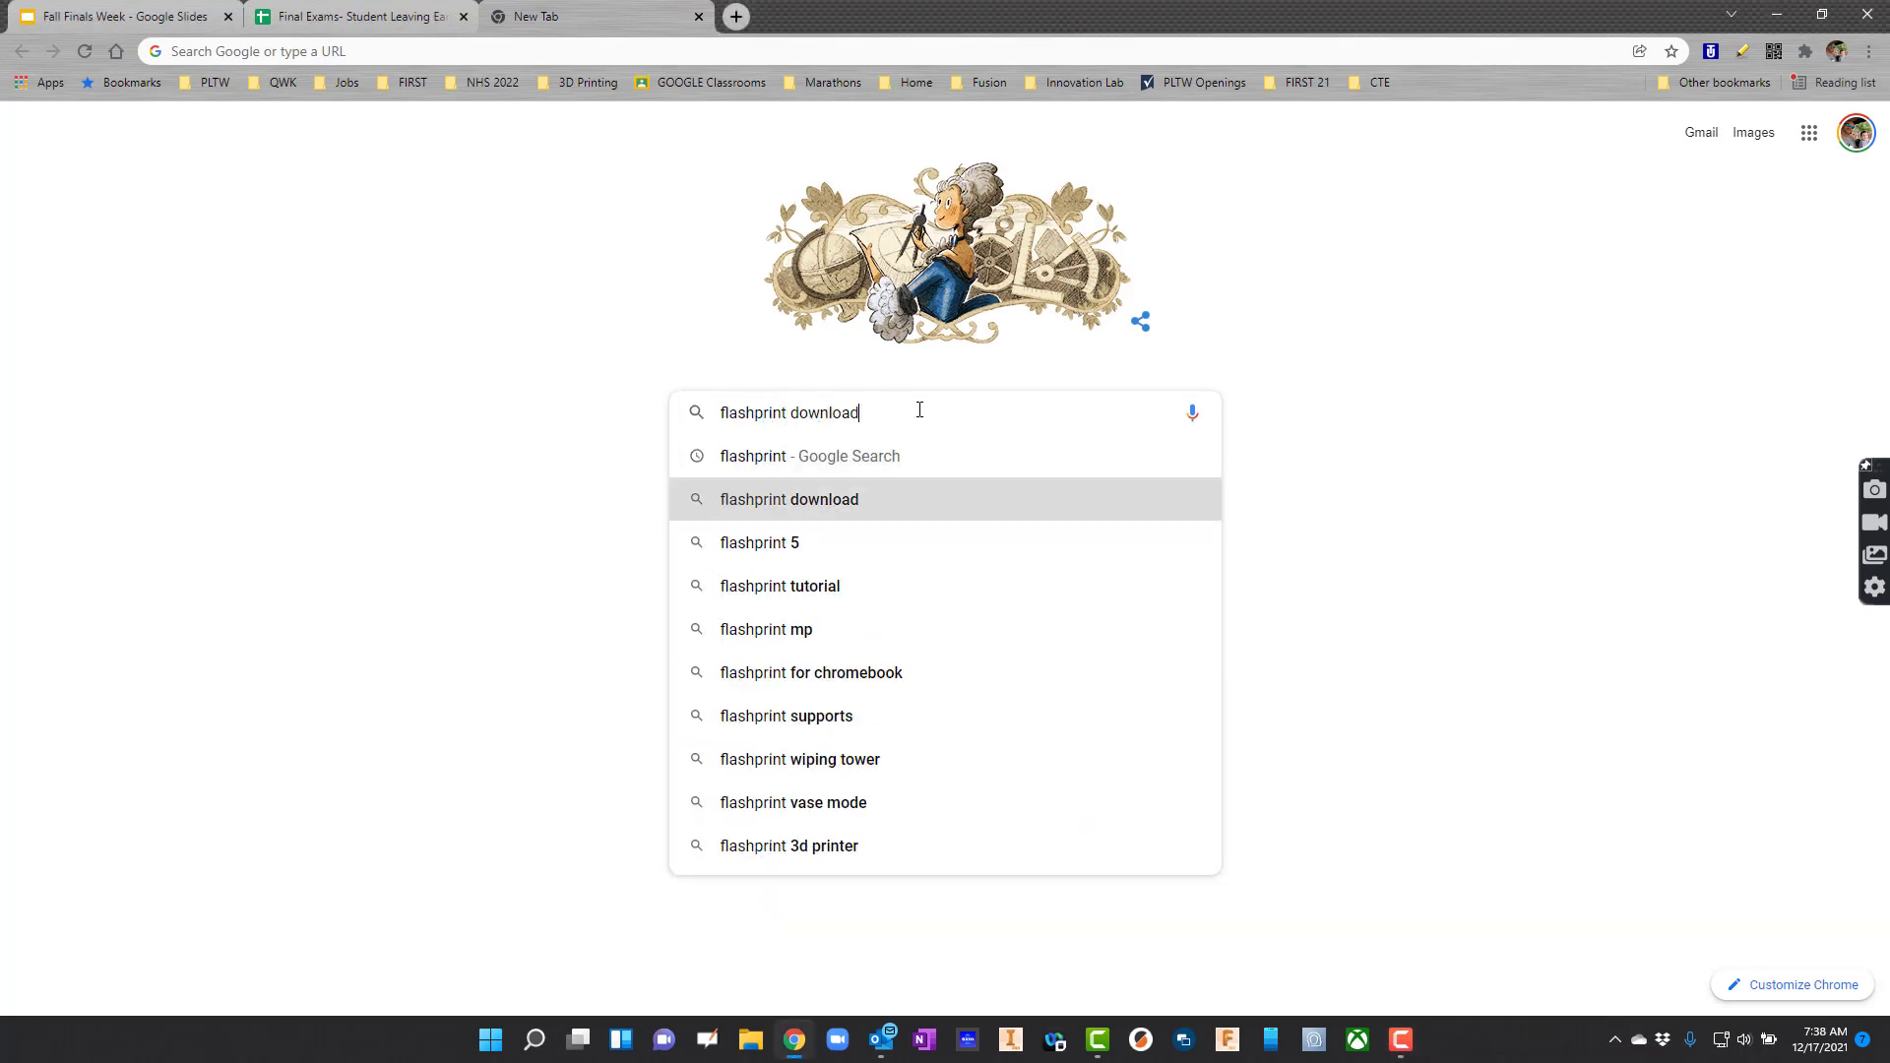
pyautogui.press('Return')
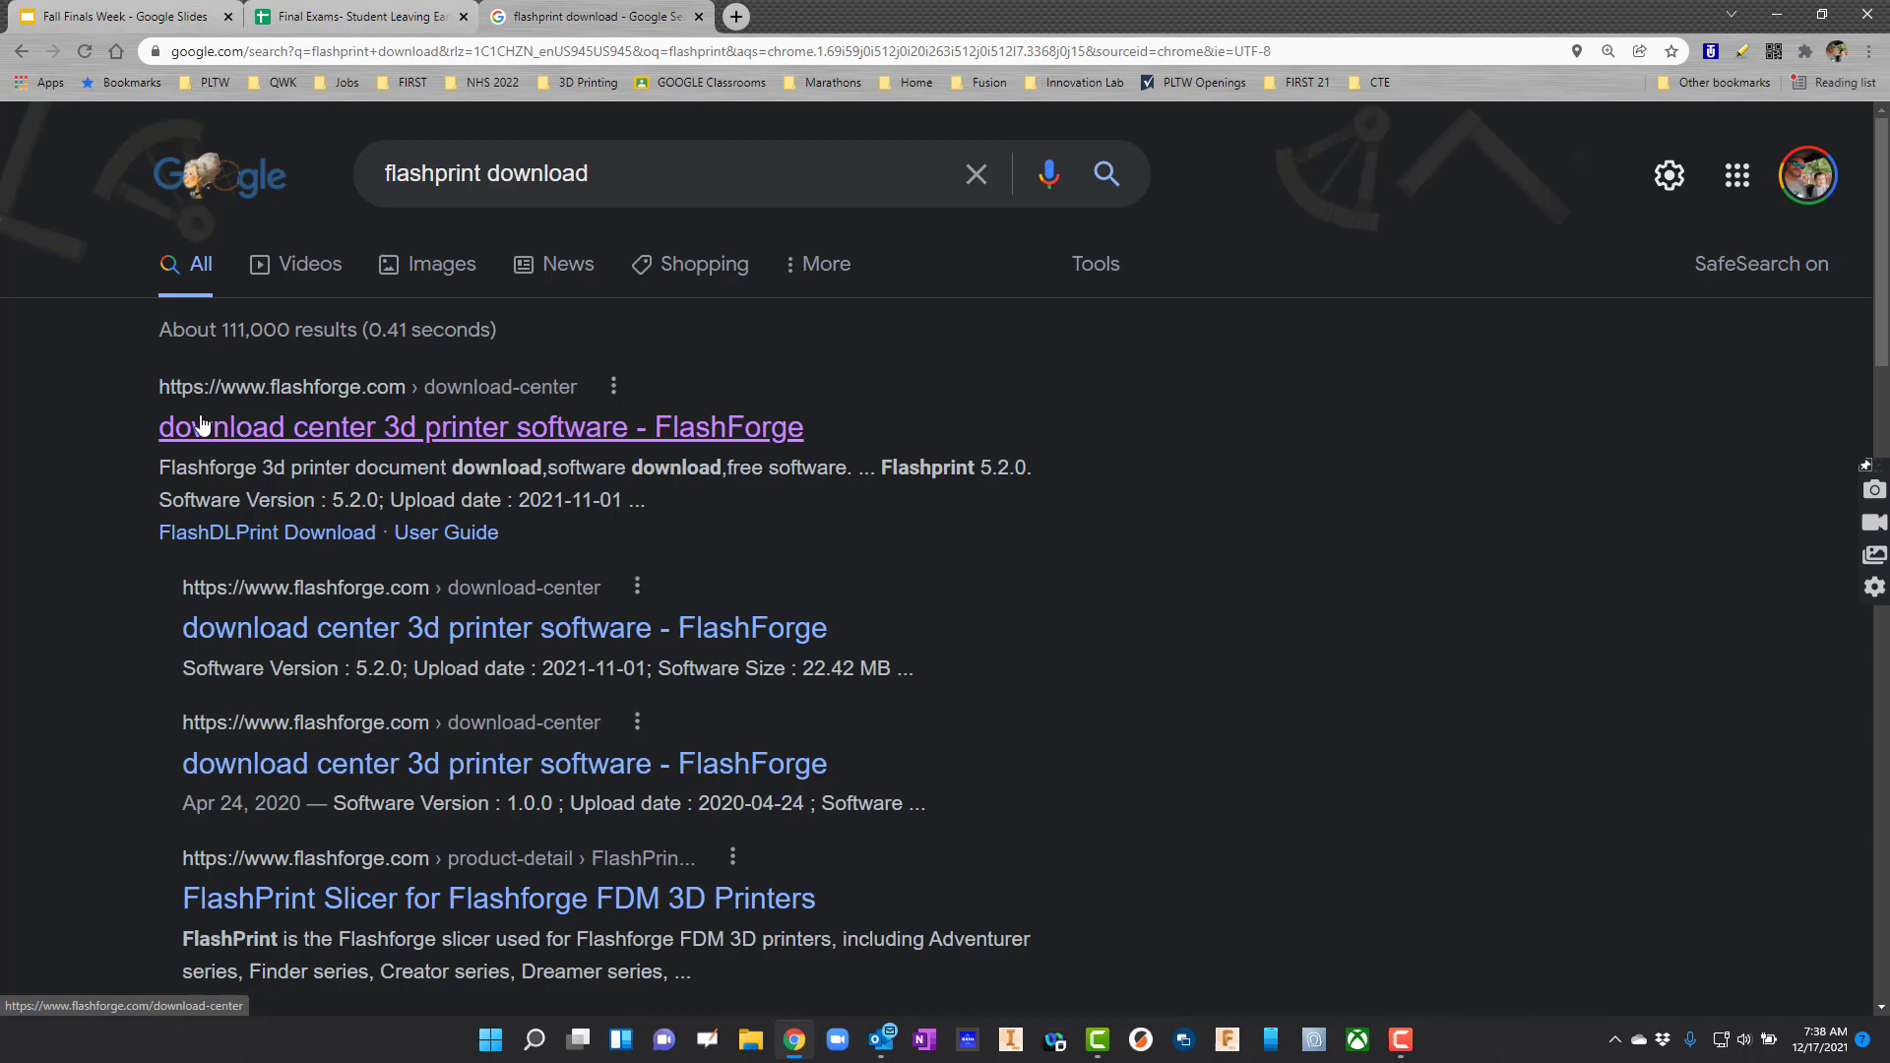
pyautogui.click(487, 435)
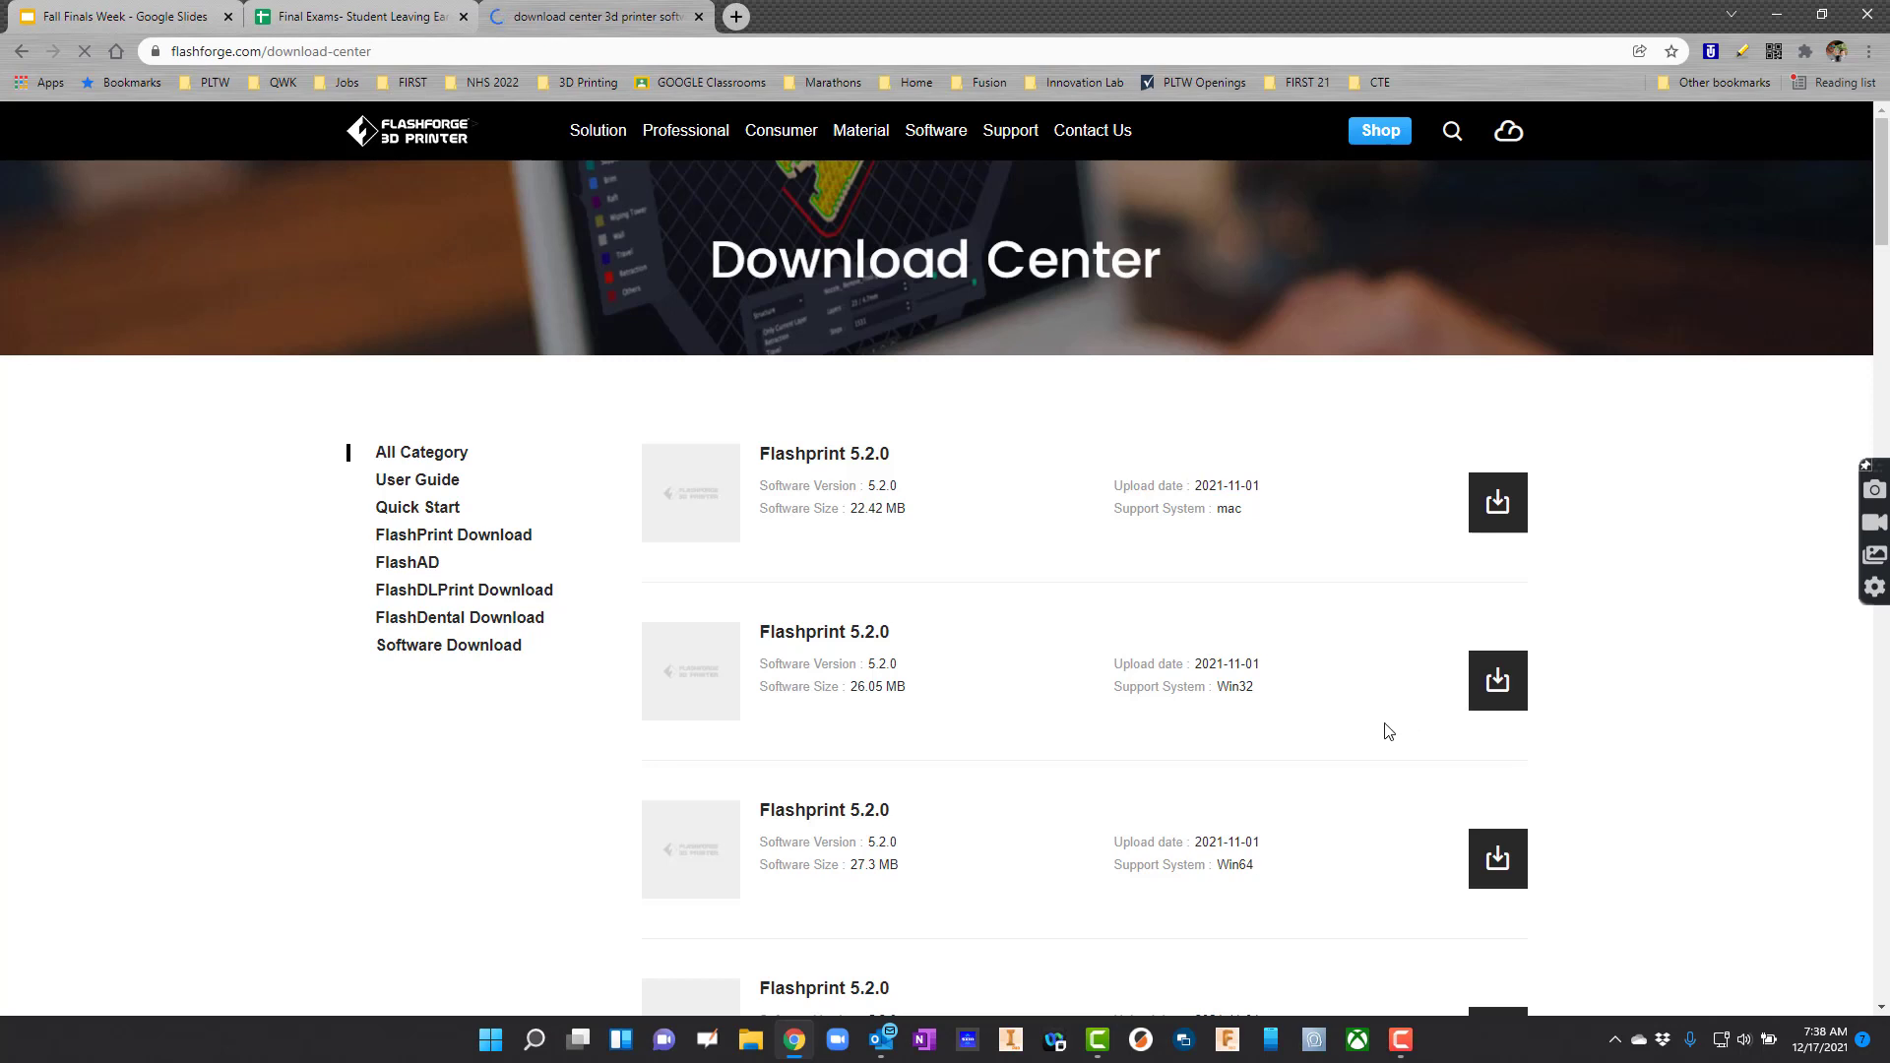
pyautogui.scroll(-1, 1197, 745)
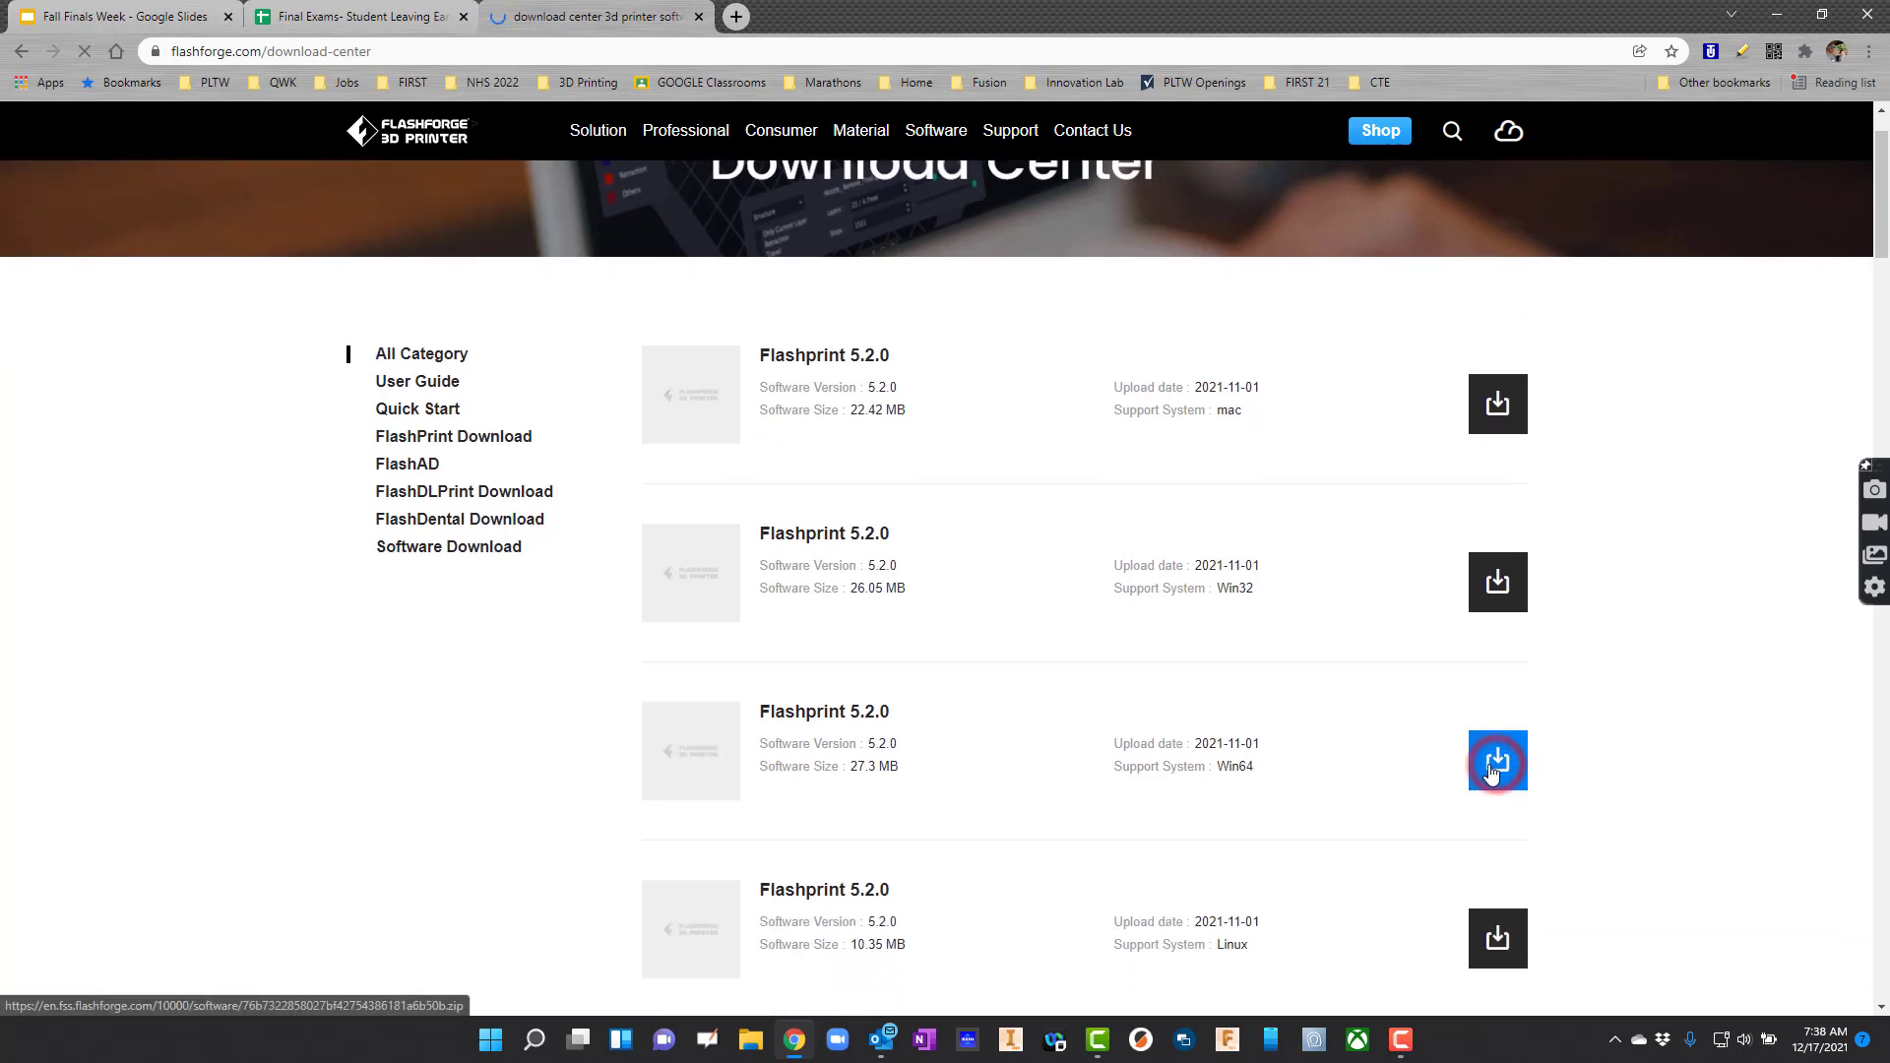
pyautogui.click(1478, 778)
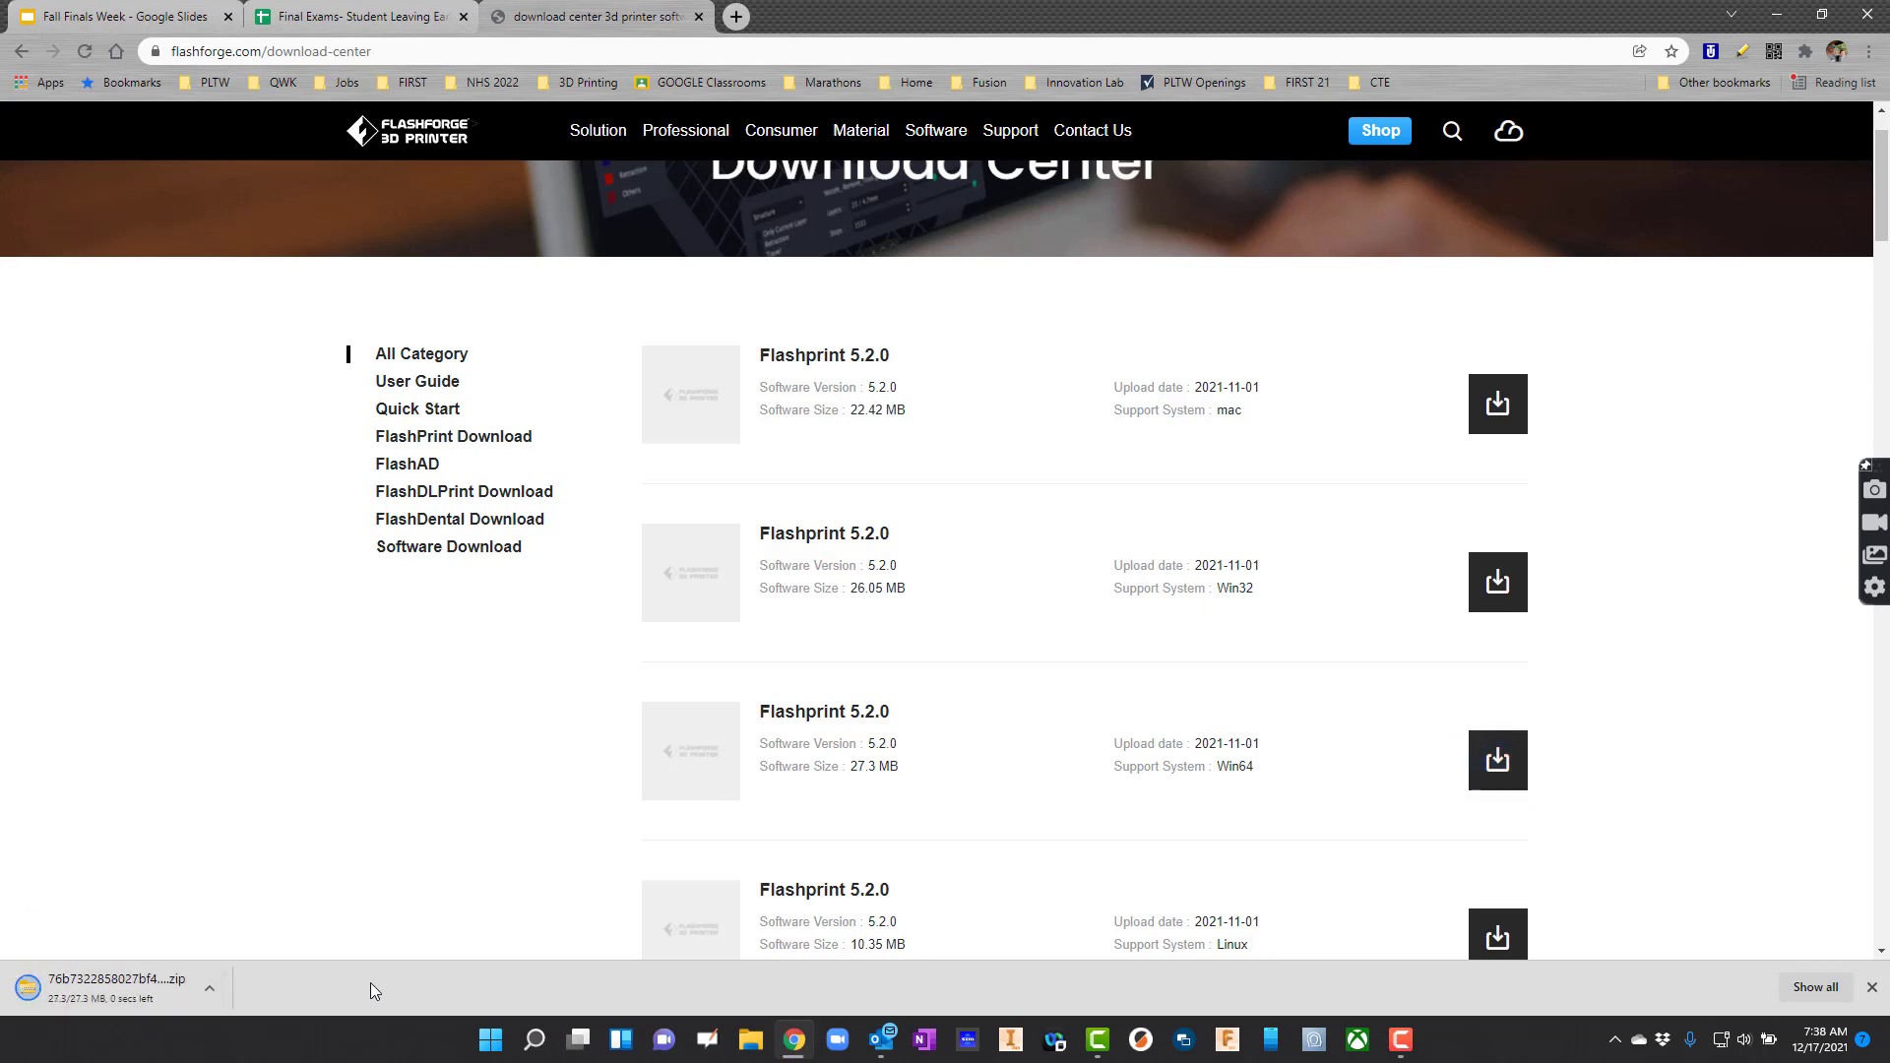
# Open the downloaded zip and run the FlashPrint_5.2.0_x64 installer
pyautogui.click(153, 989)
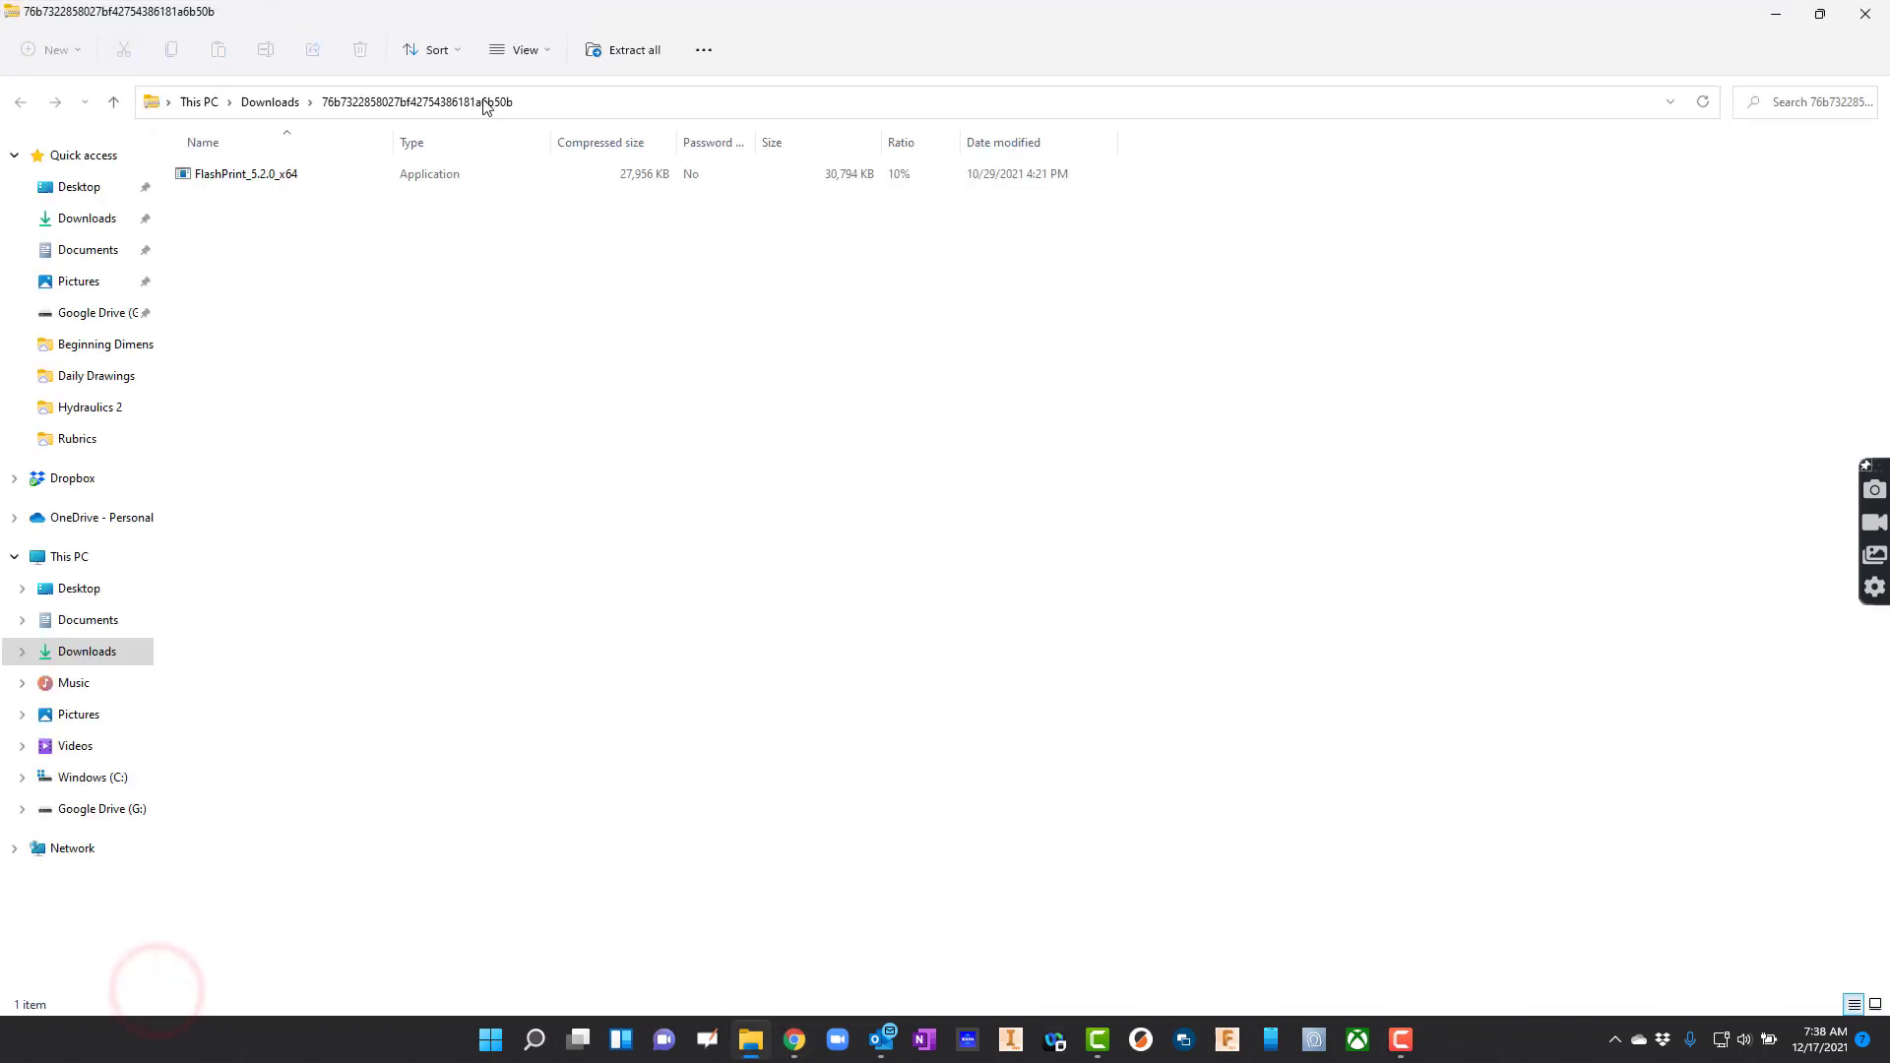
pyautogui.click(254, 179)
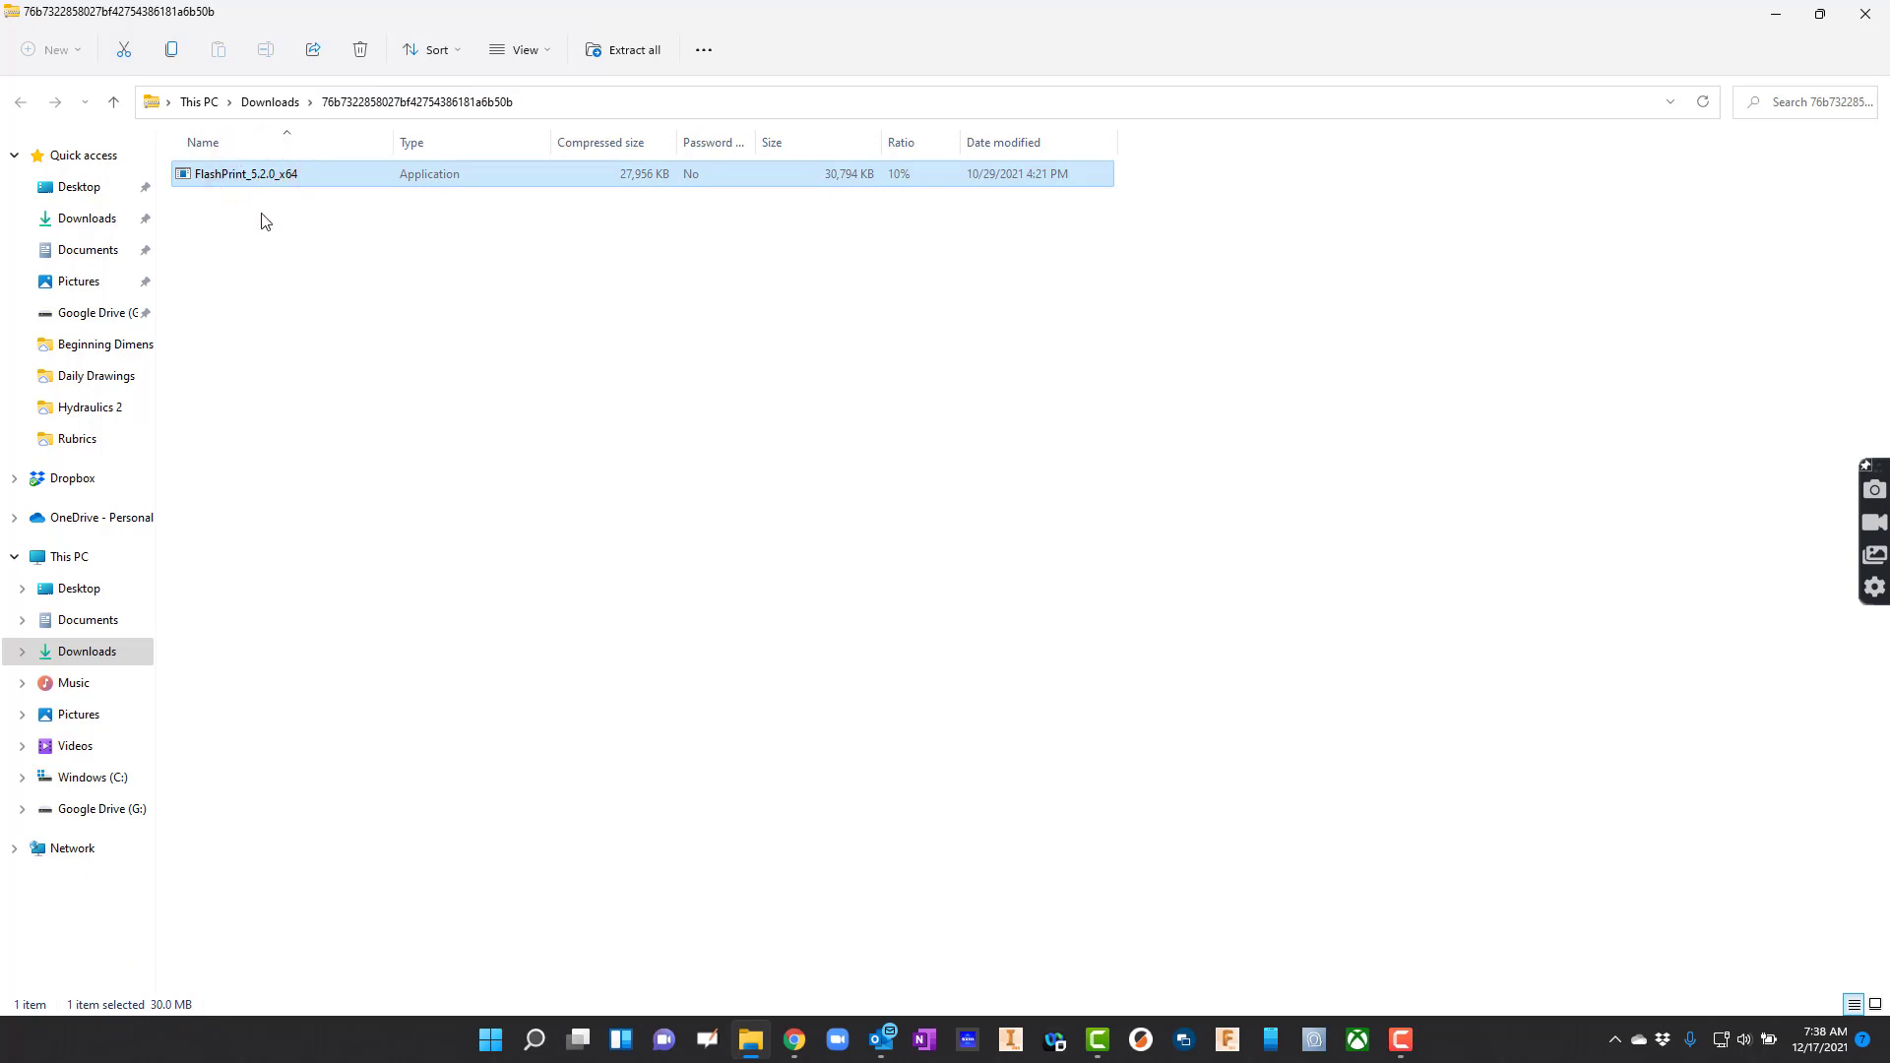
pyautogui.doubleClick(297, 184)
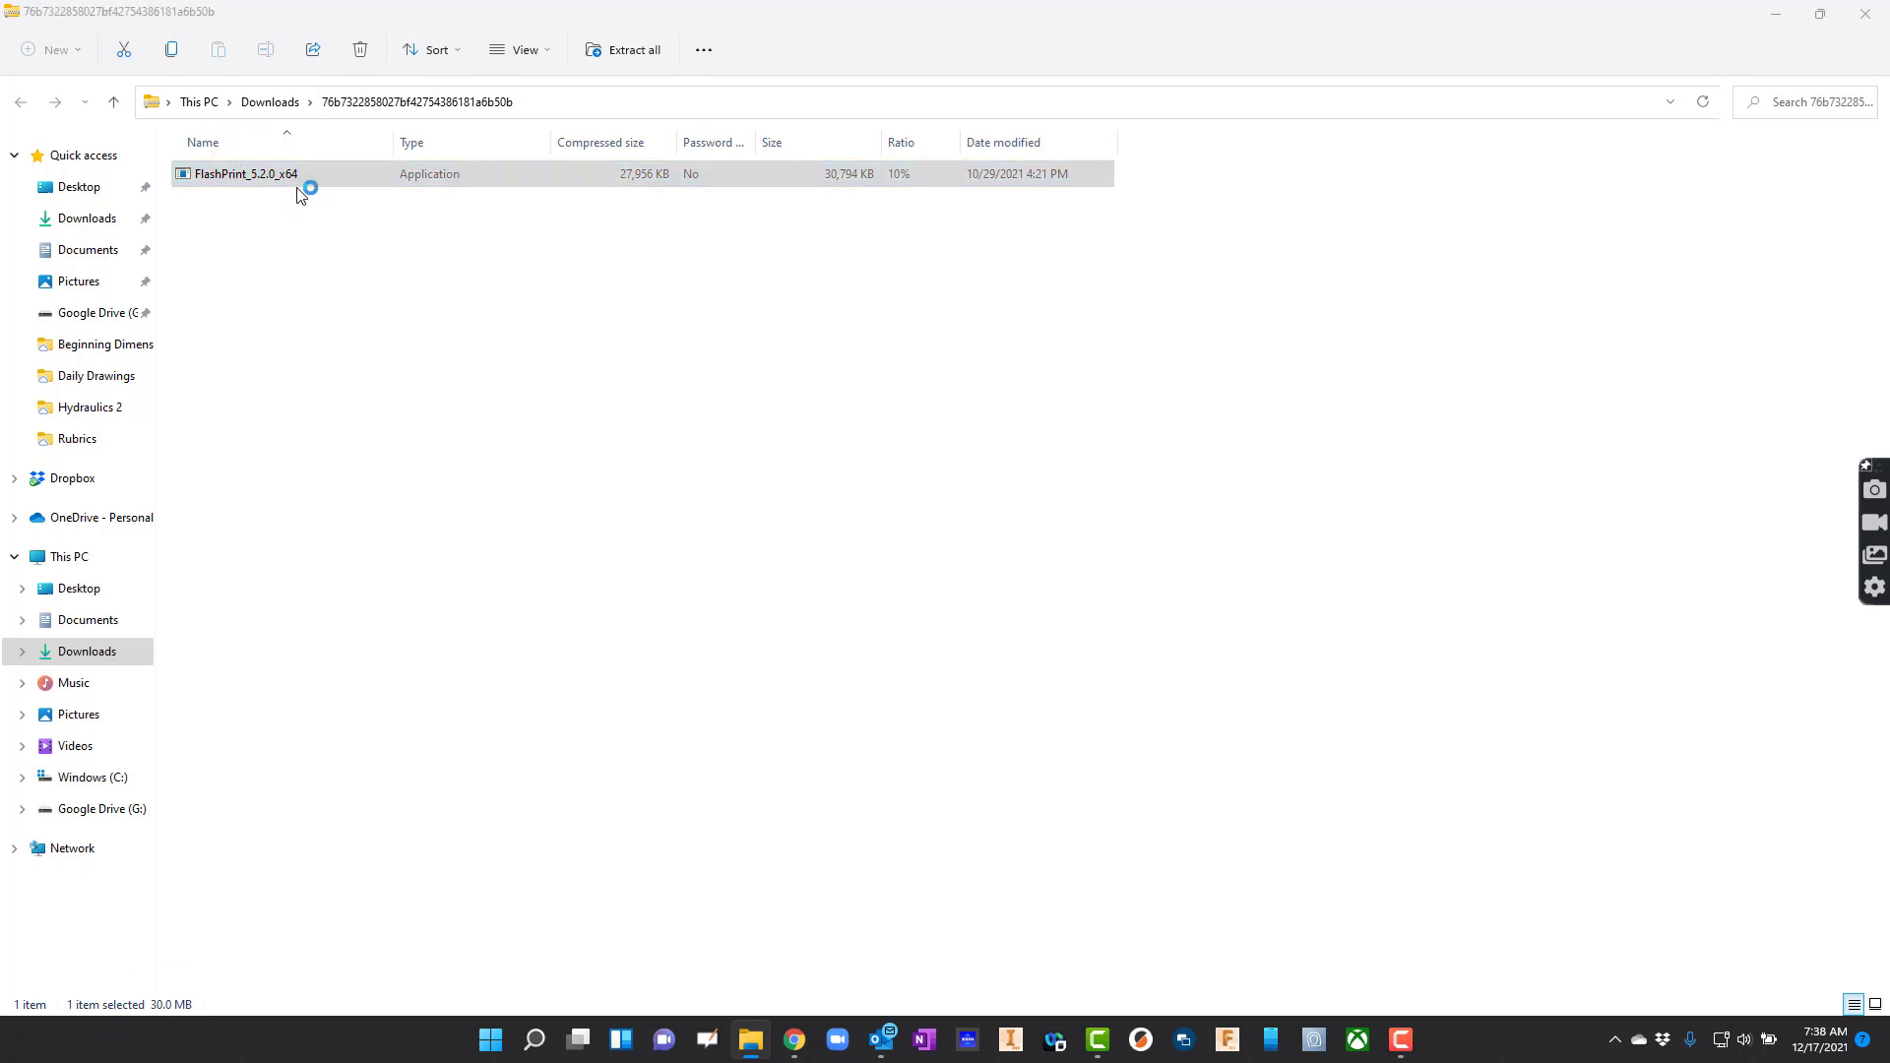
pyautogui.click(969, 554)
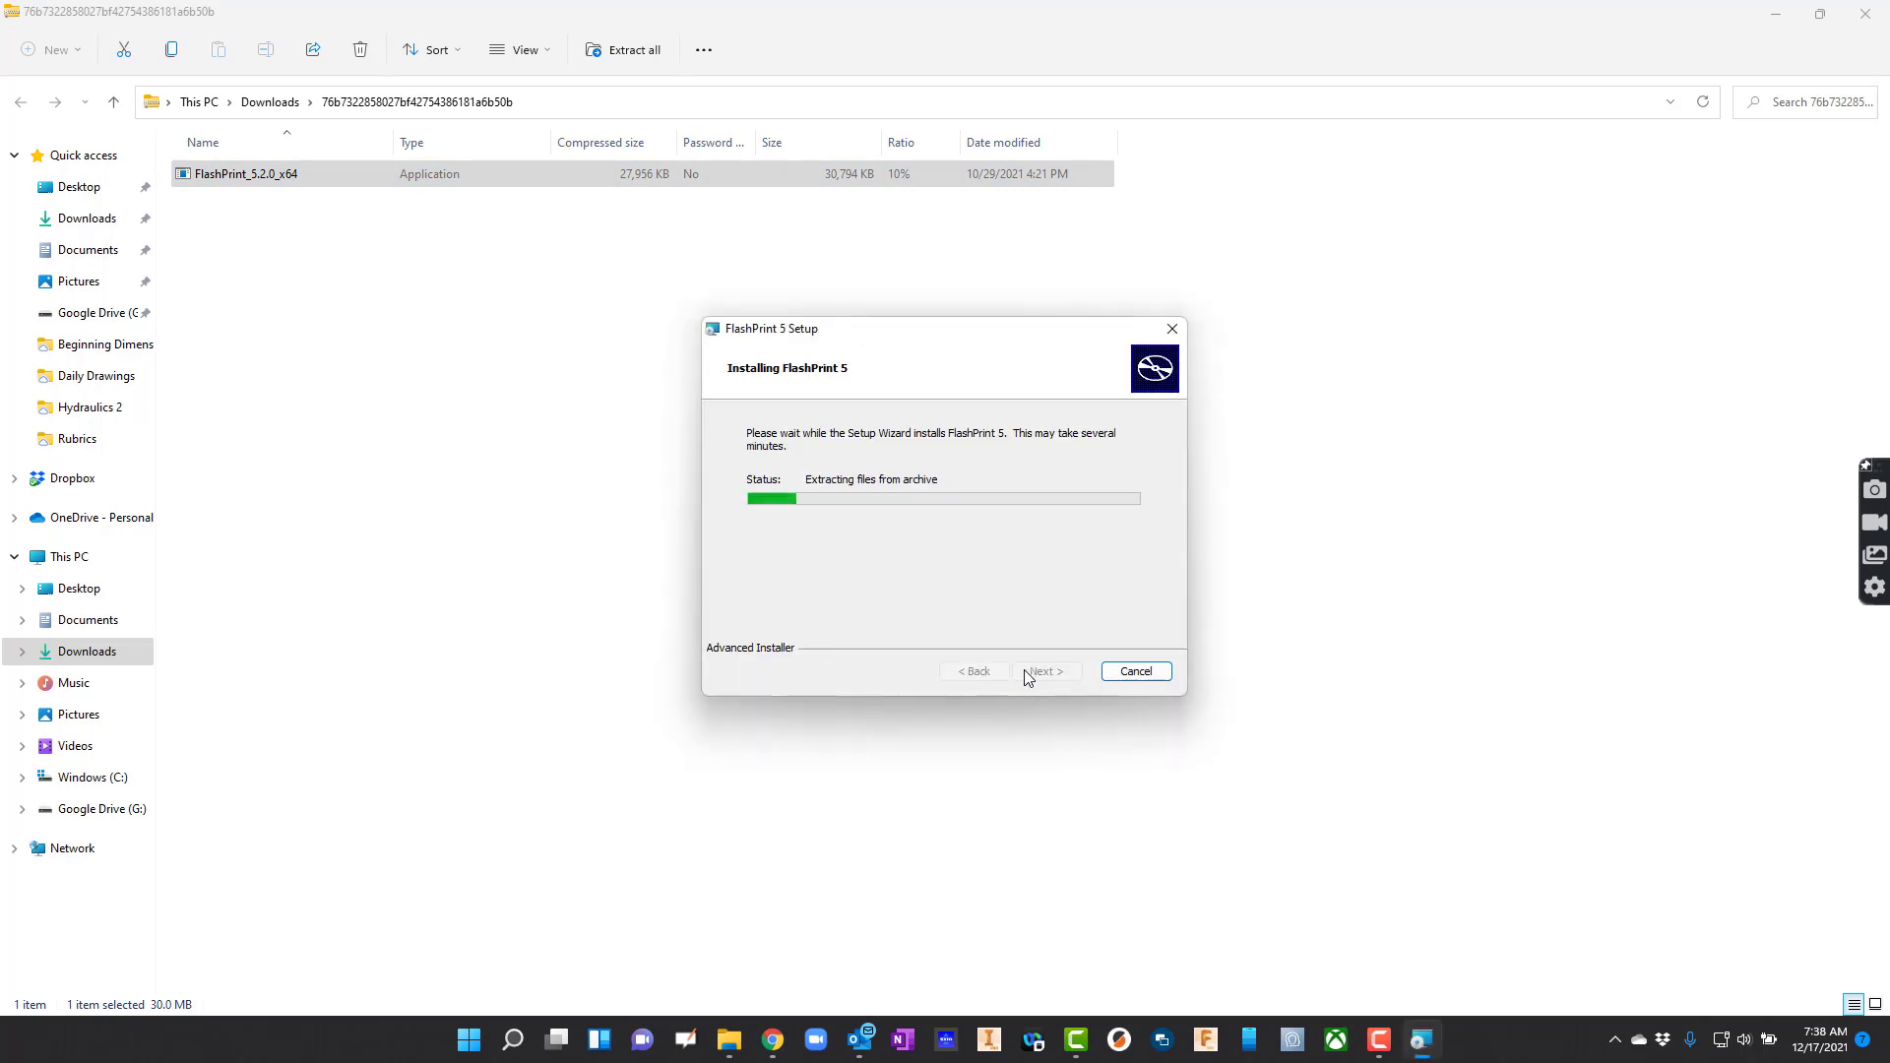
# Install the Flashforge device drivers and finish setup with Launch FlashPrint 5 checked
pyautogui.click(1451, 1045)
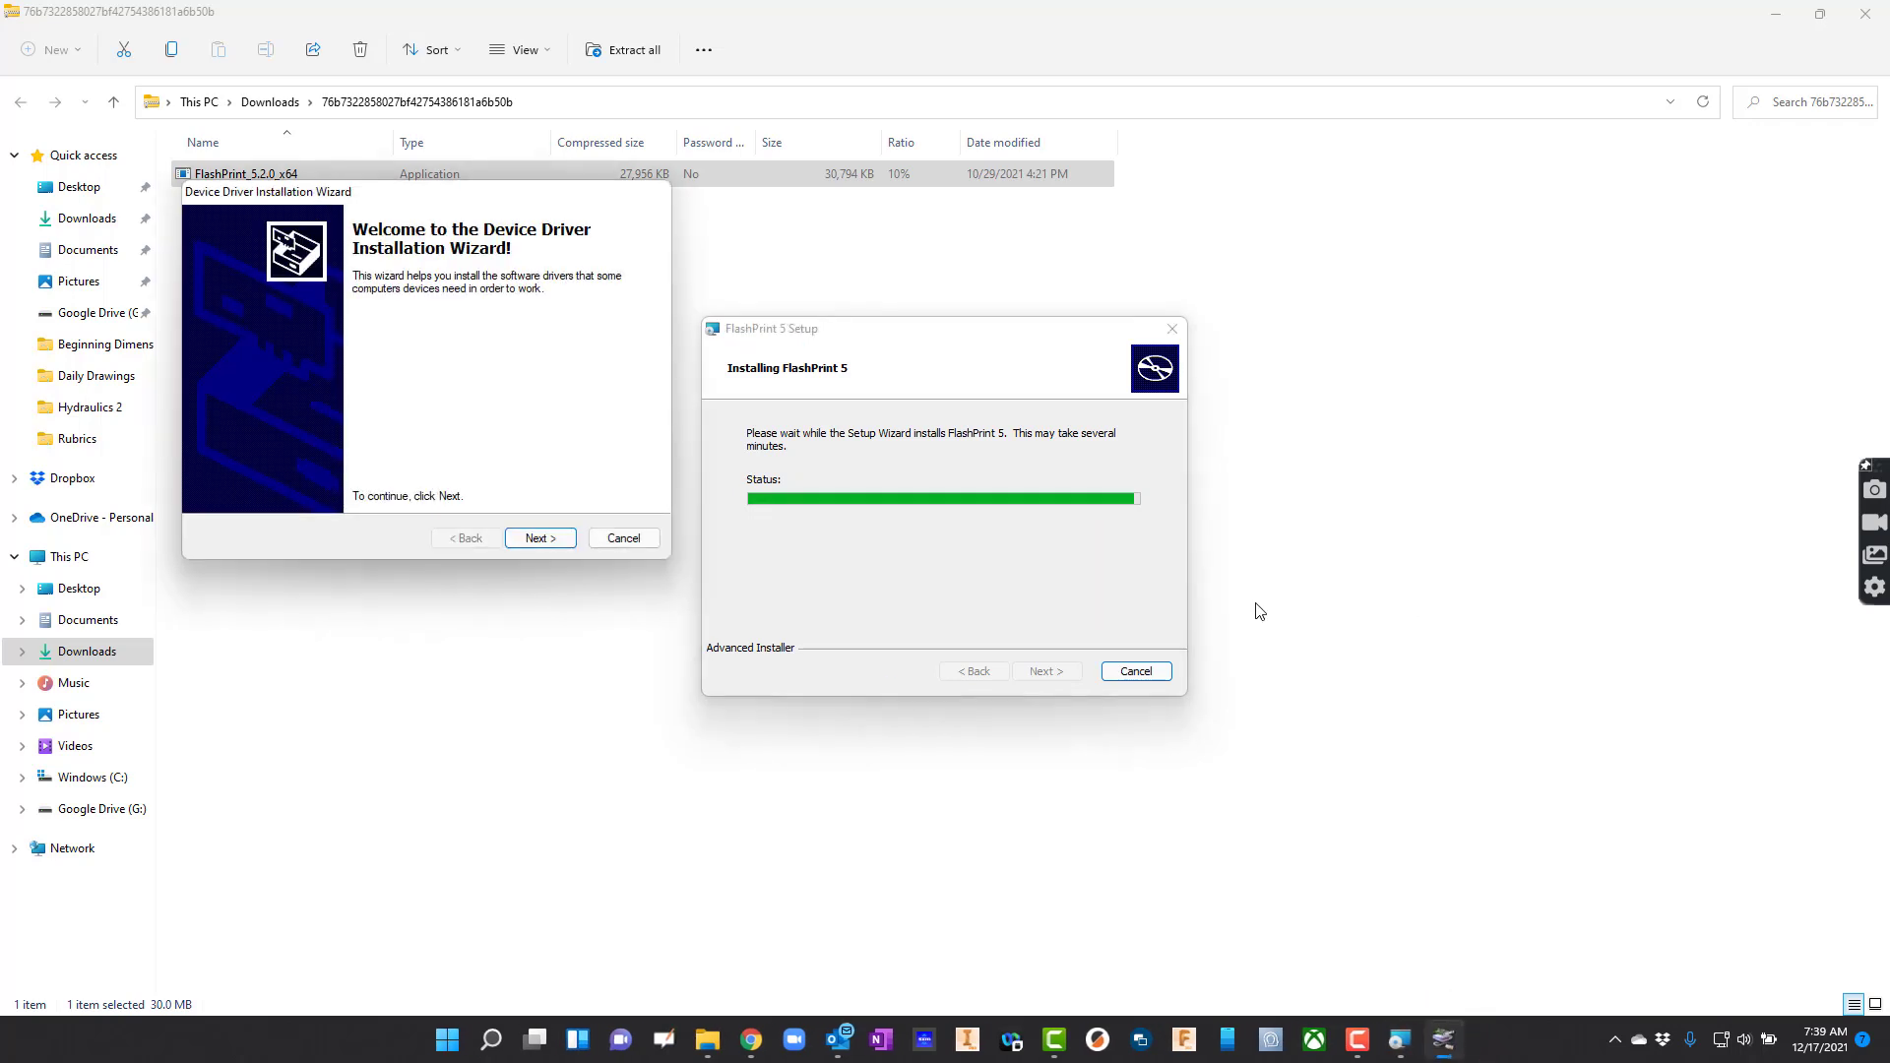
pyautogui.click(557, 543)
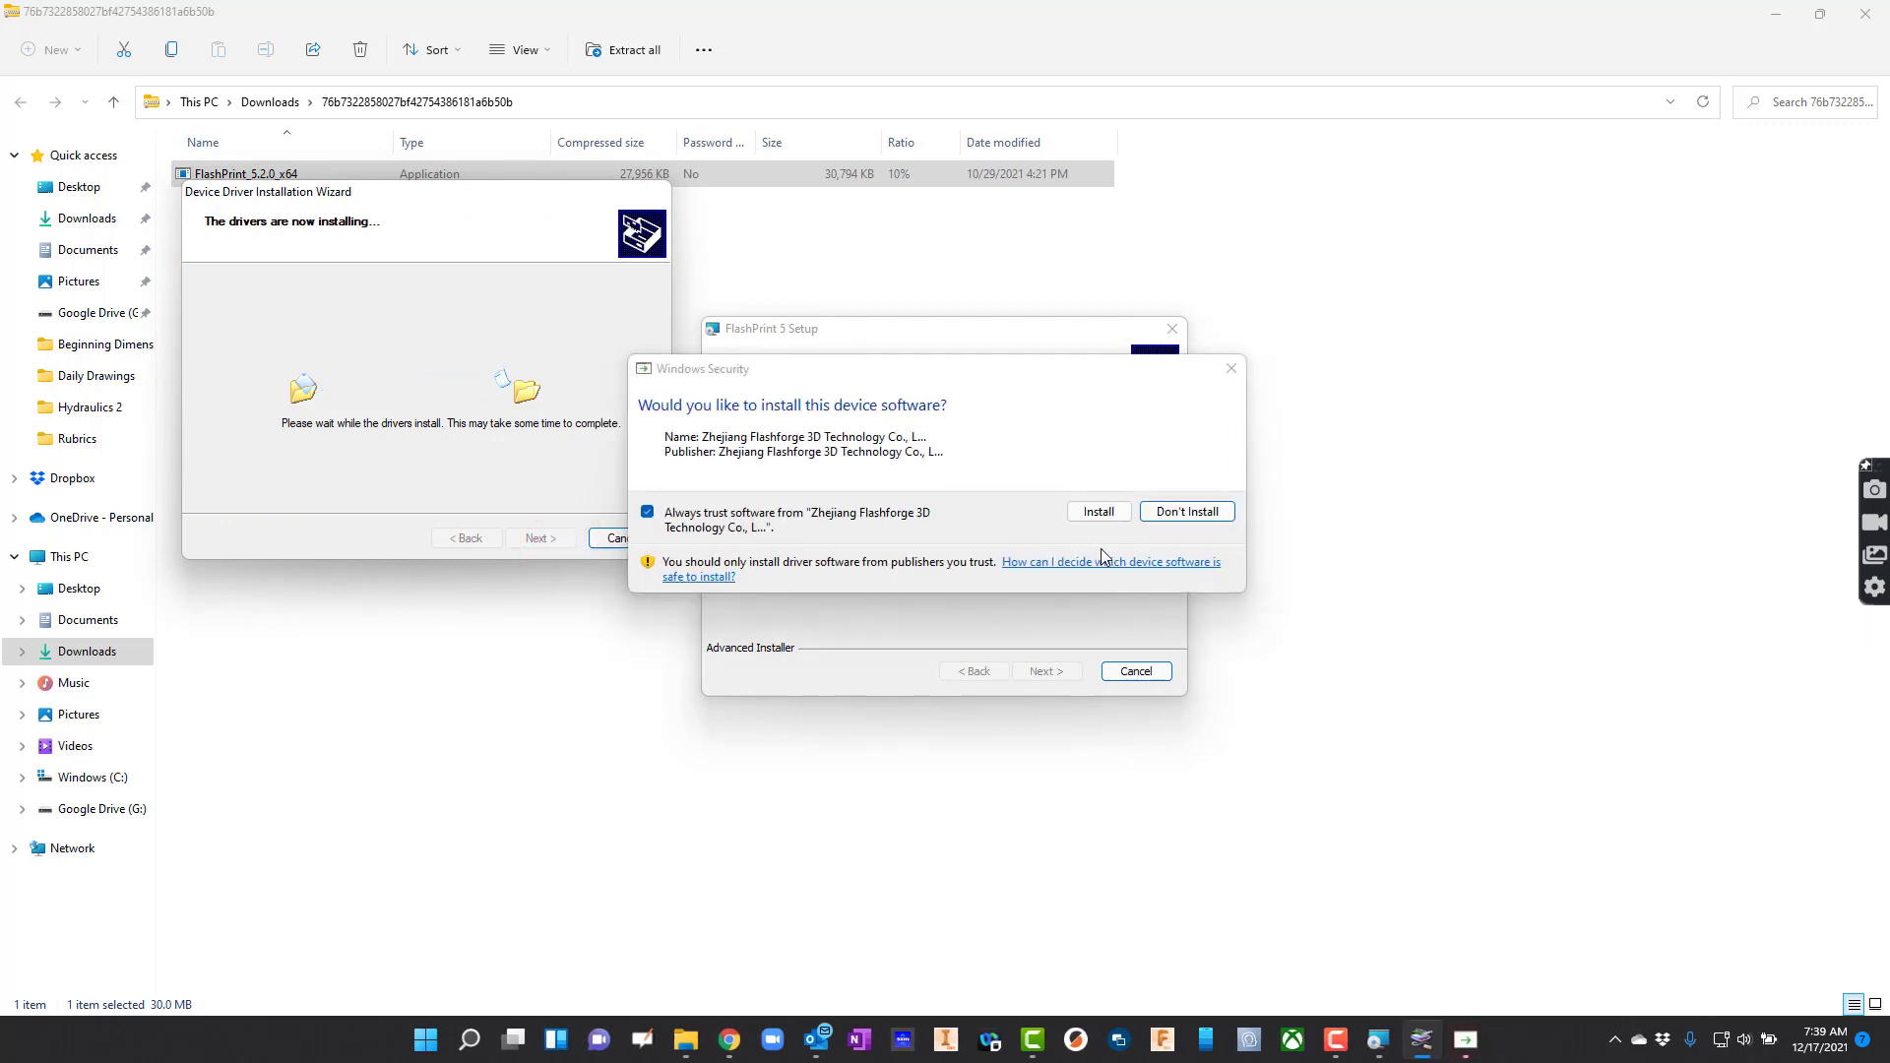
pyautogui.click(1098, 518)
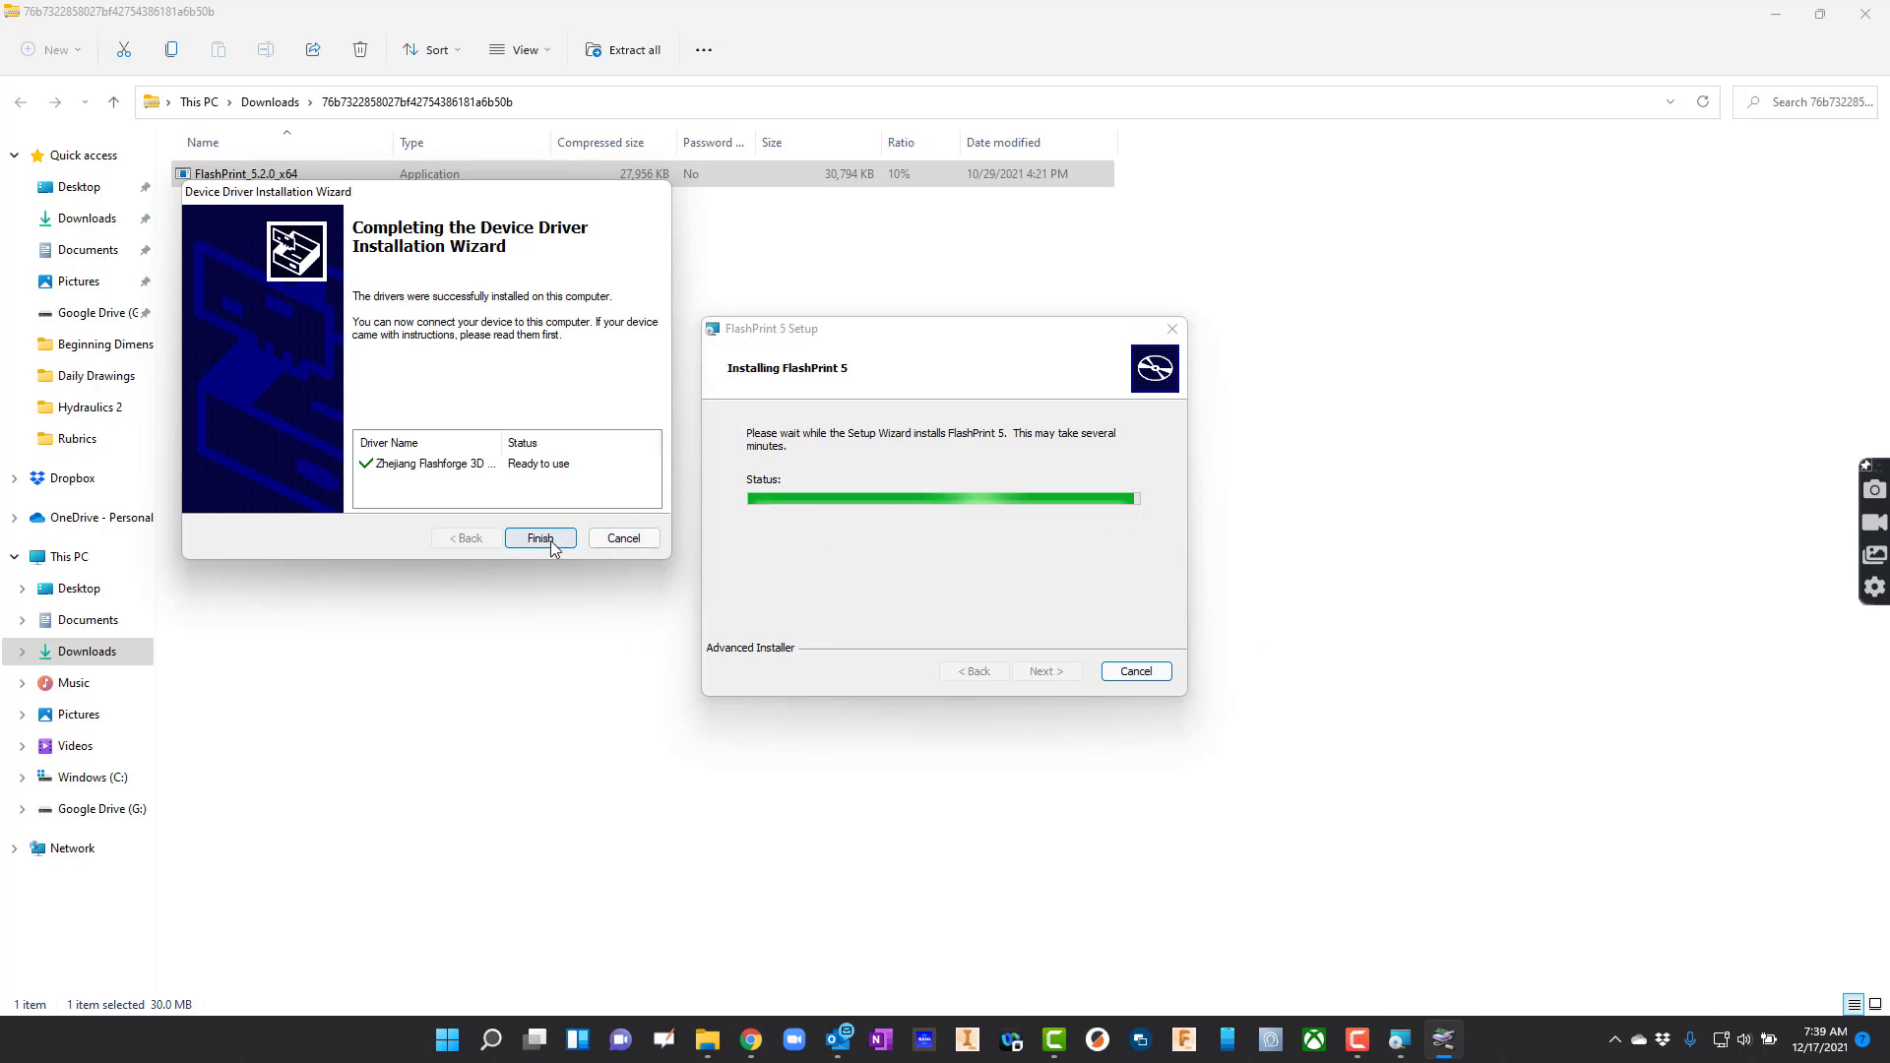
pyautogui.click(539, 537)
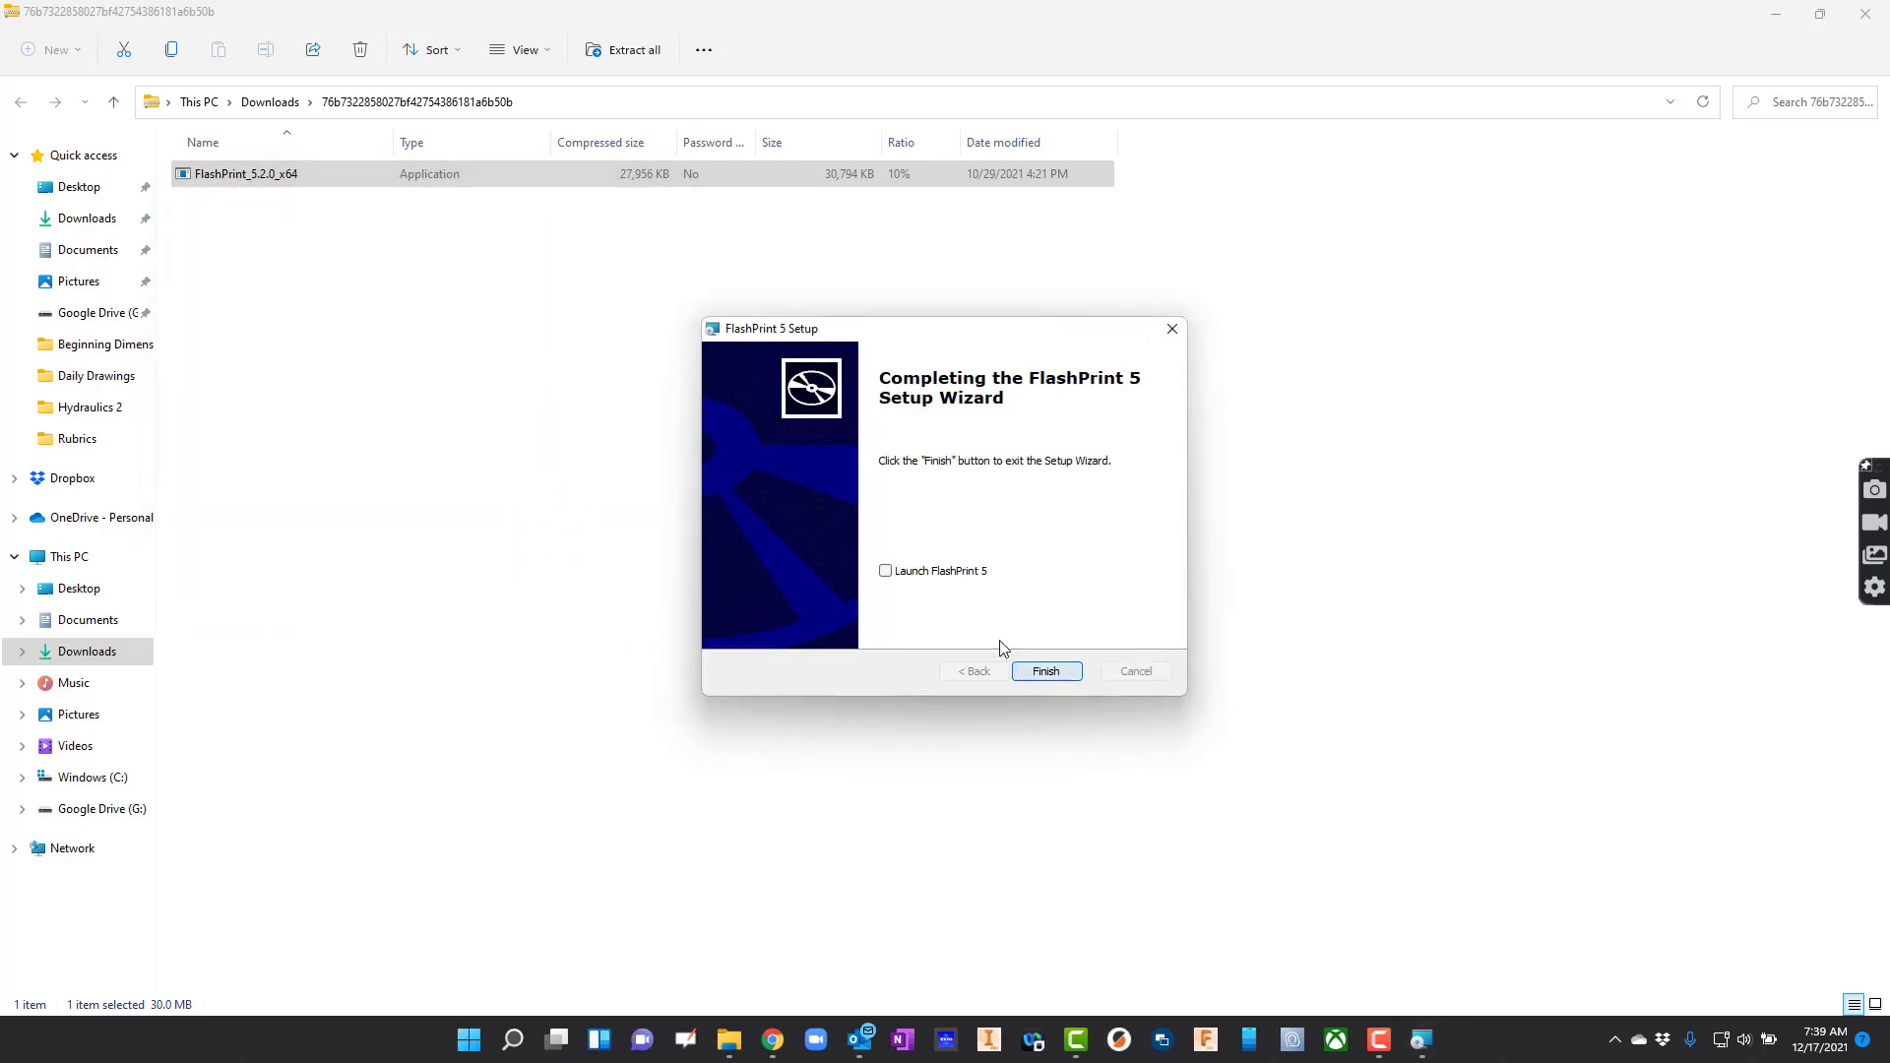
pyautogui.click(885, 571)
pyautogui.click(1041, 672)
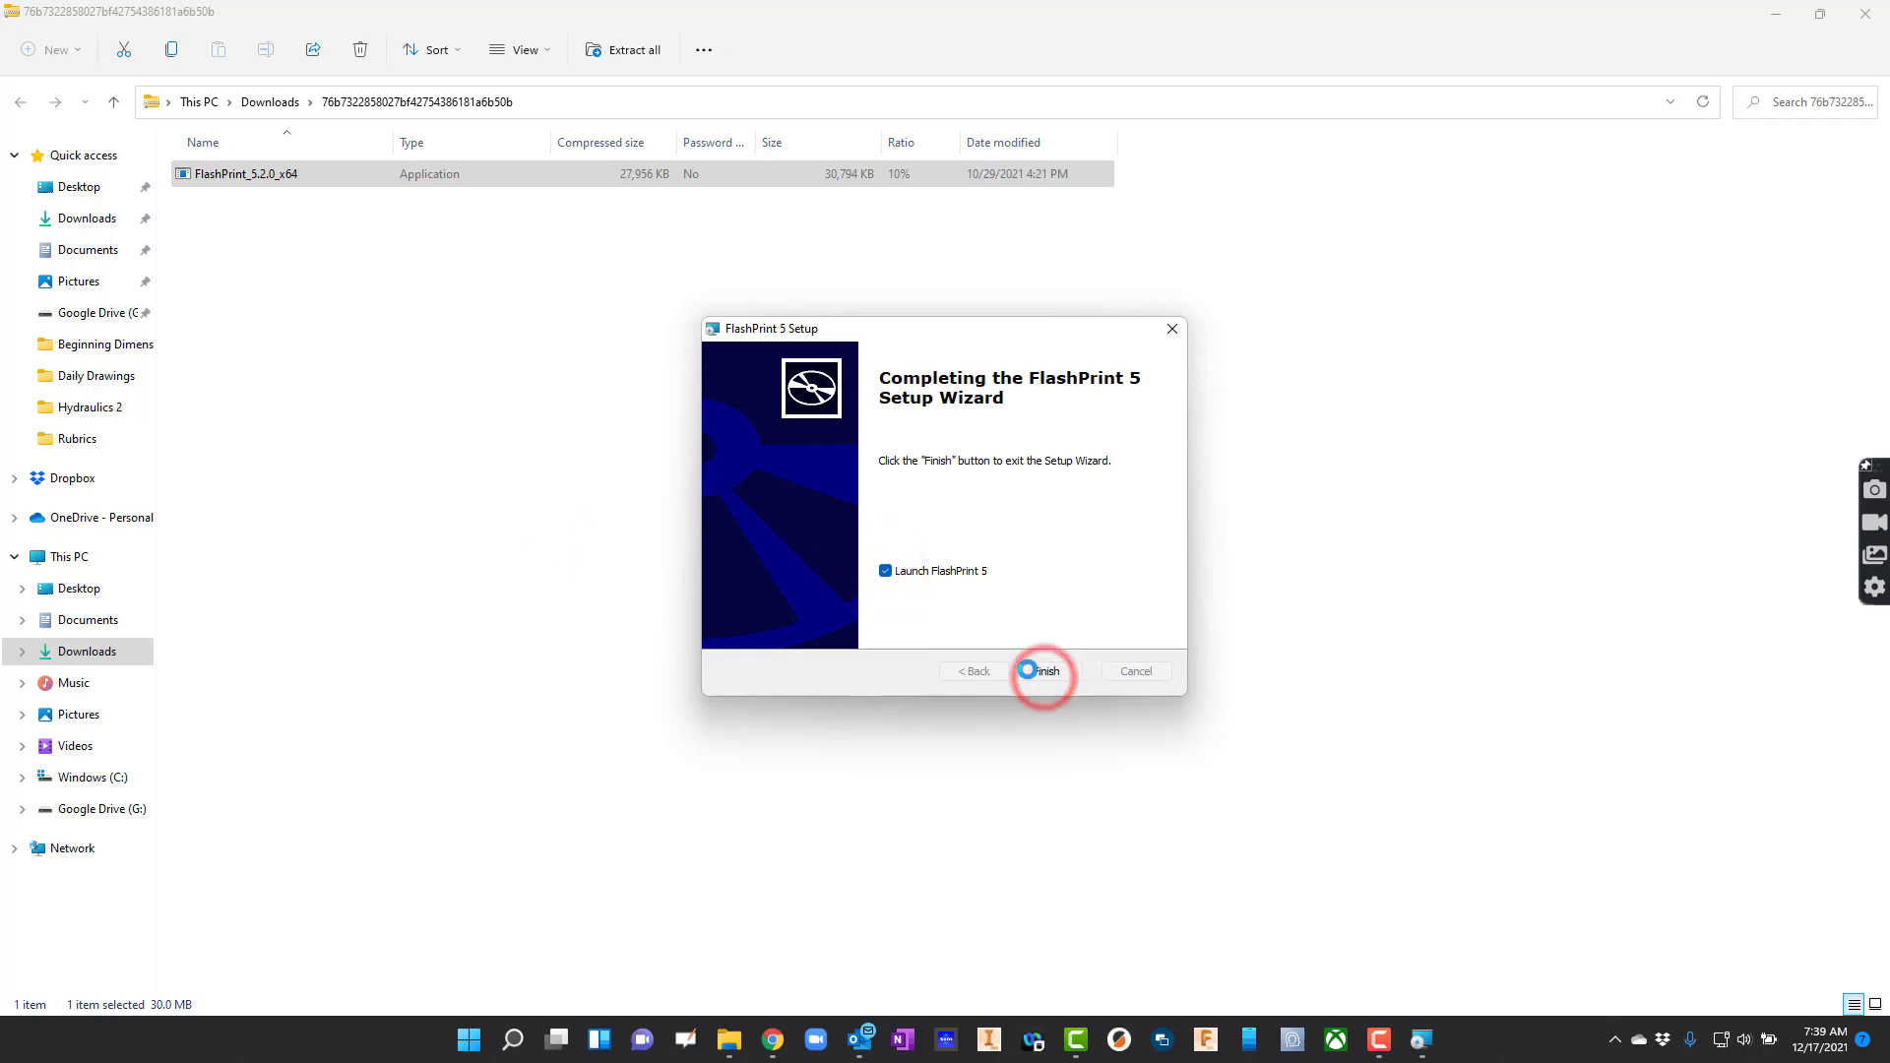
# Clear away File Explorer and Chrome, then set FlashPrint's machine type to Creator Pro
pyautogui.click(1851, 18)
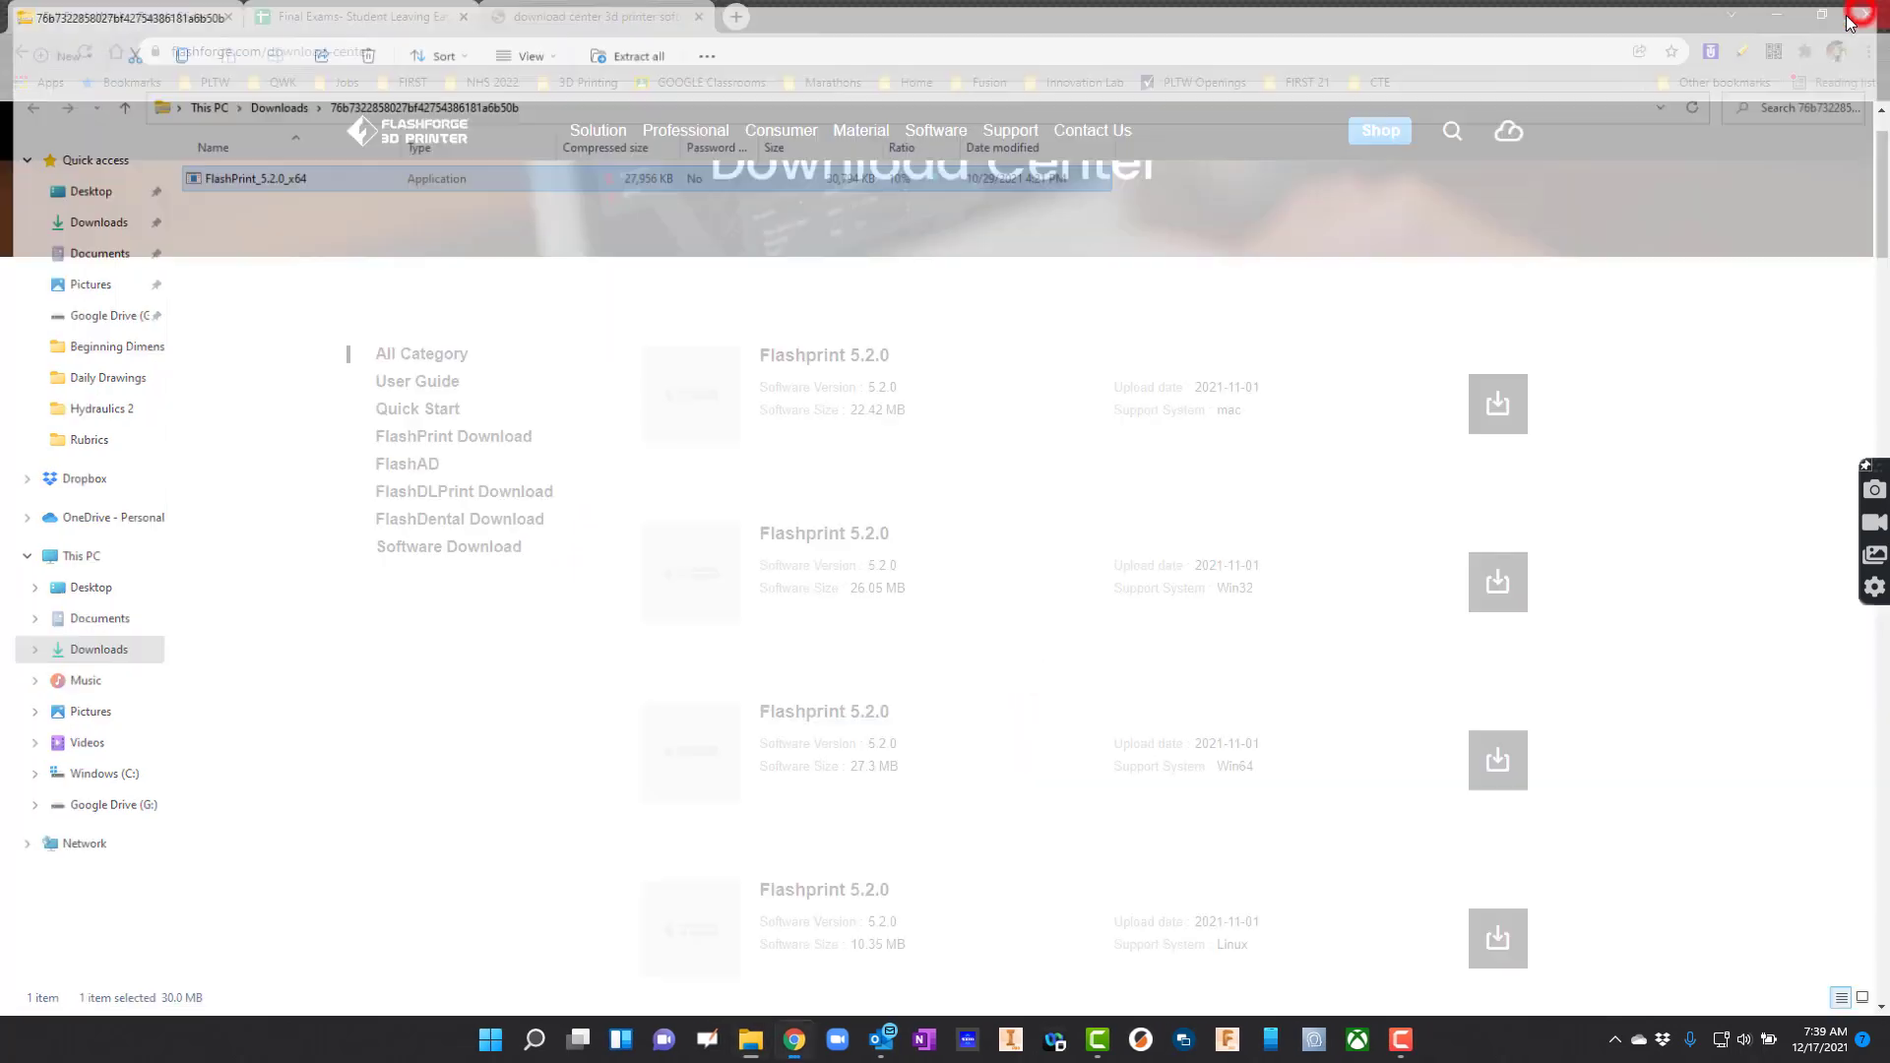
pyautogui.click(1782, 16)
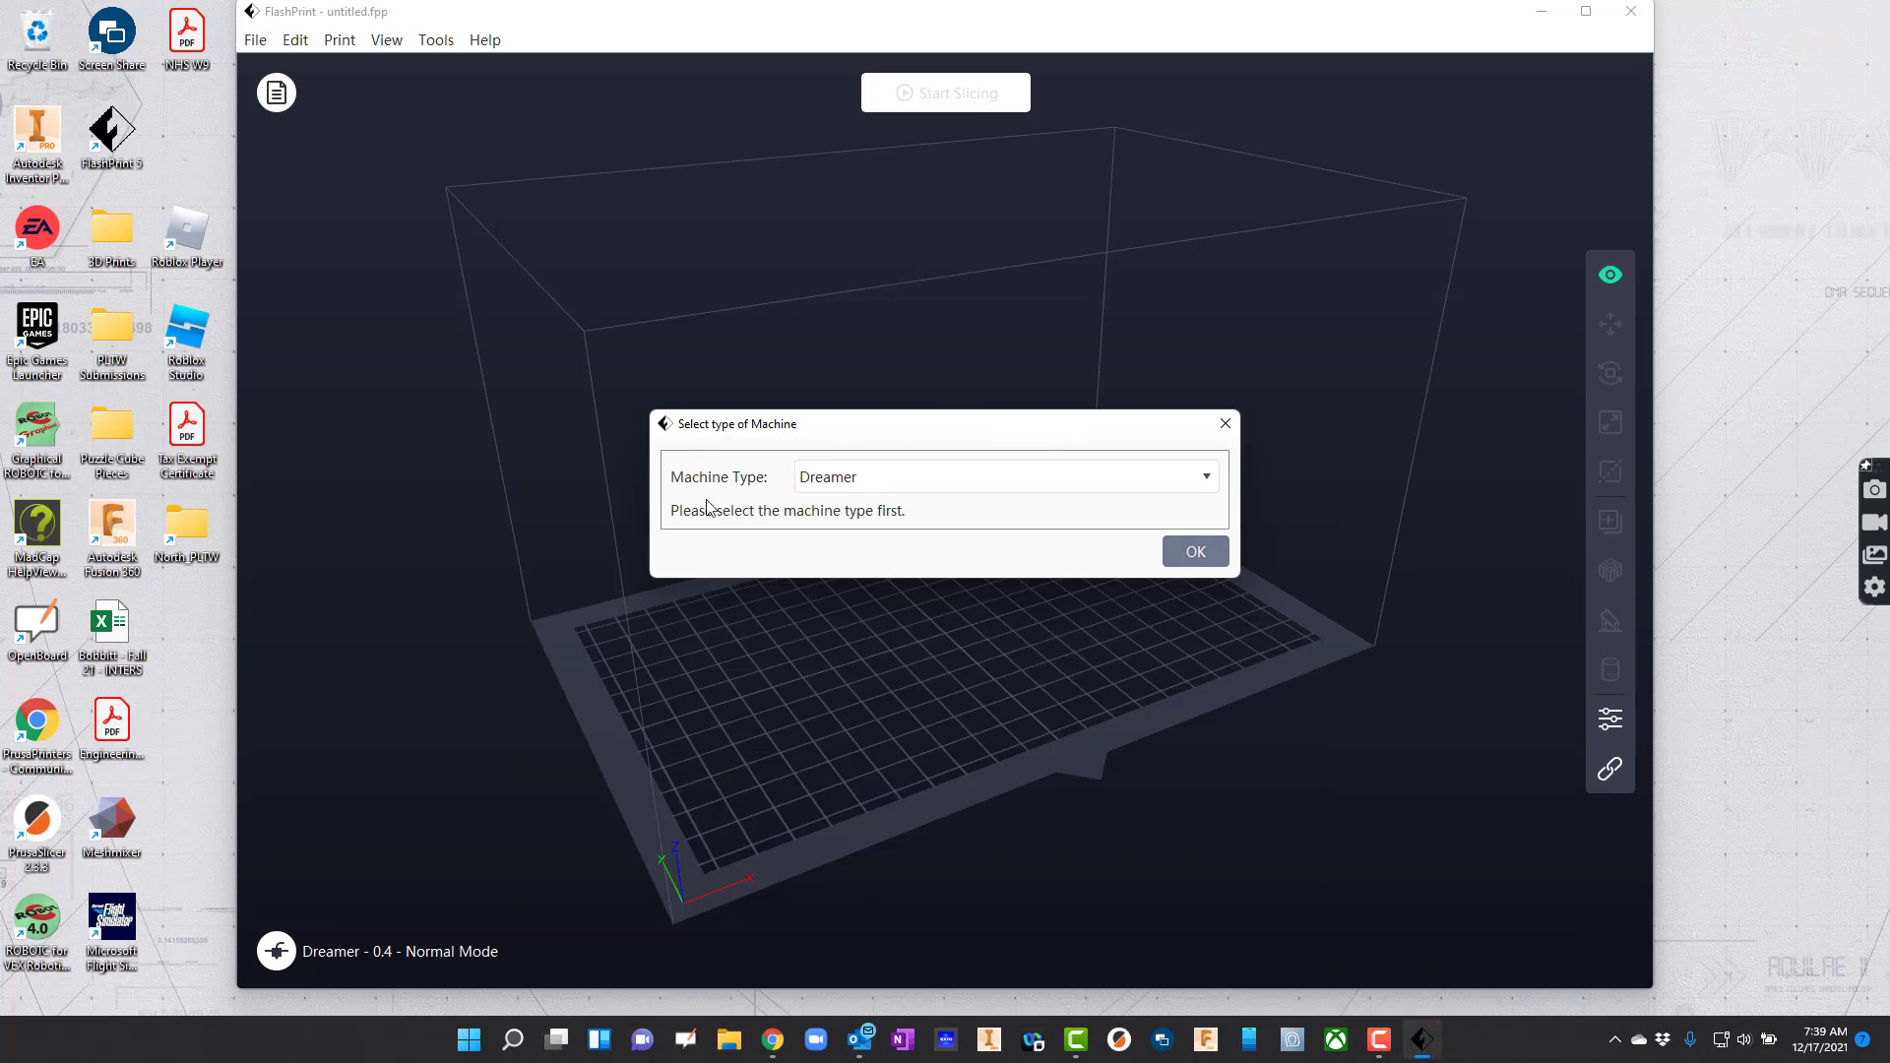
pyautogui.click(951, 476)
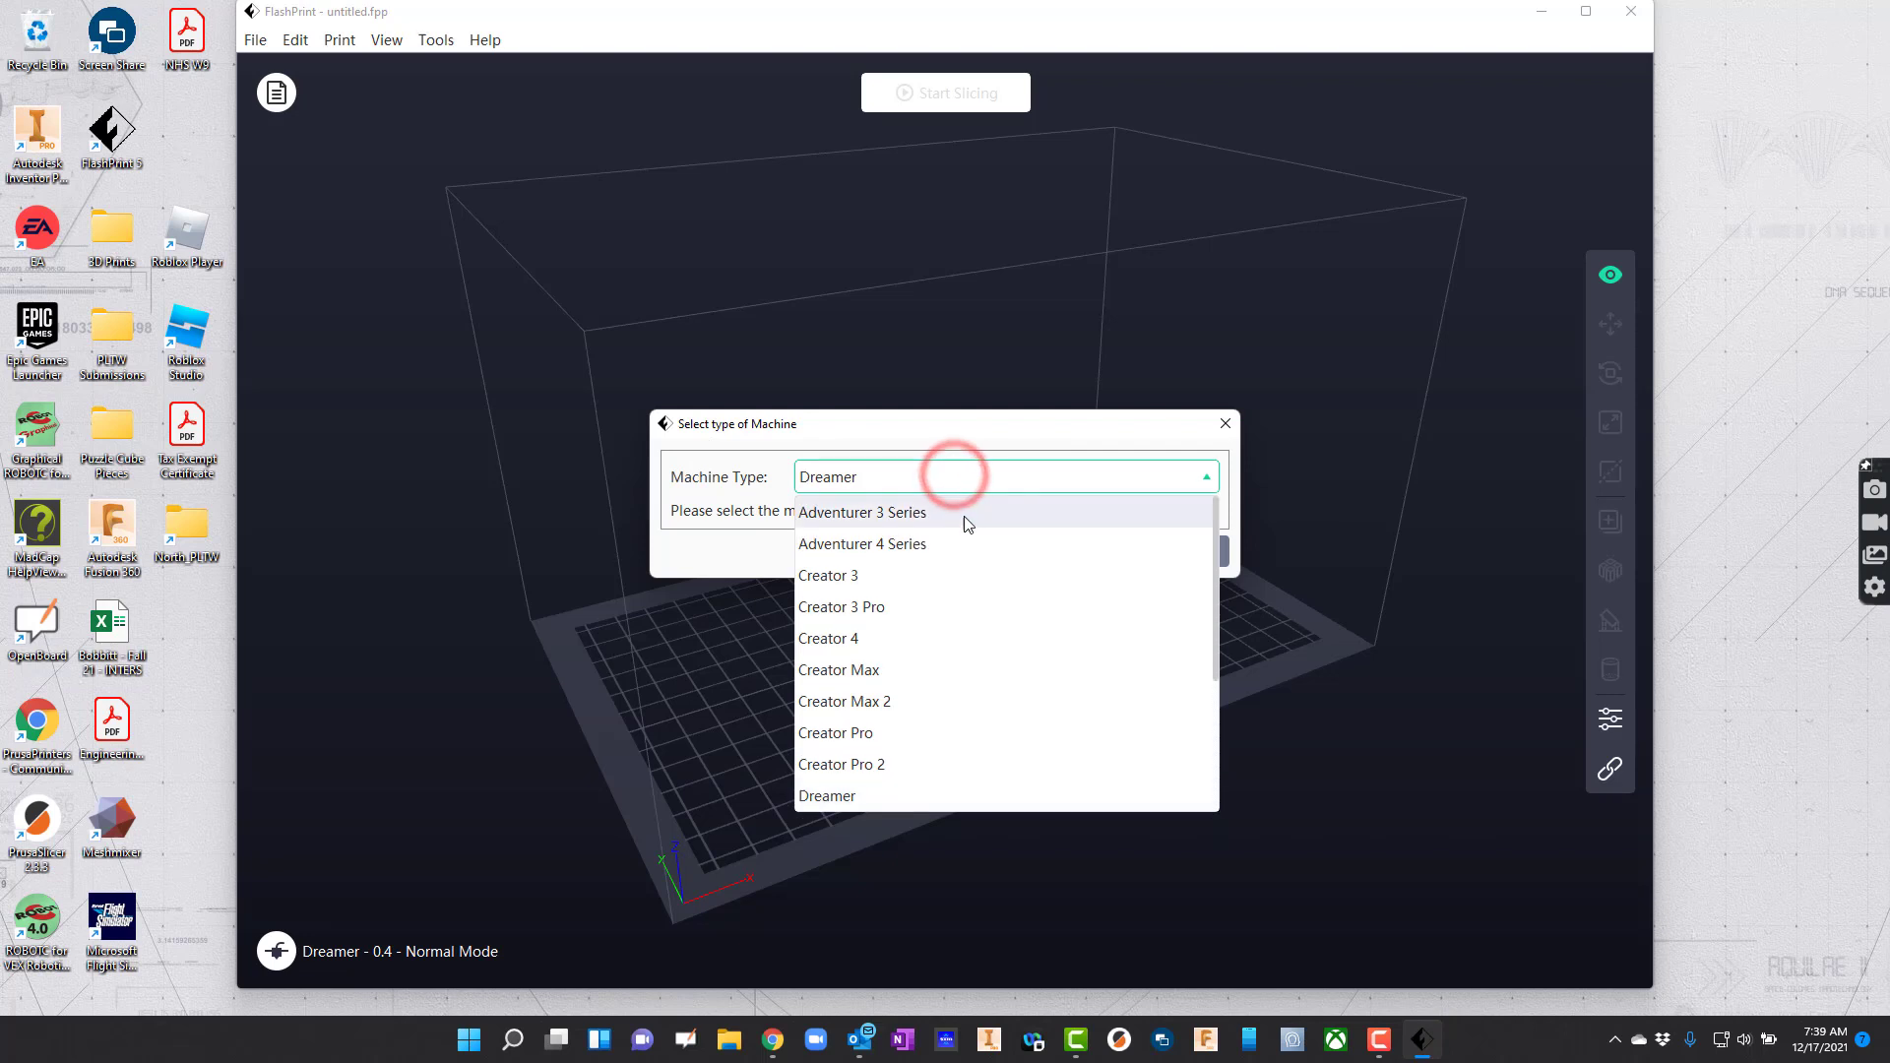
pyautogui.click(879, 740)
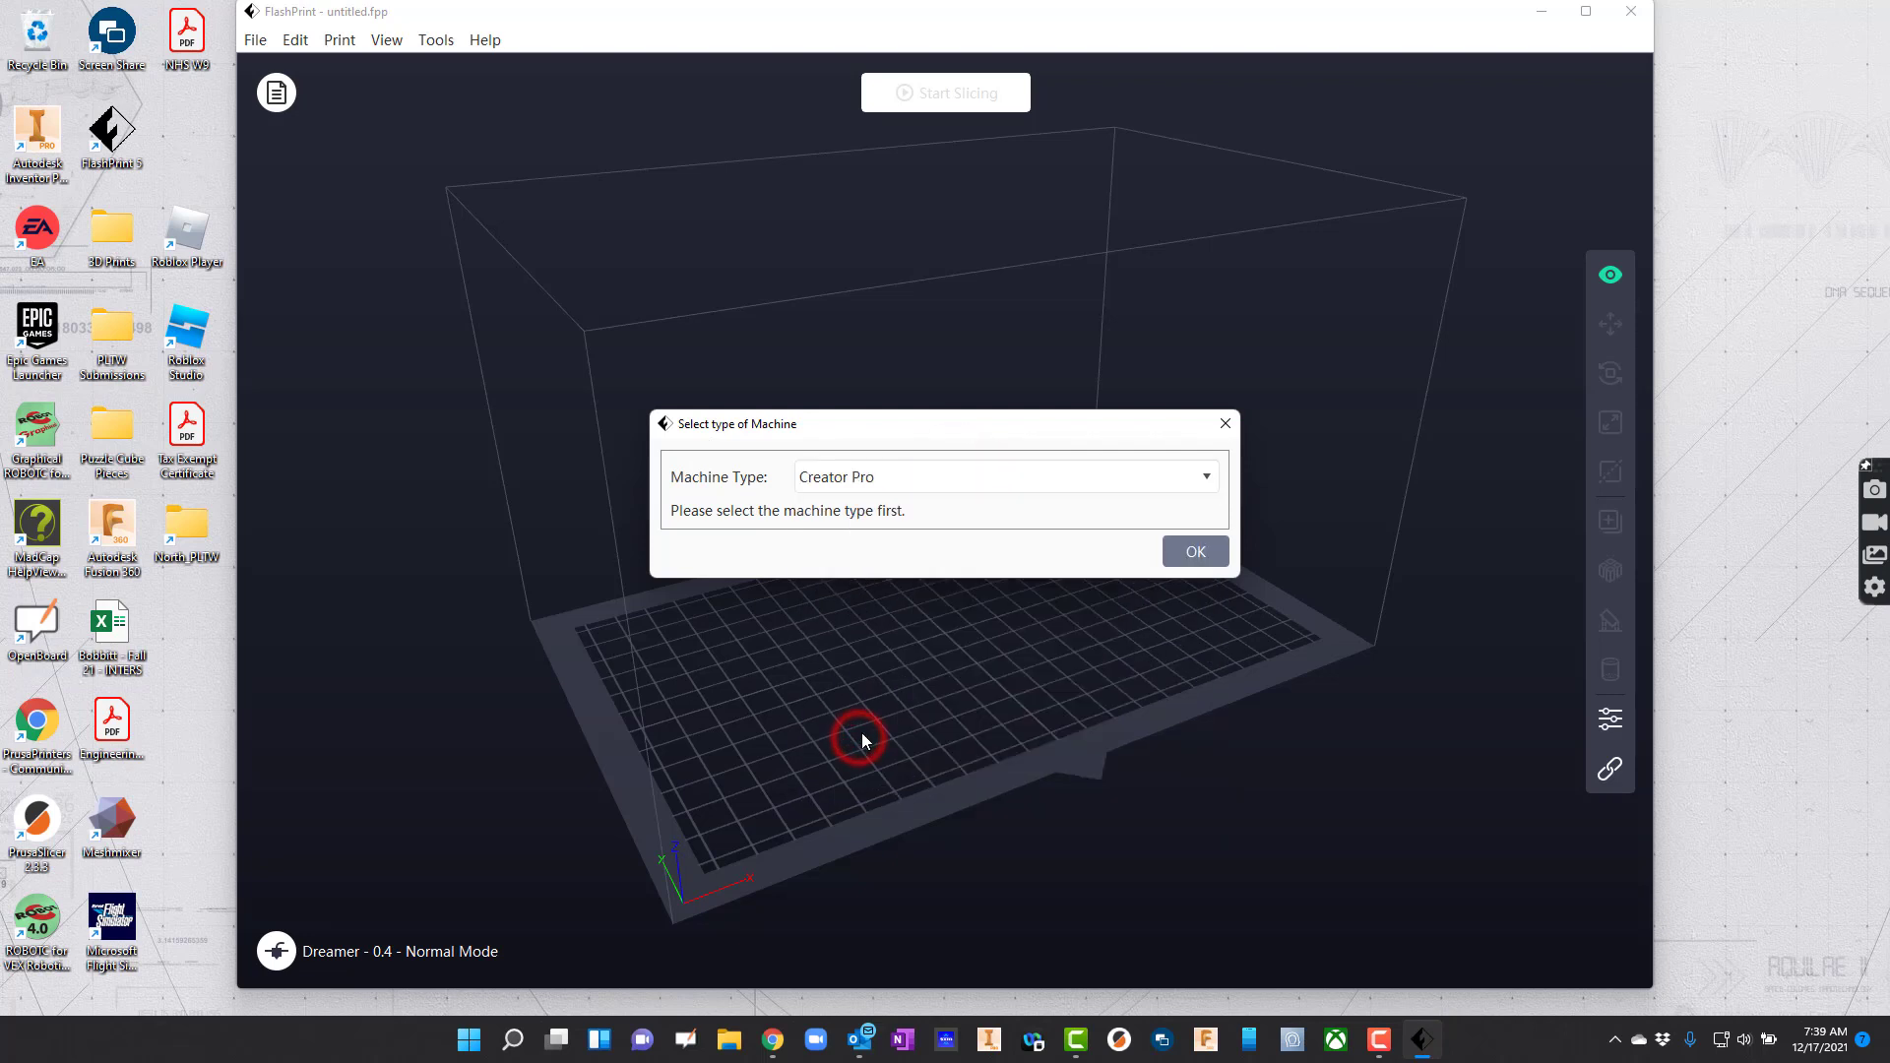
pyautogui.click(1195, 554)
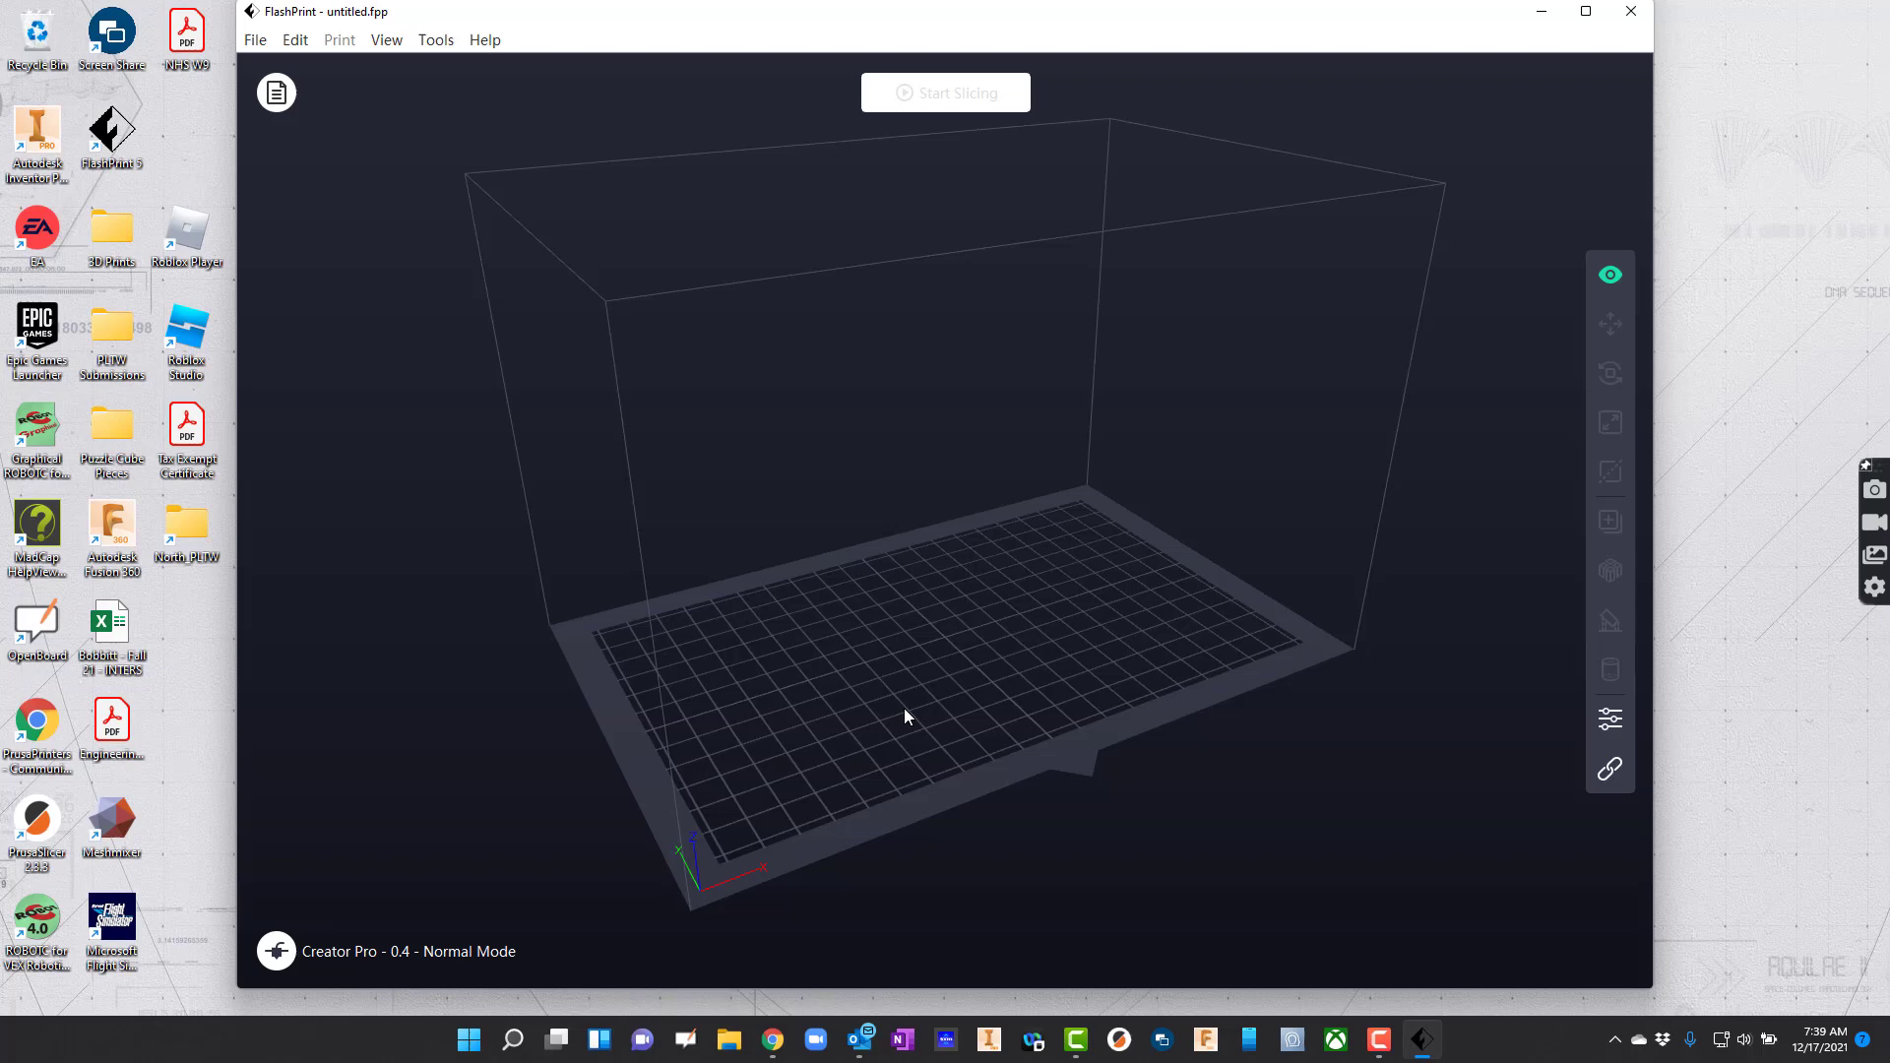
# Maximize the FlashPrint window, then switch to Fusion 360 with Arc Block open
pyautogui.click(1586, 11)
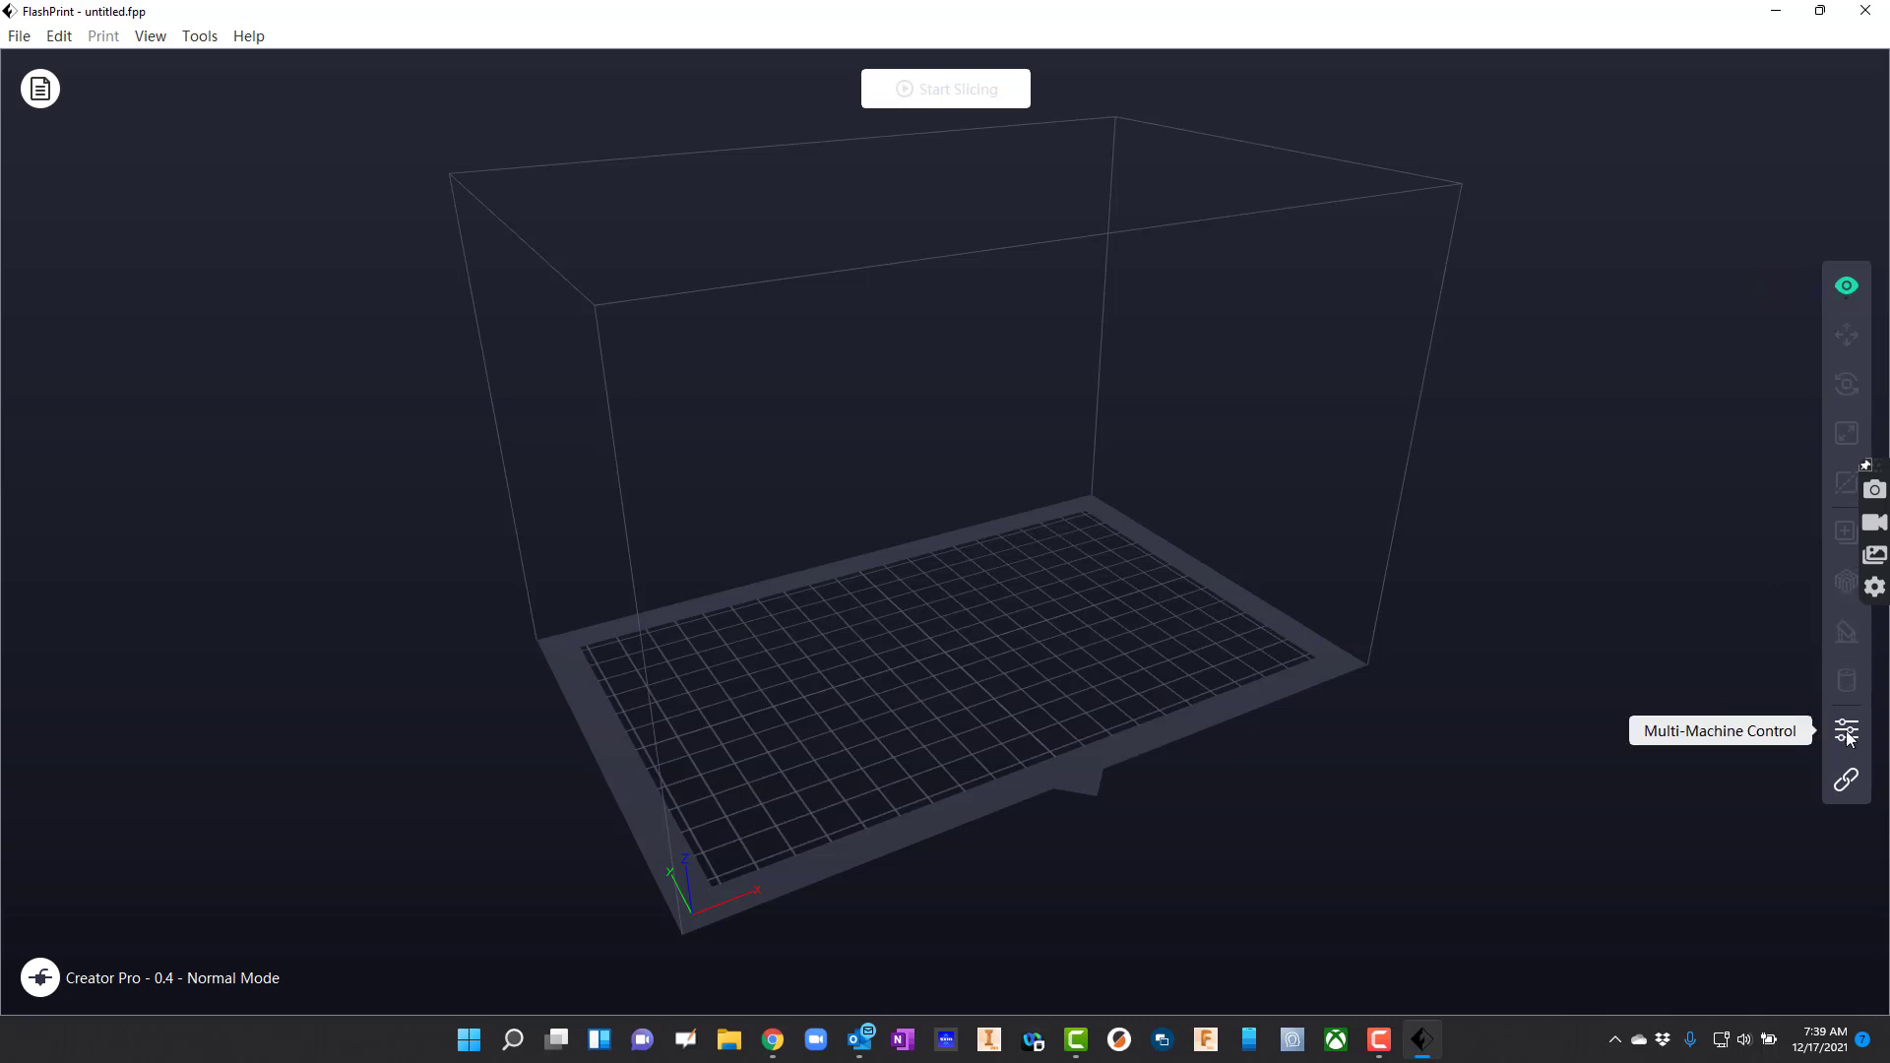
pyautogui.click(260, 38)
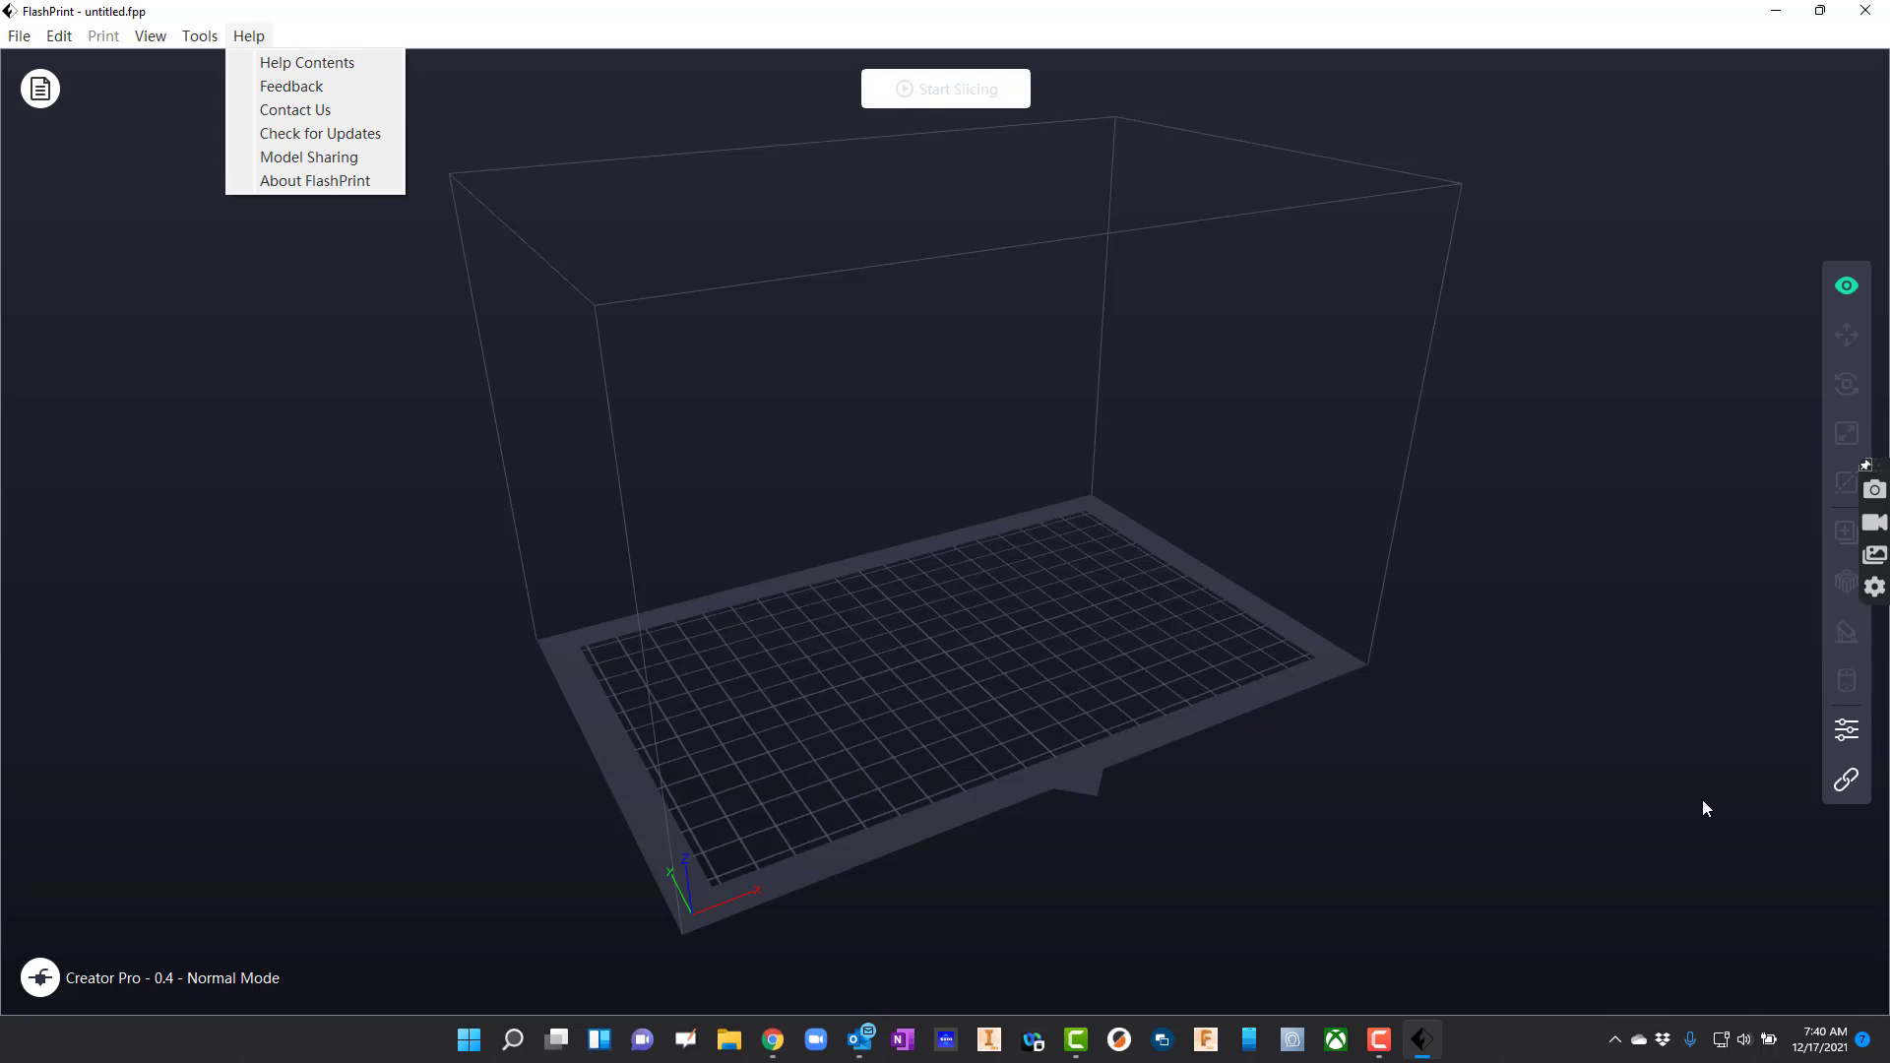
pyautogui.click(1207, 1040)
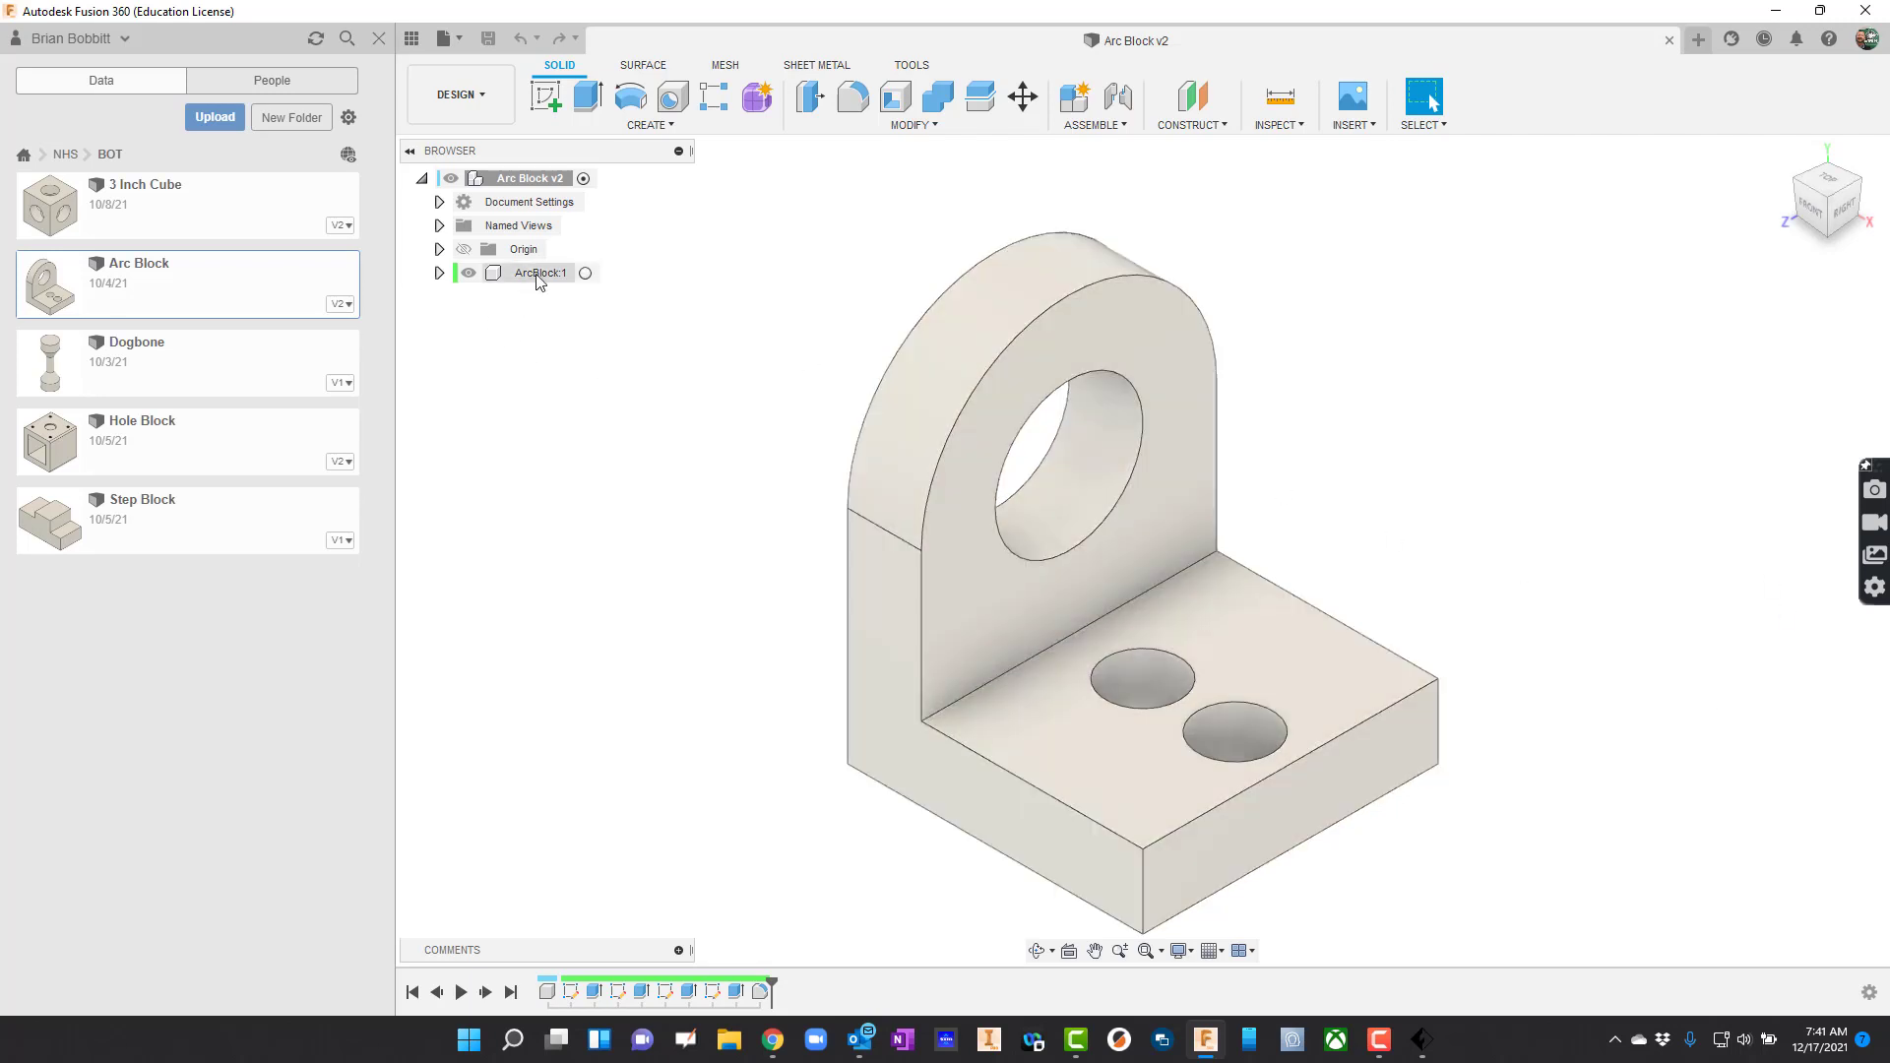
# Export the ArcBlock:1 body as a binary STL in inches, saved as ArcBlock on the Desktop
pyautogui.rightClick(539, 275)
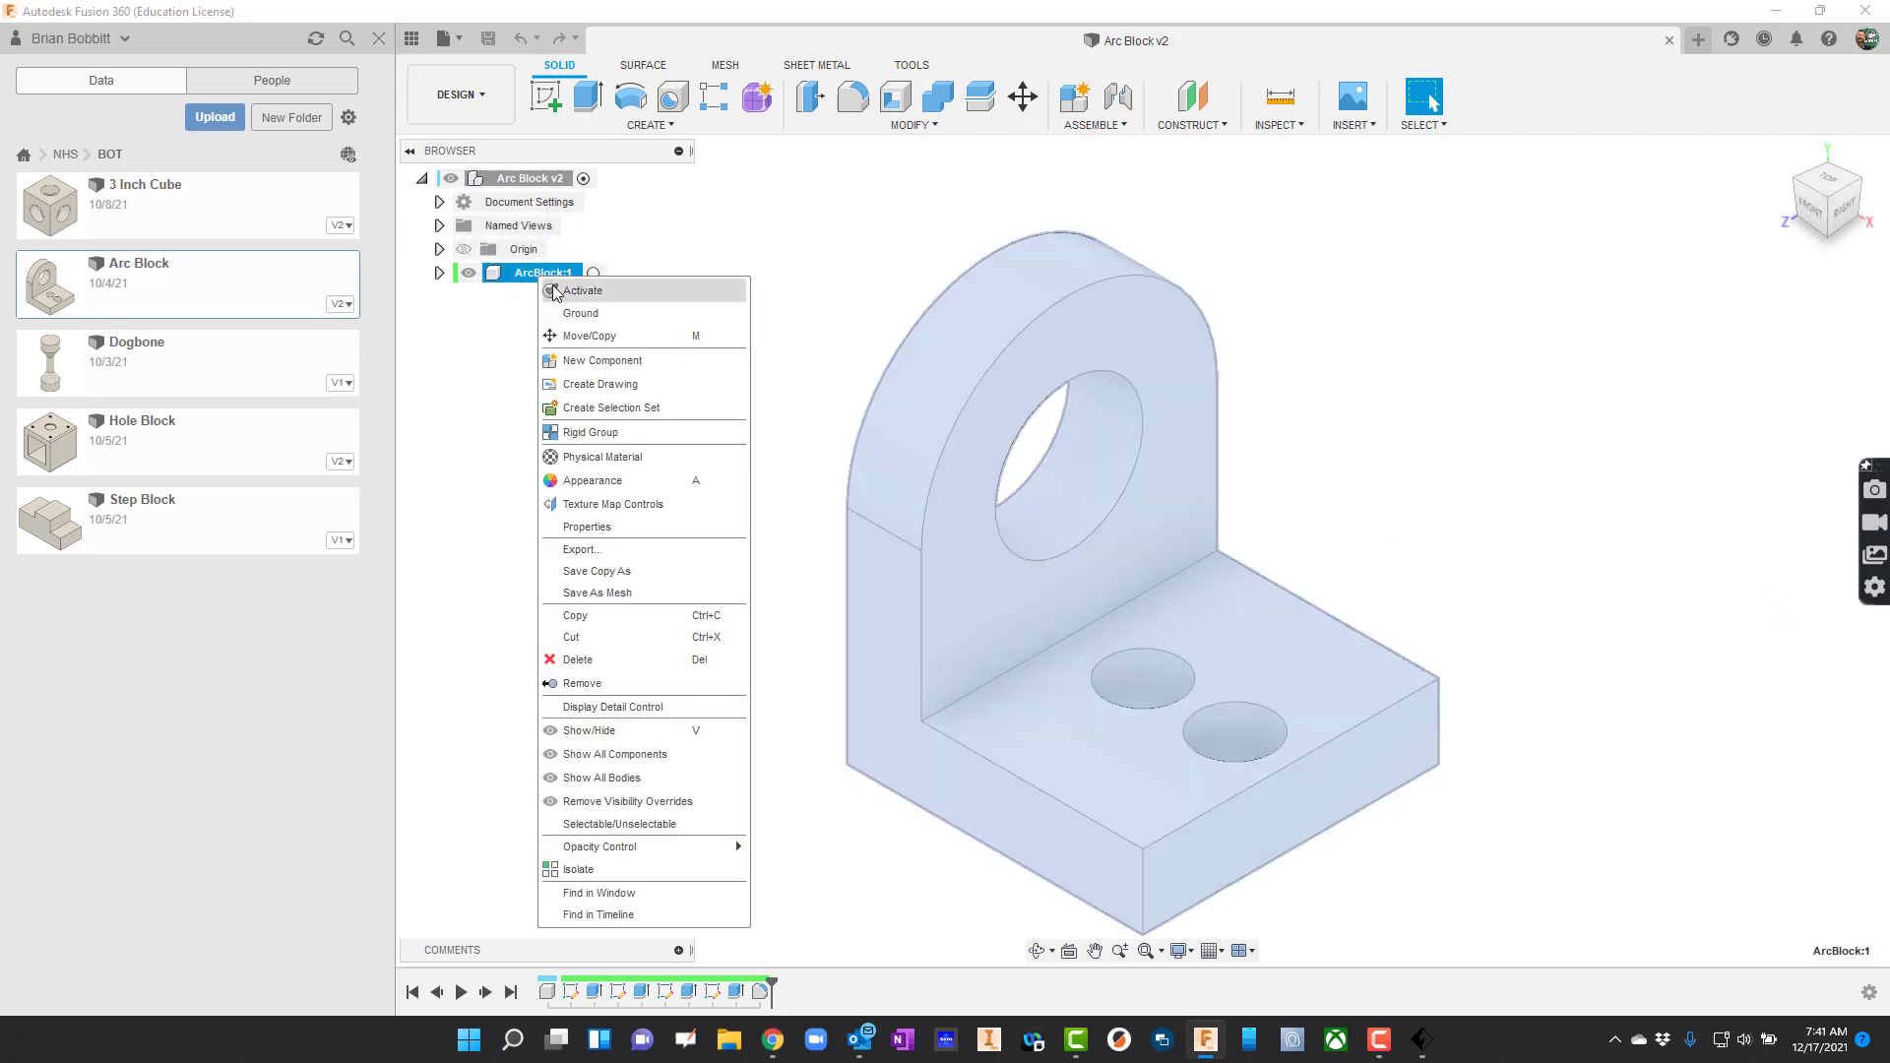
pyautogui.click(614, 595)
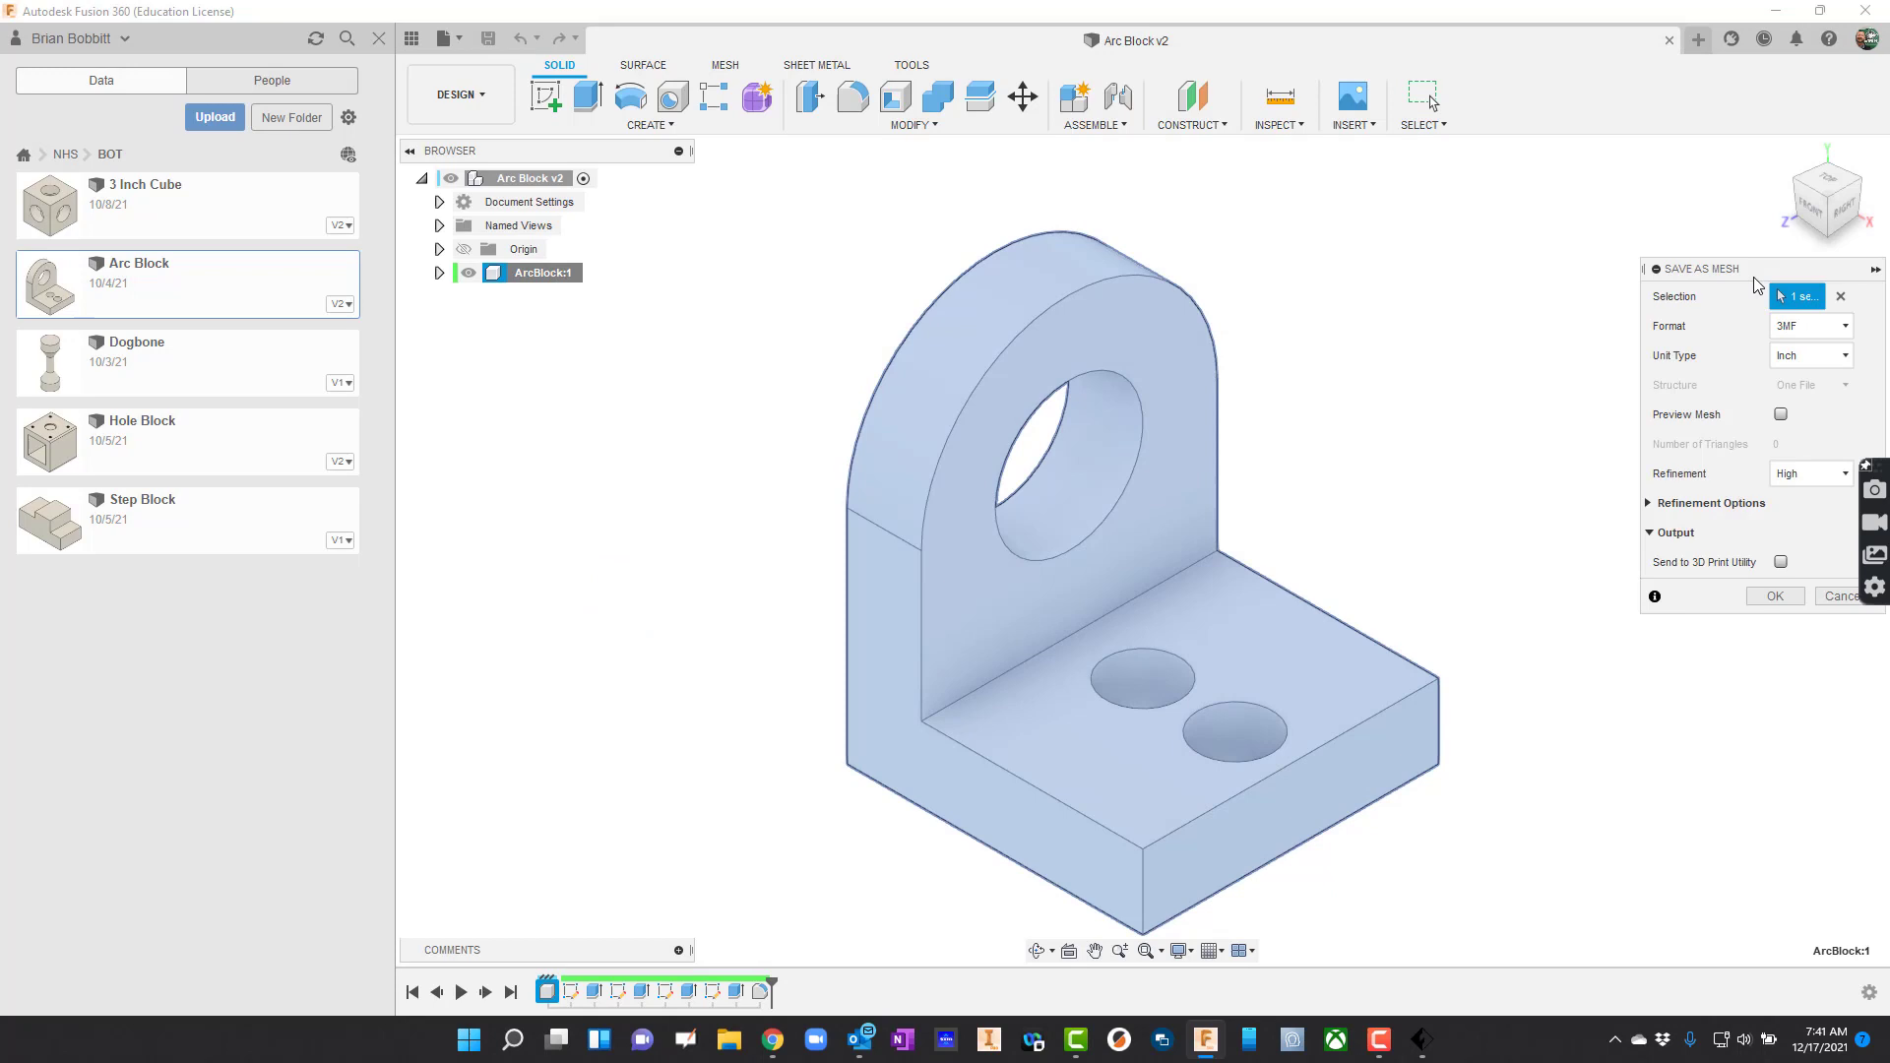
pyautogui.moveTo(1754, 285); pyautogui.dragTo(1571, 238)
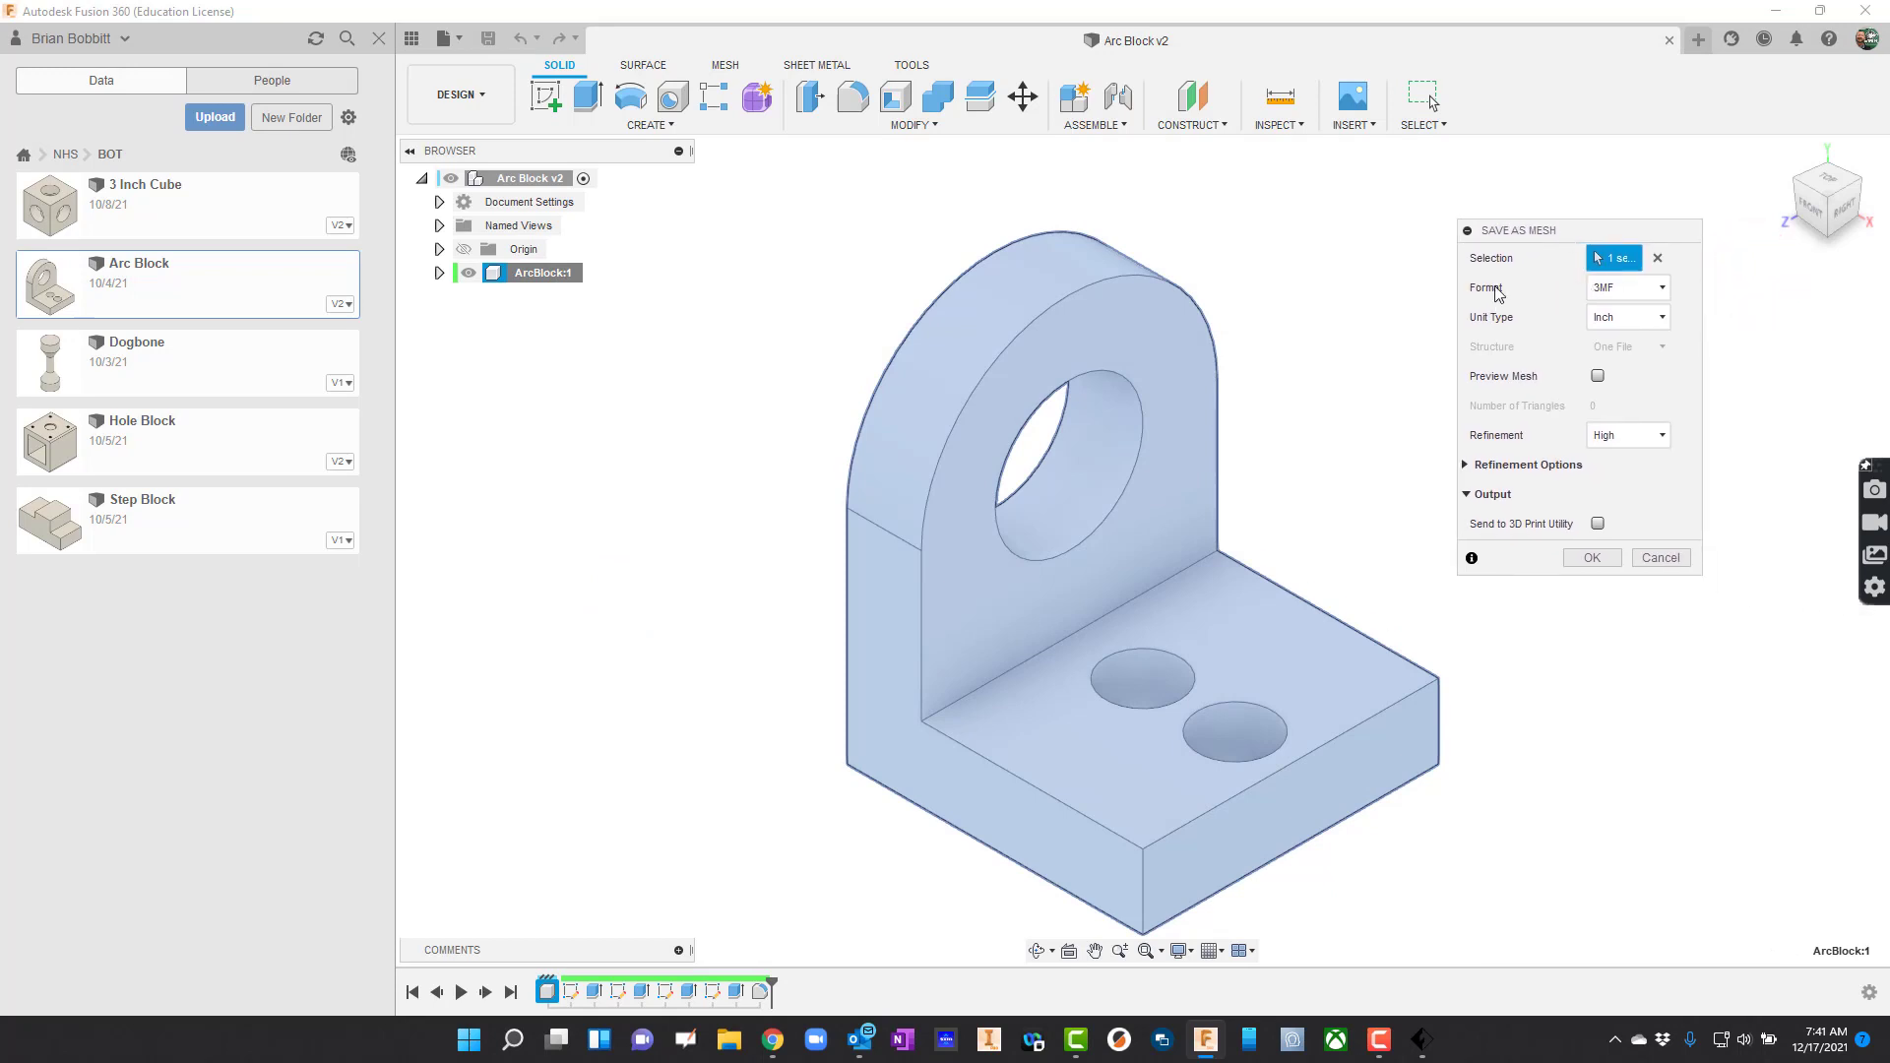
pyautogui.click(1621, 290)
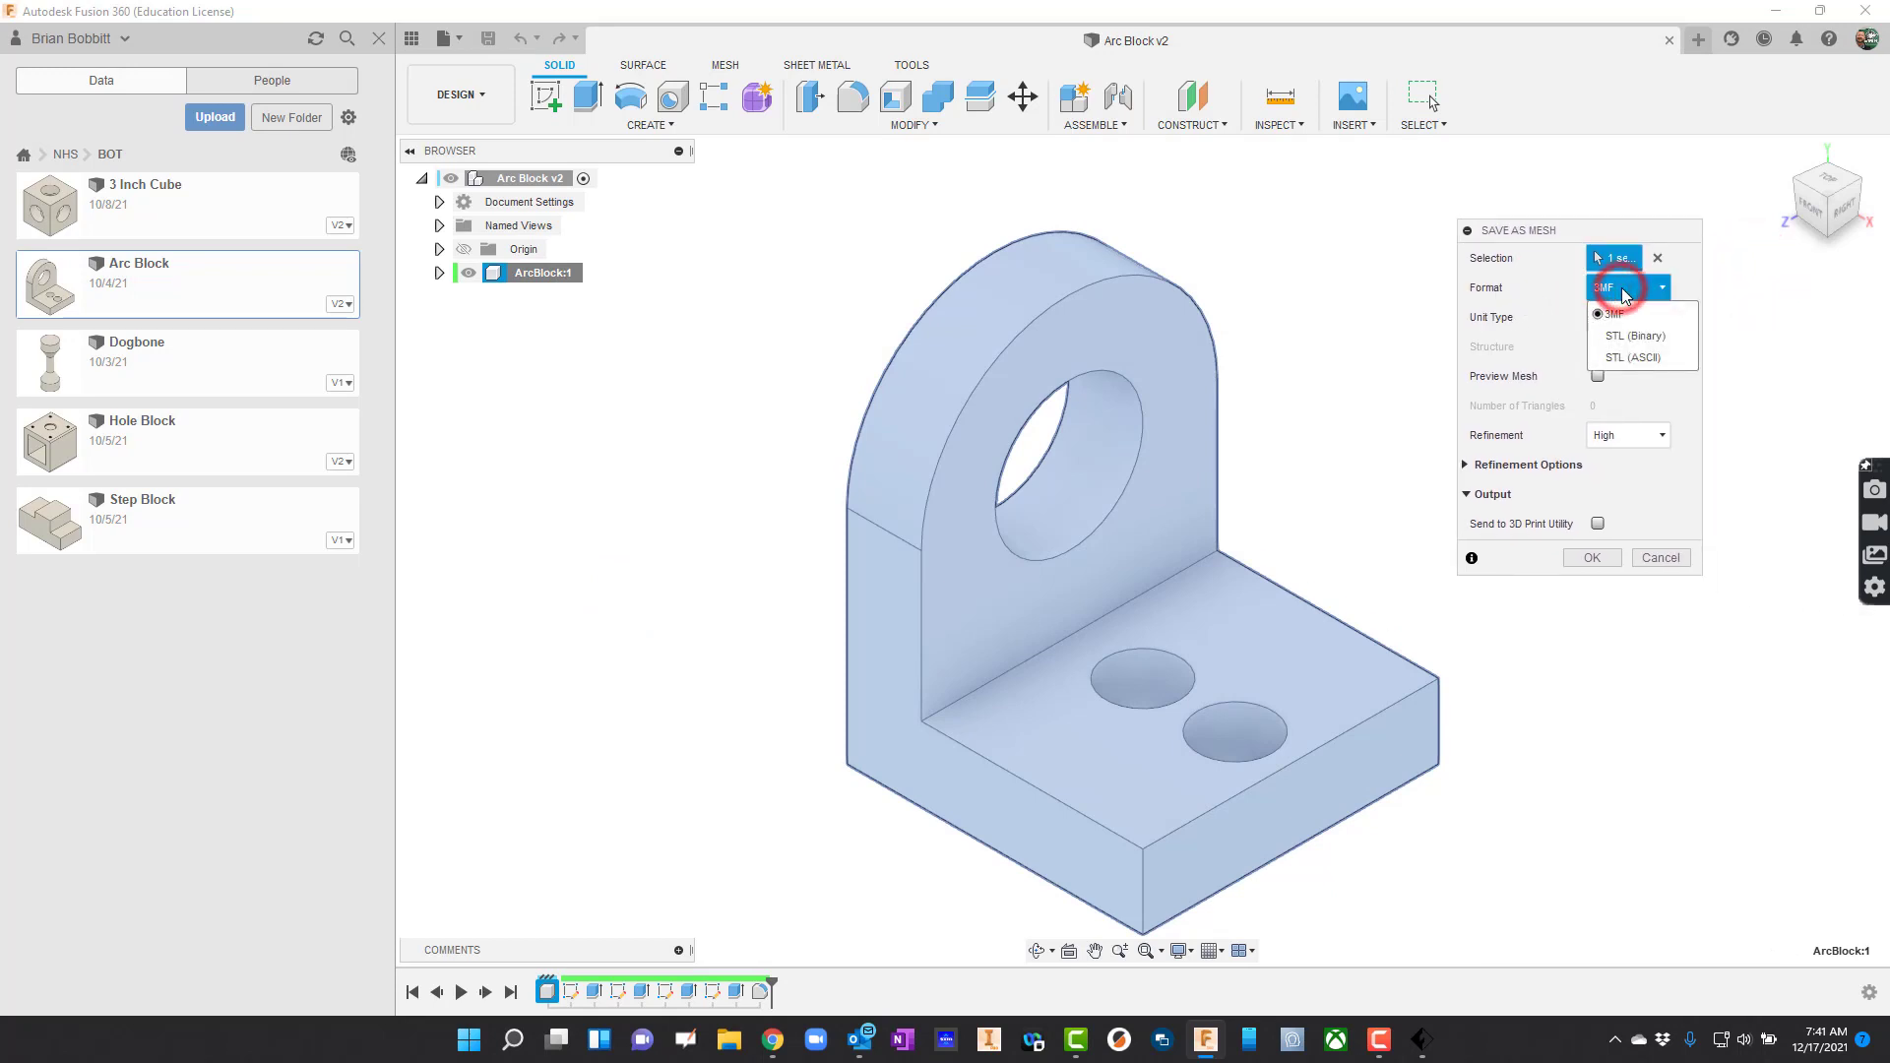
pyautogui.click(1650, 337)
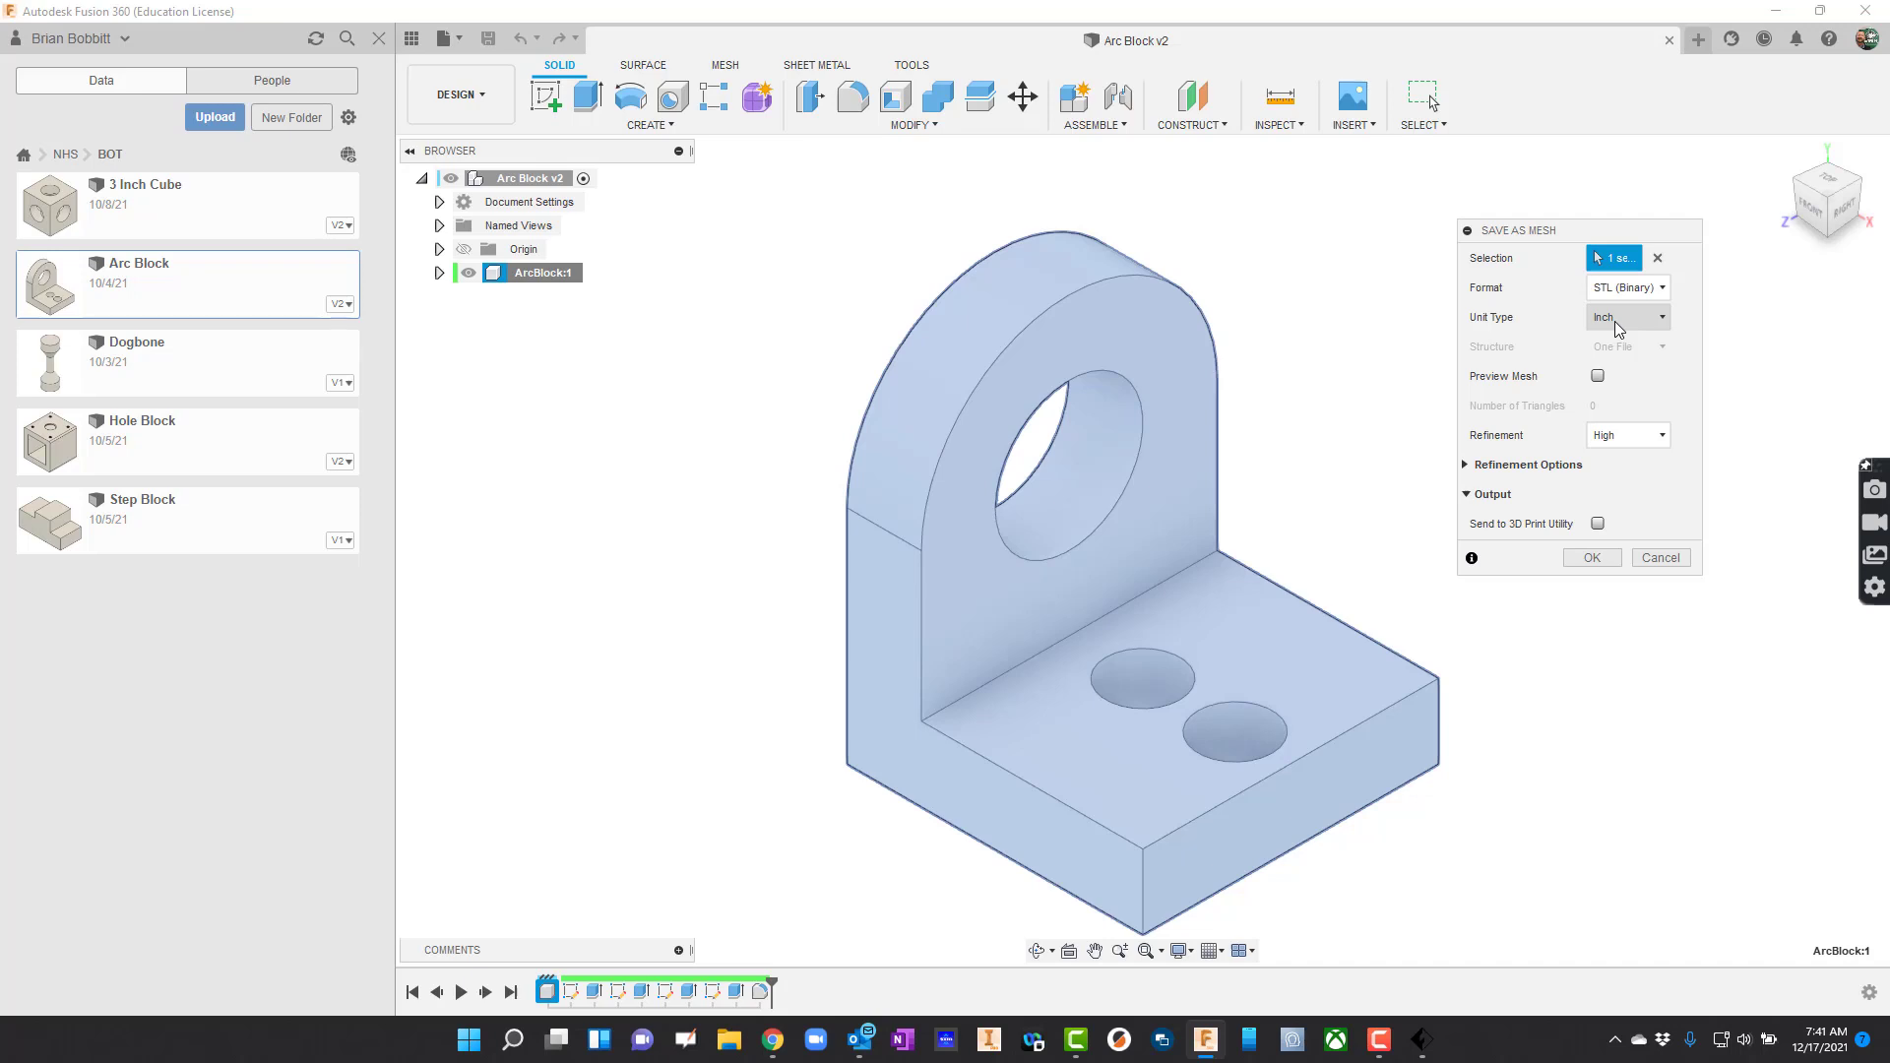
pyautogui.click(1619, 321)
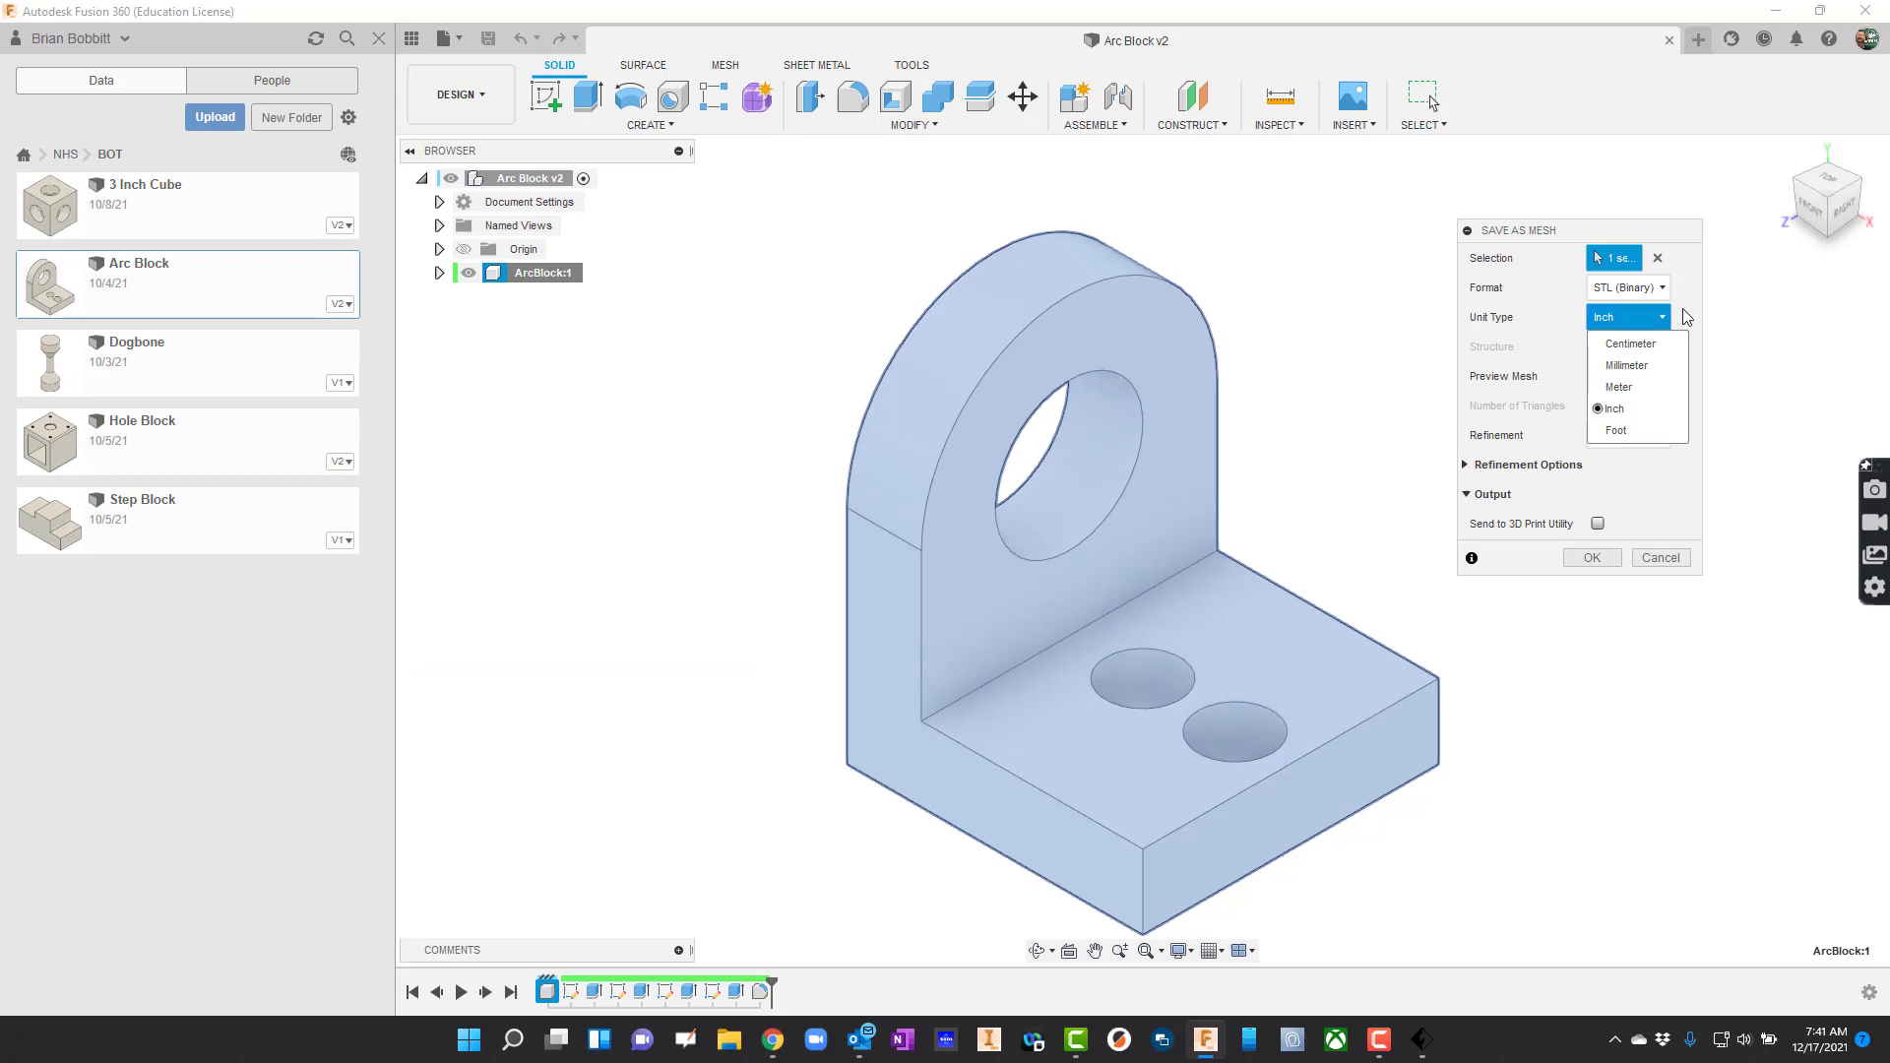
pyautogui.click(1694, 301)
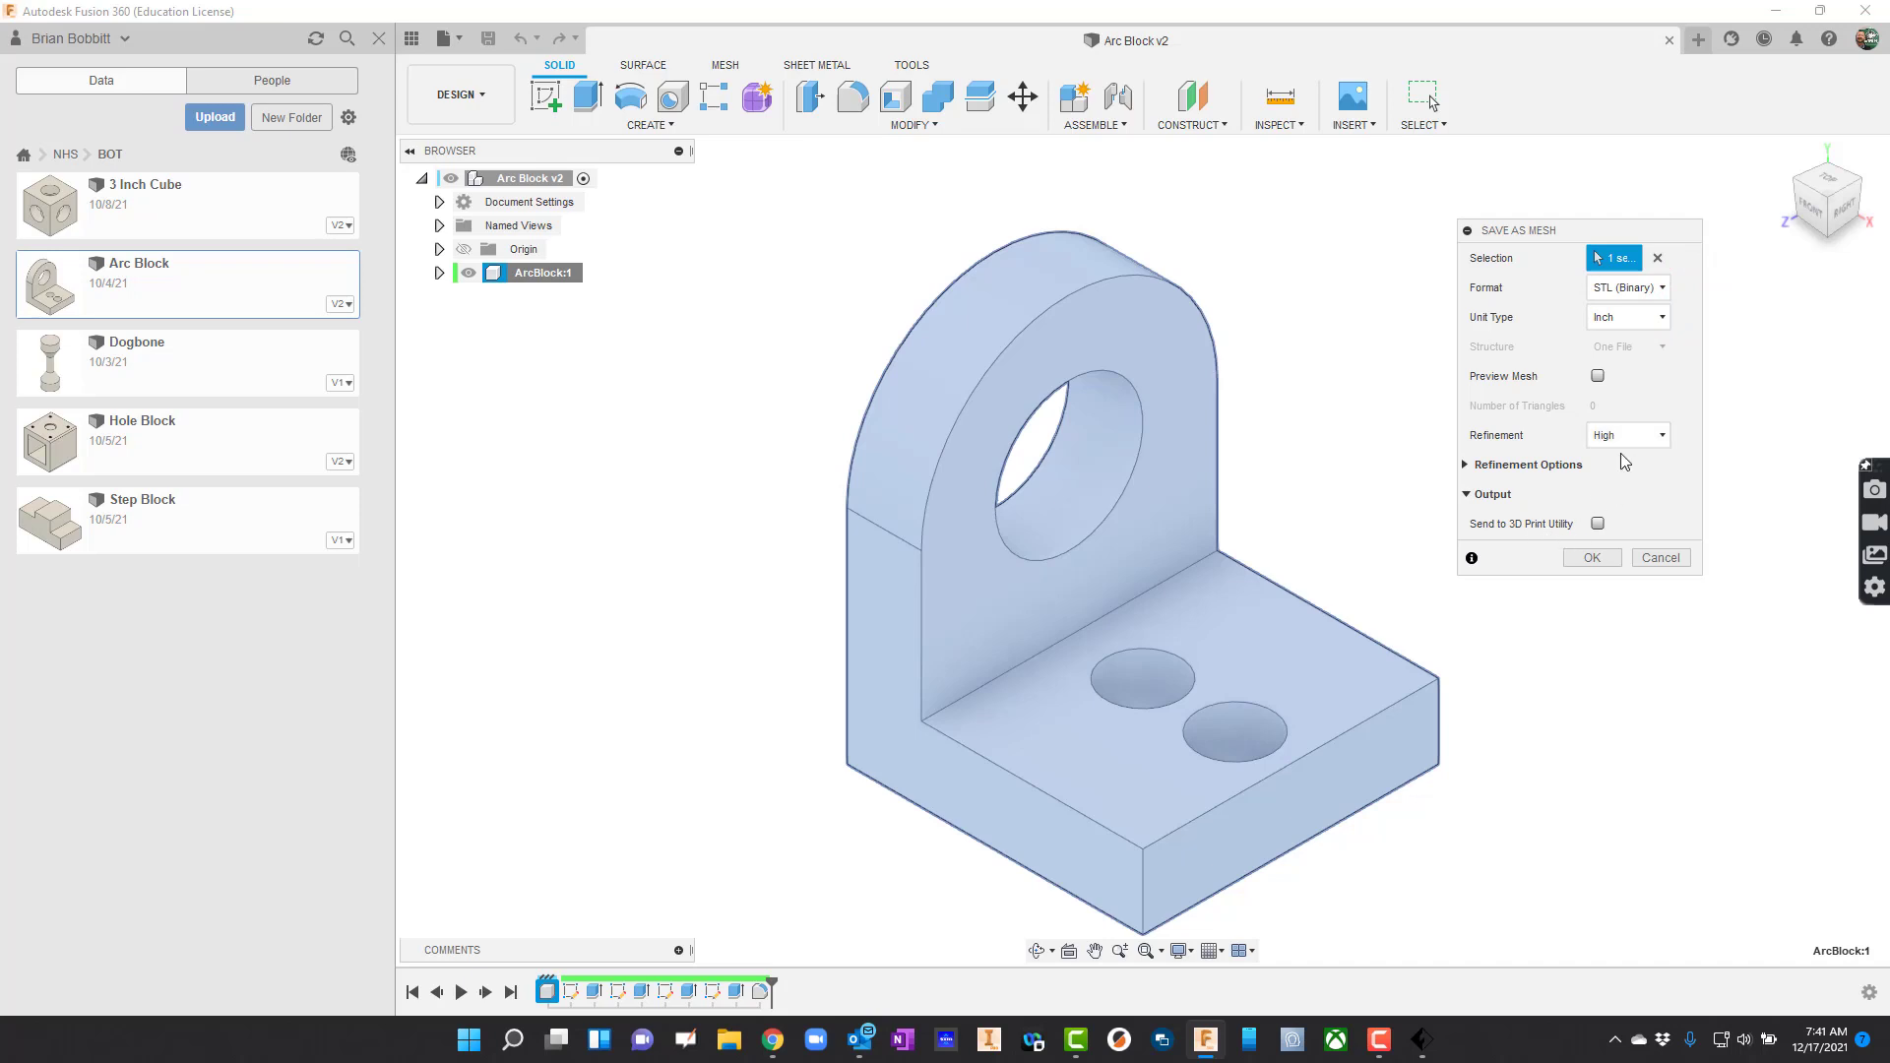
pyautogui.click(1591, 559)
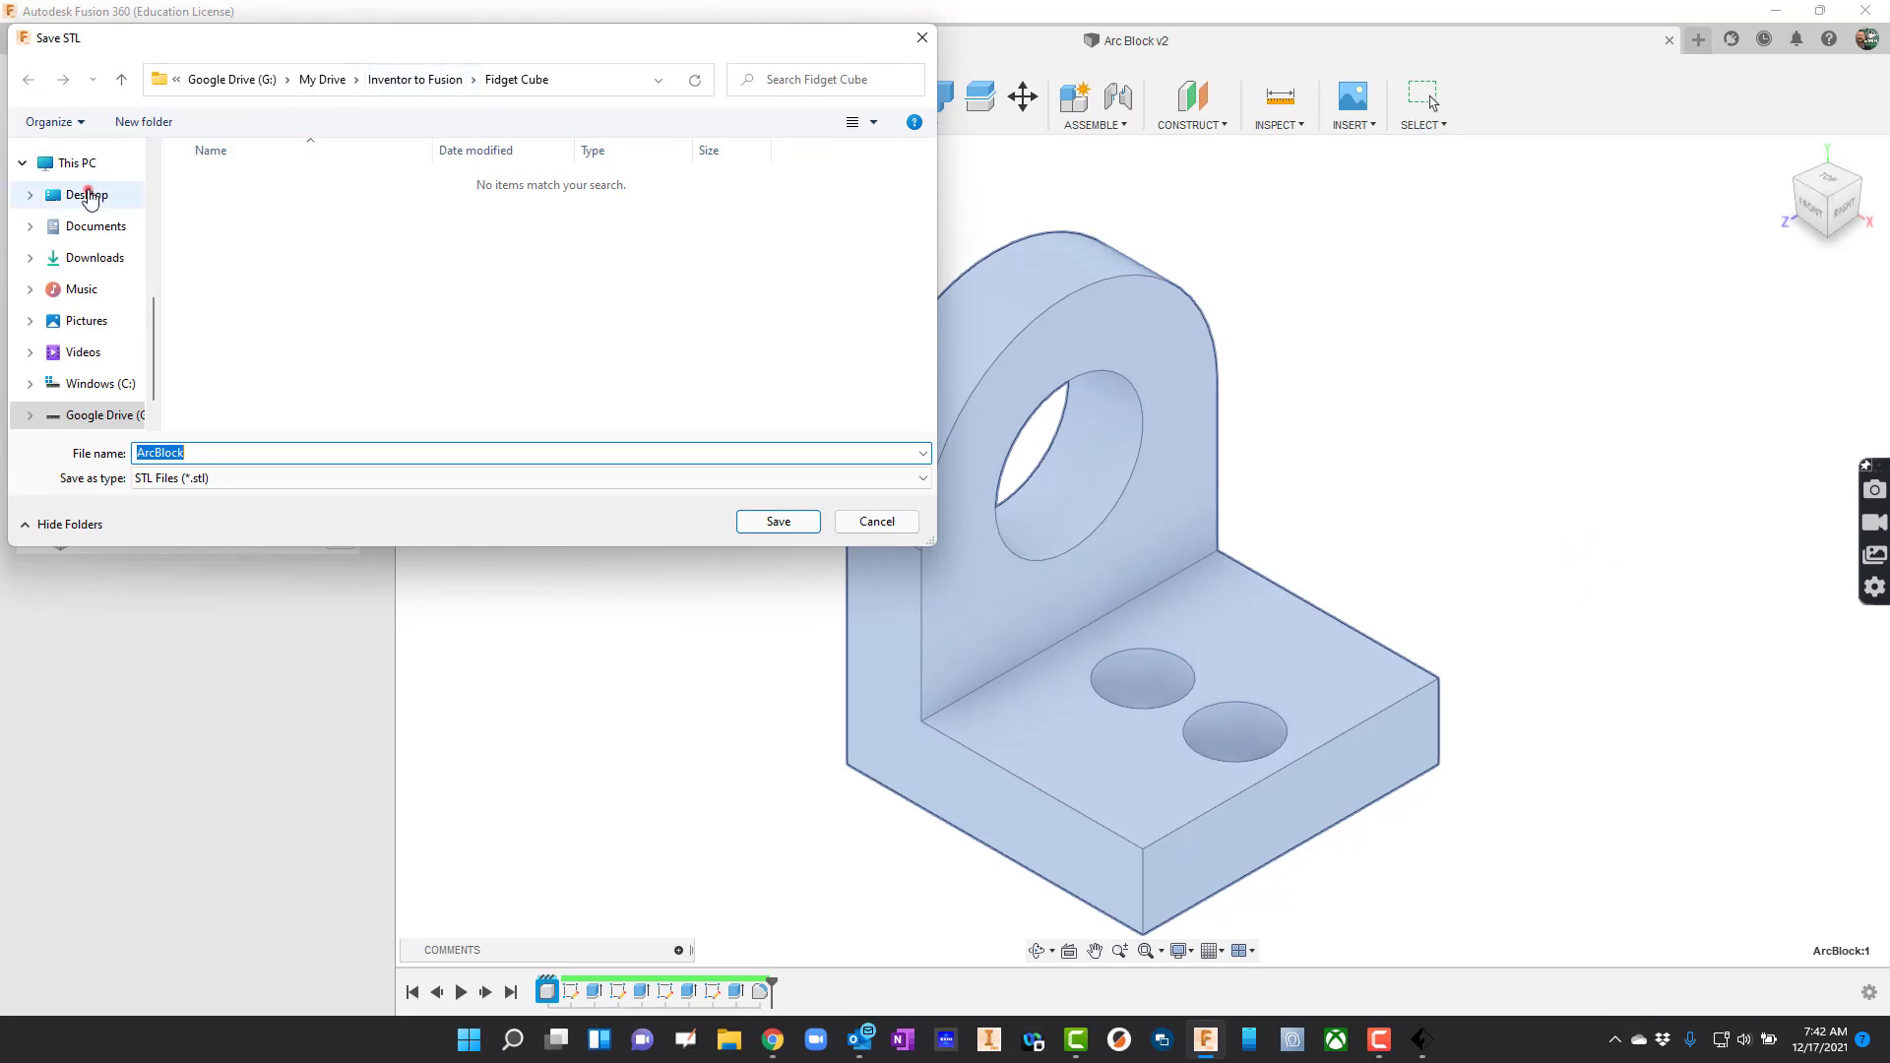
pyautogui.click(87, 194)
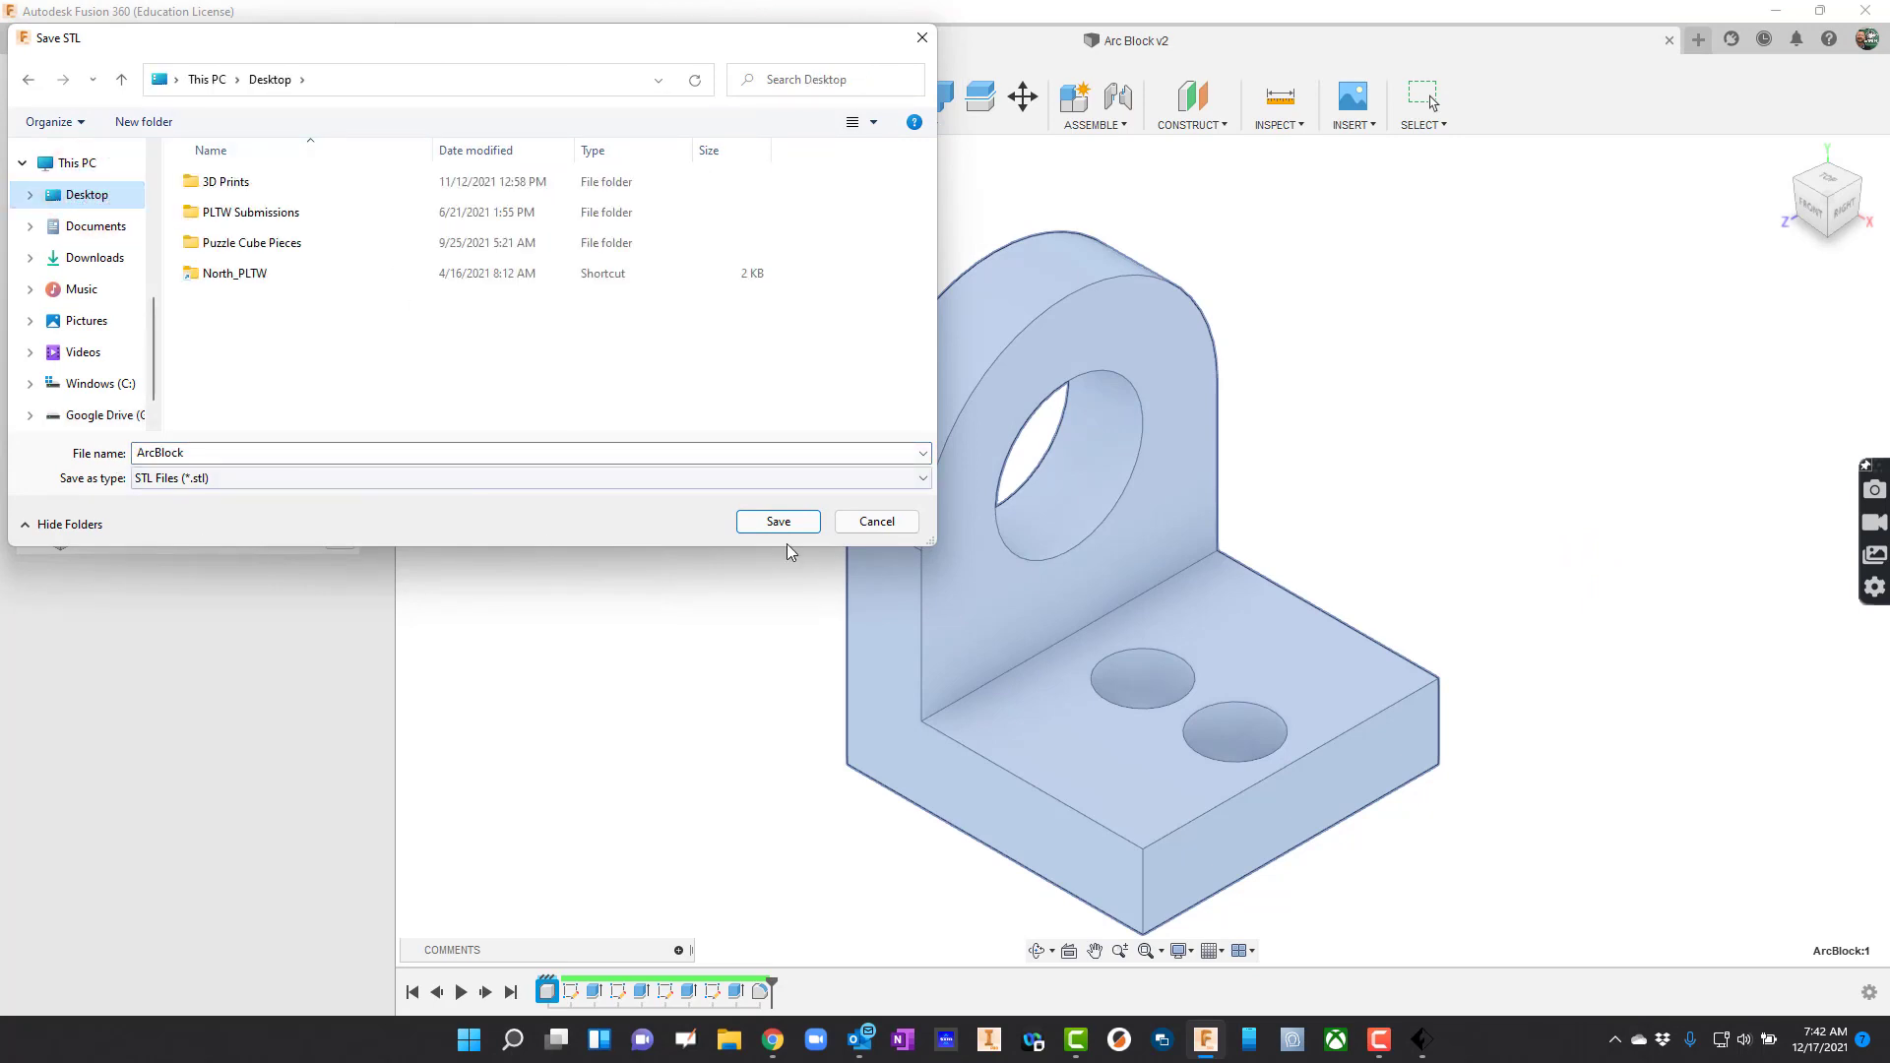
pyautogui.click(813, 528)
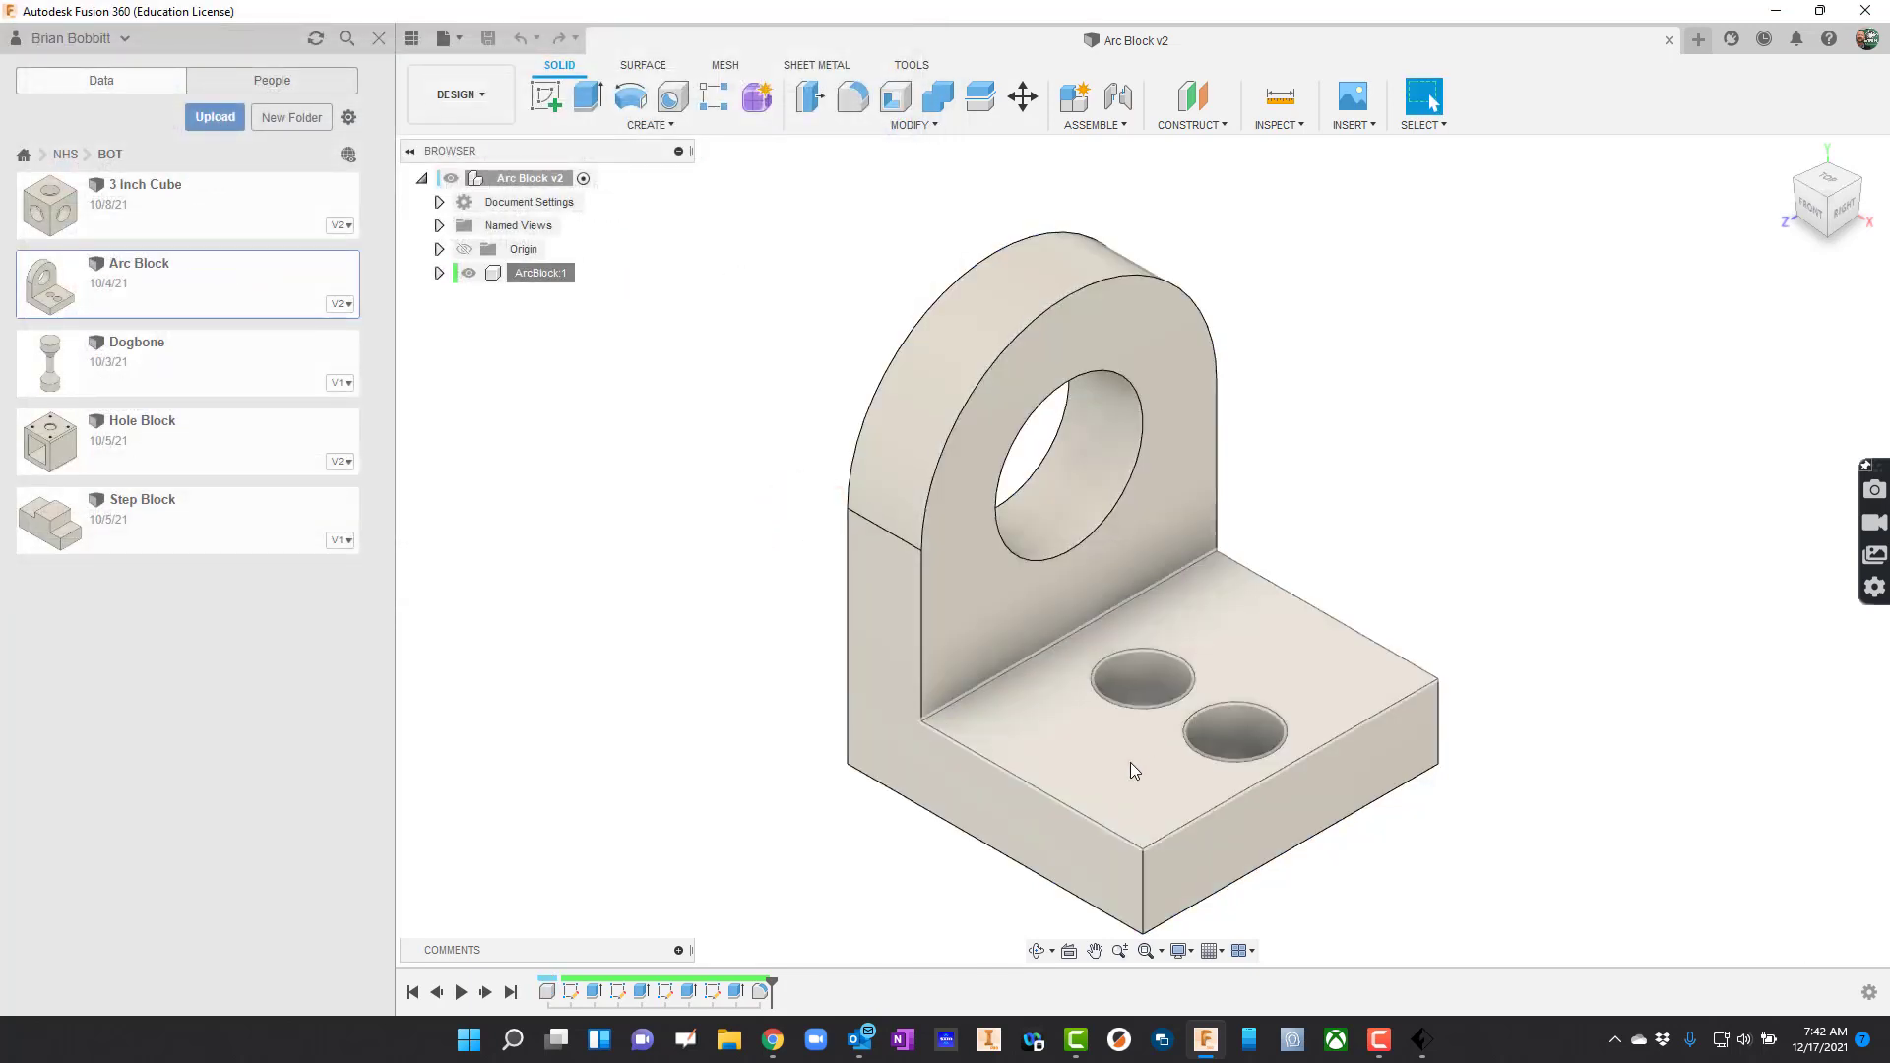
# Delete catapillar.stl from the FlashPrint plate and browse to the Desktop to load a model
pyautogui.click(1422, 1040)
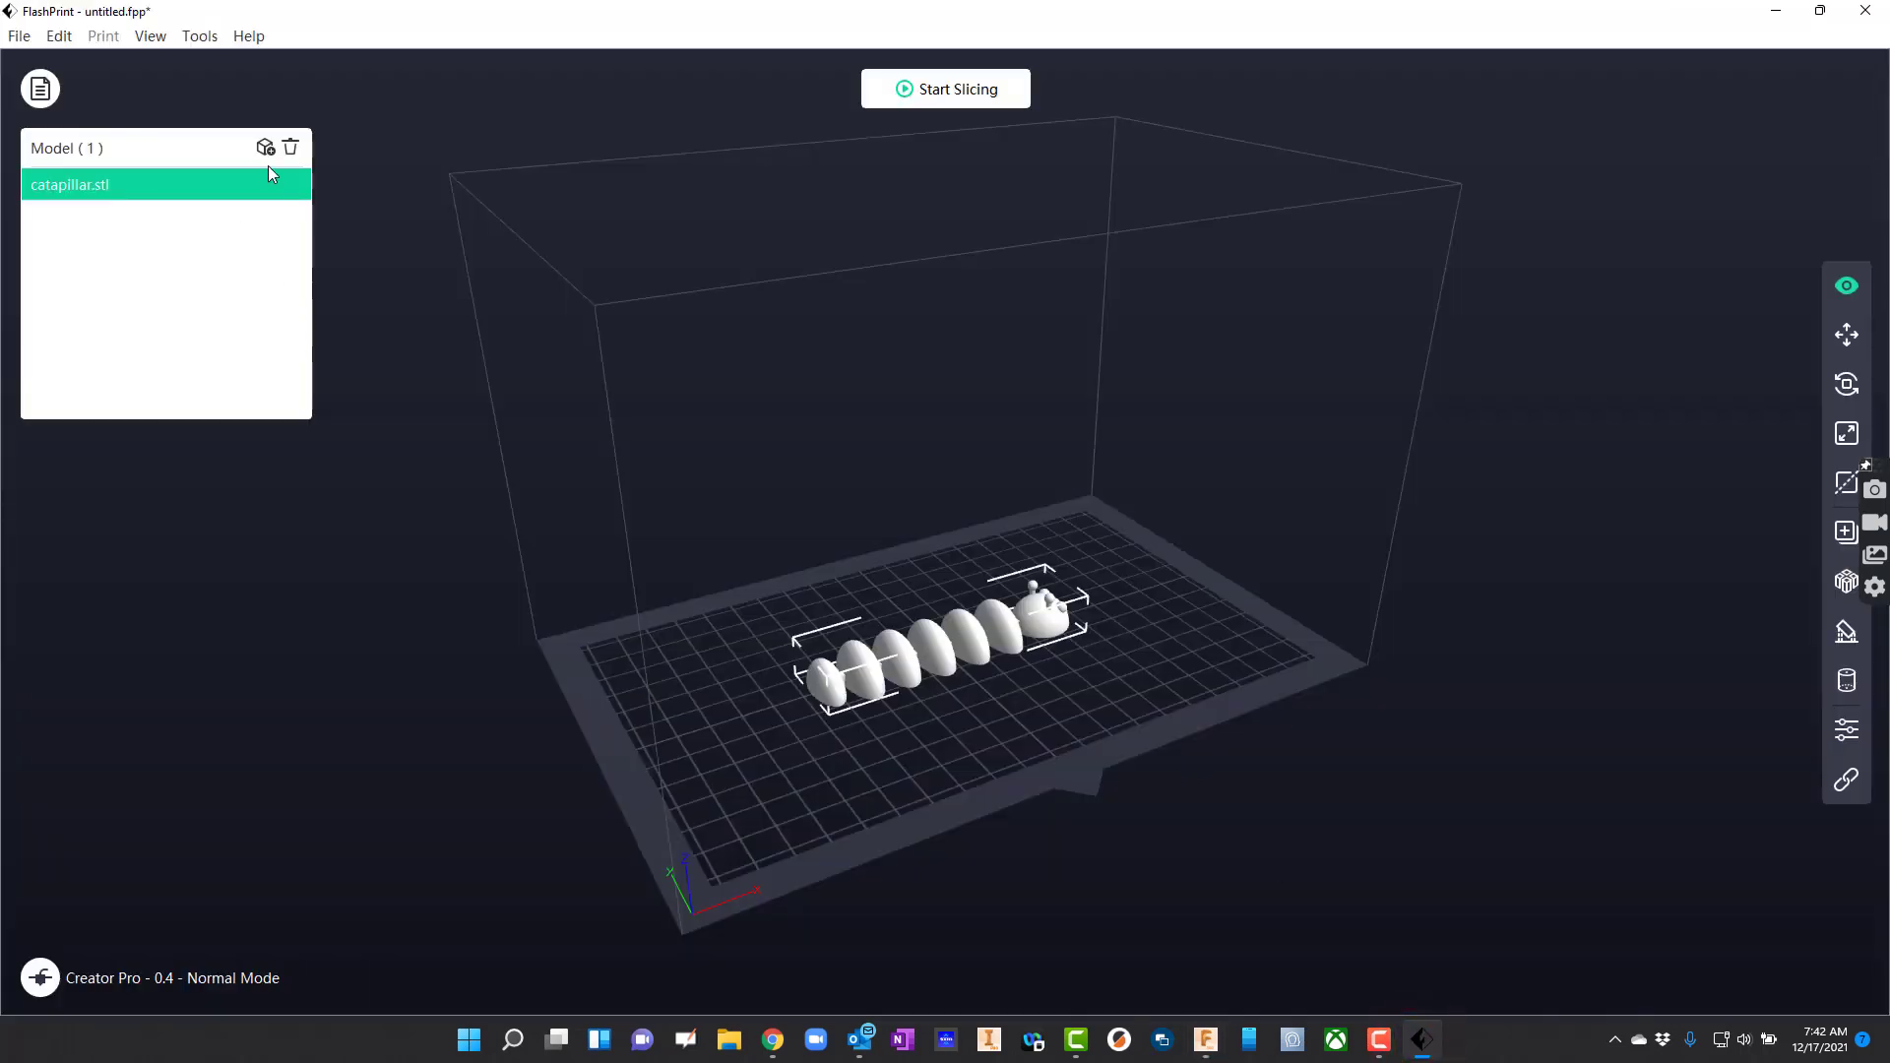
pyautogui.click(291, 147)
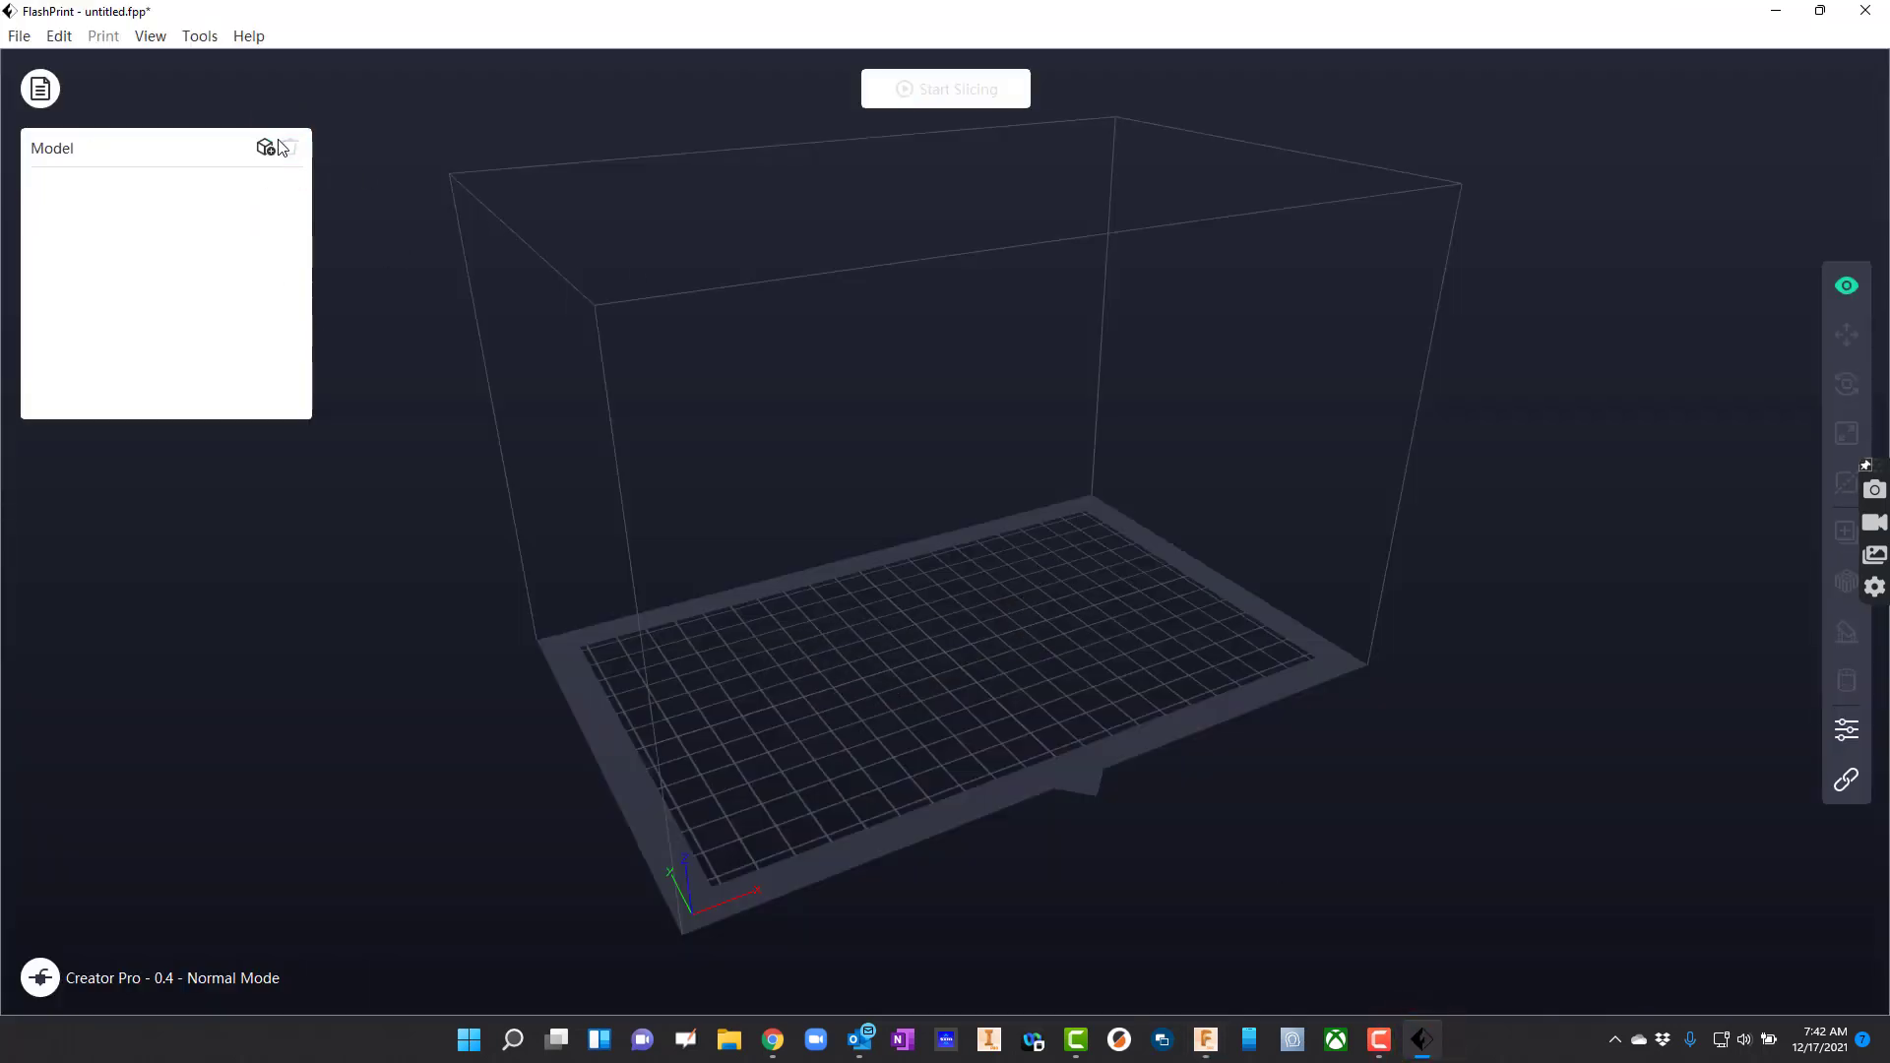
pyautogui.click(98, 139)
pyautogui.click(39, 89)
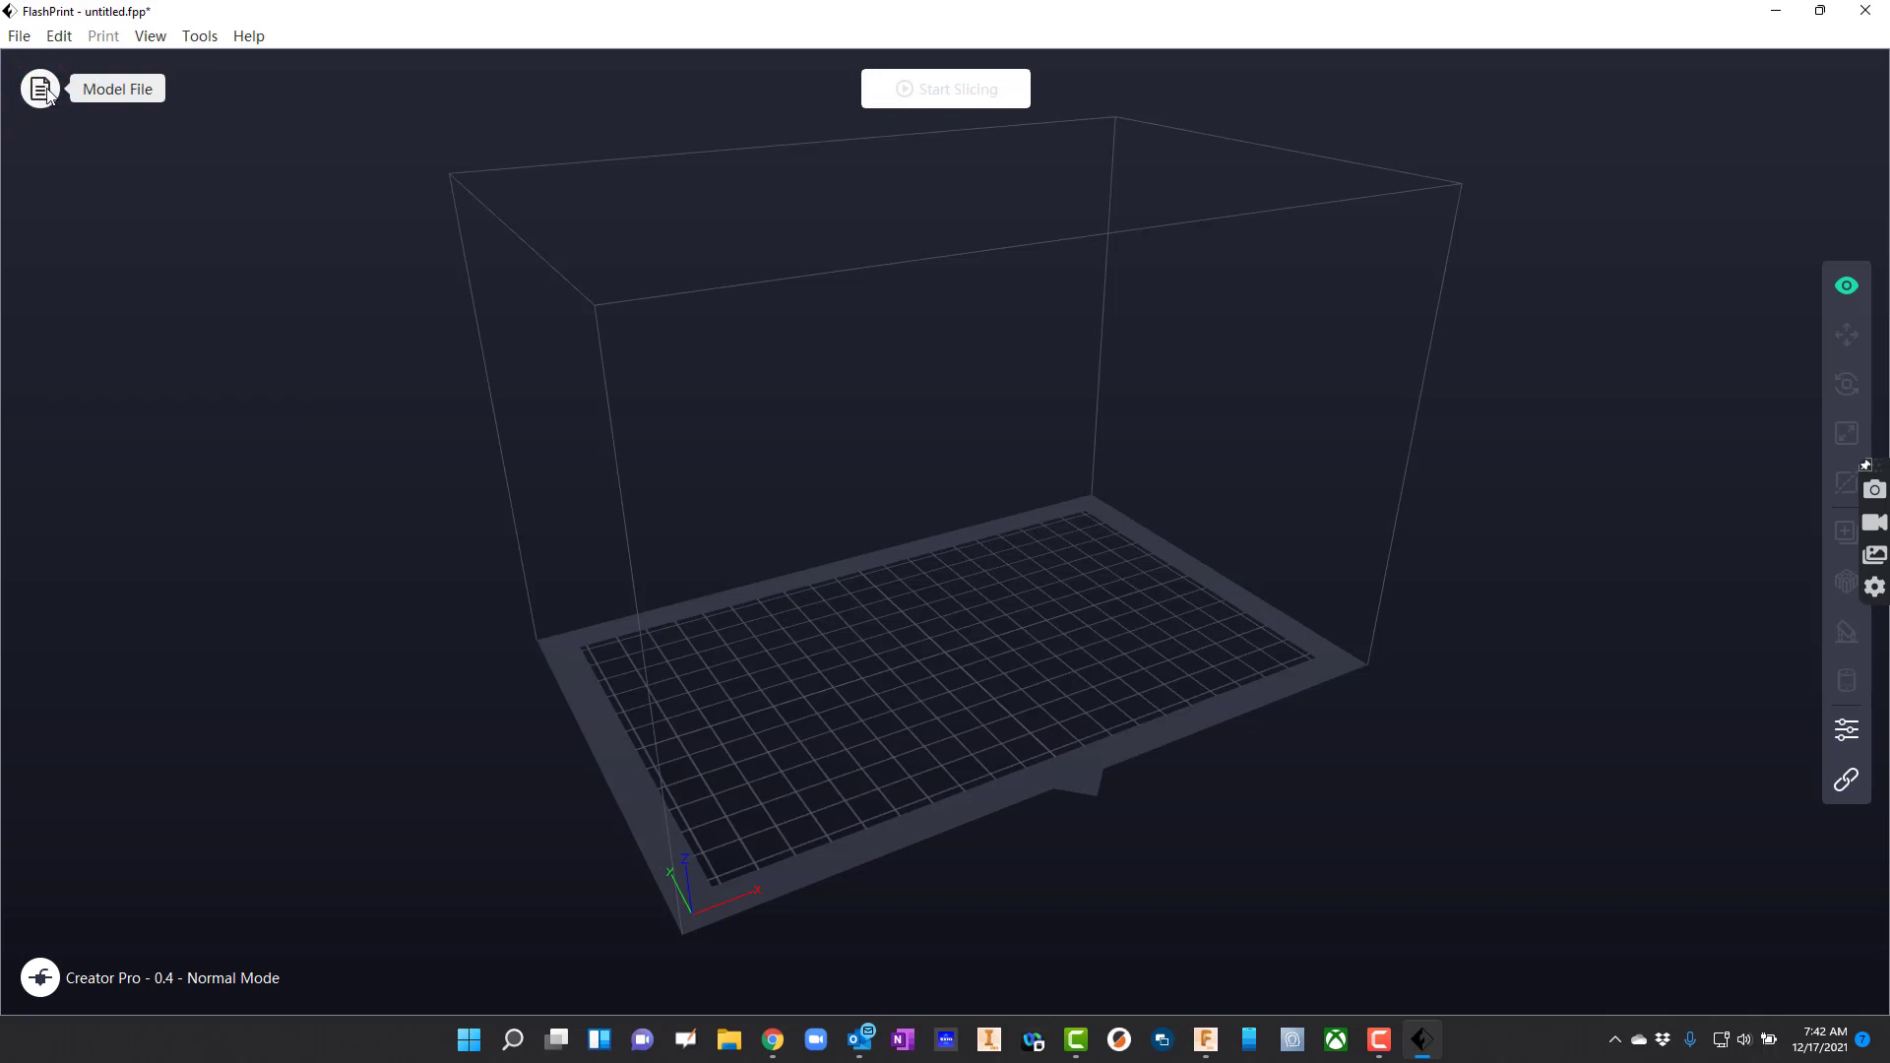
pyautogui.click(41, 91)
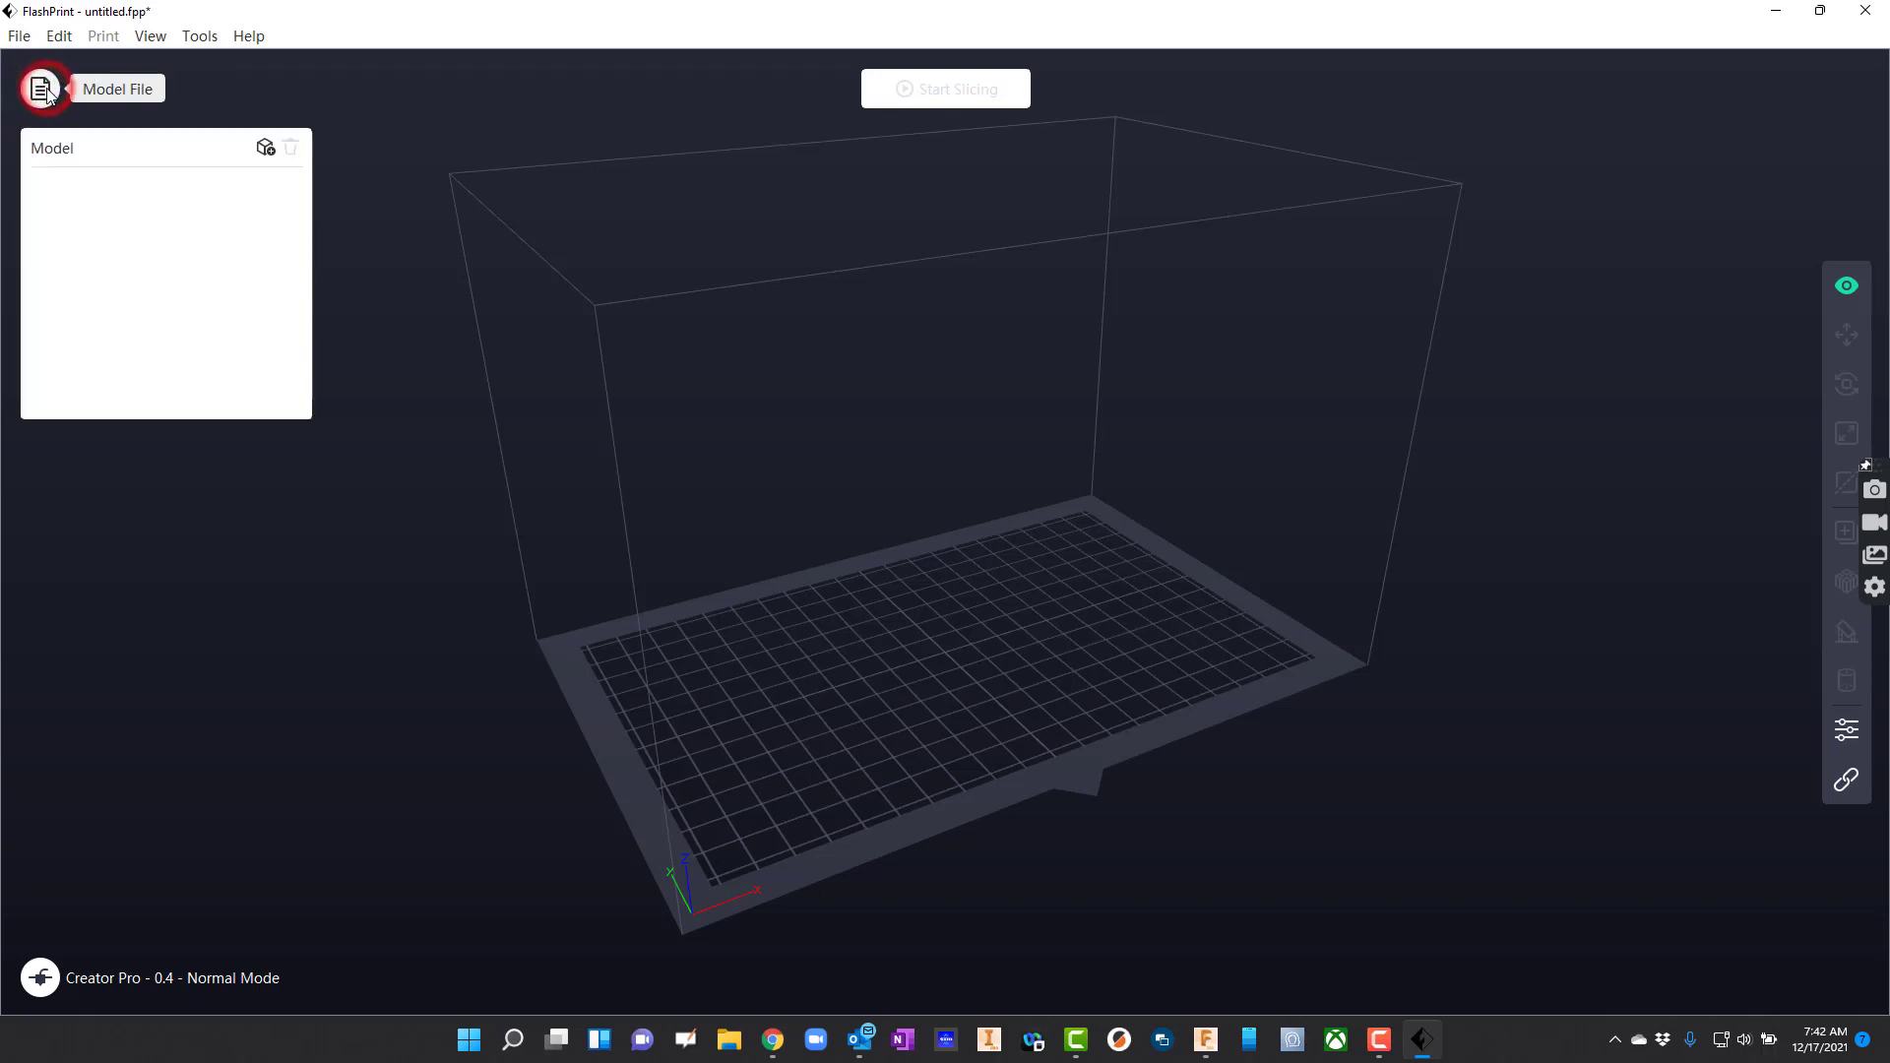
pyautogui.click(267, 148)
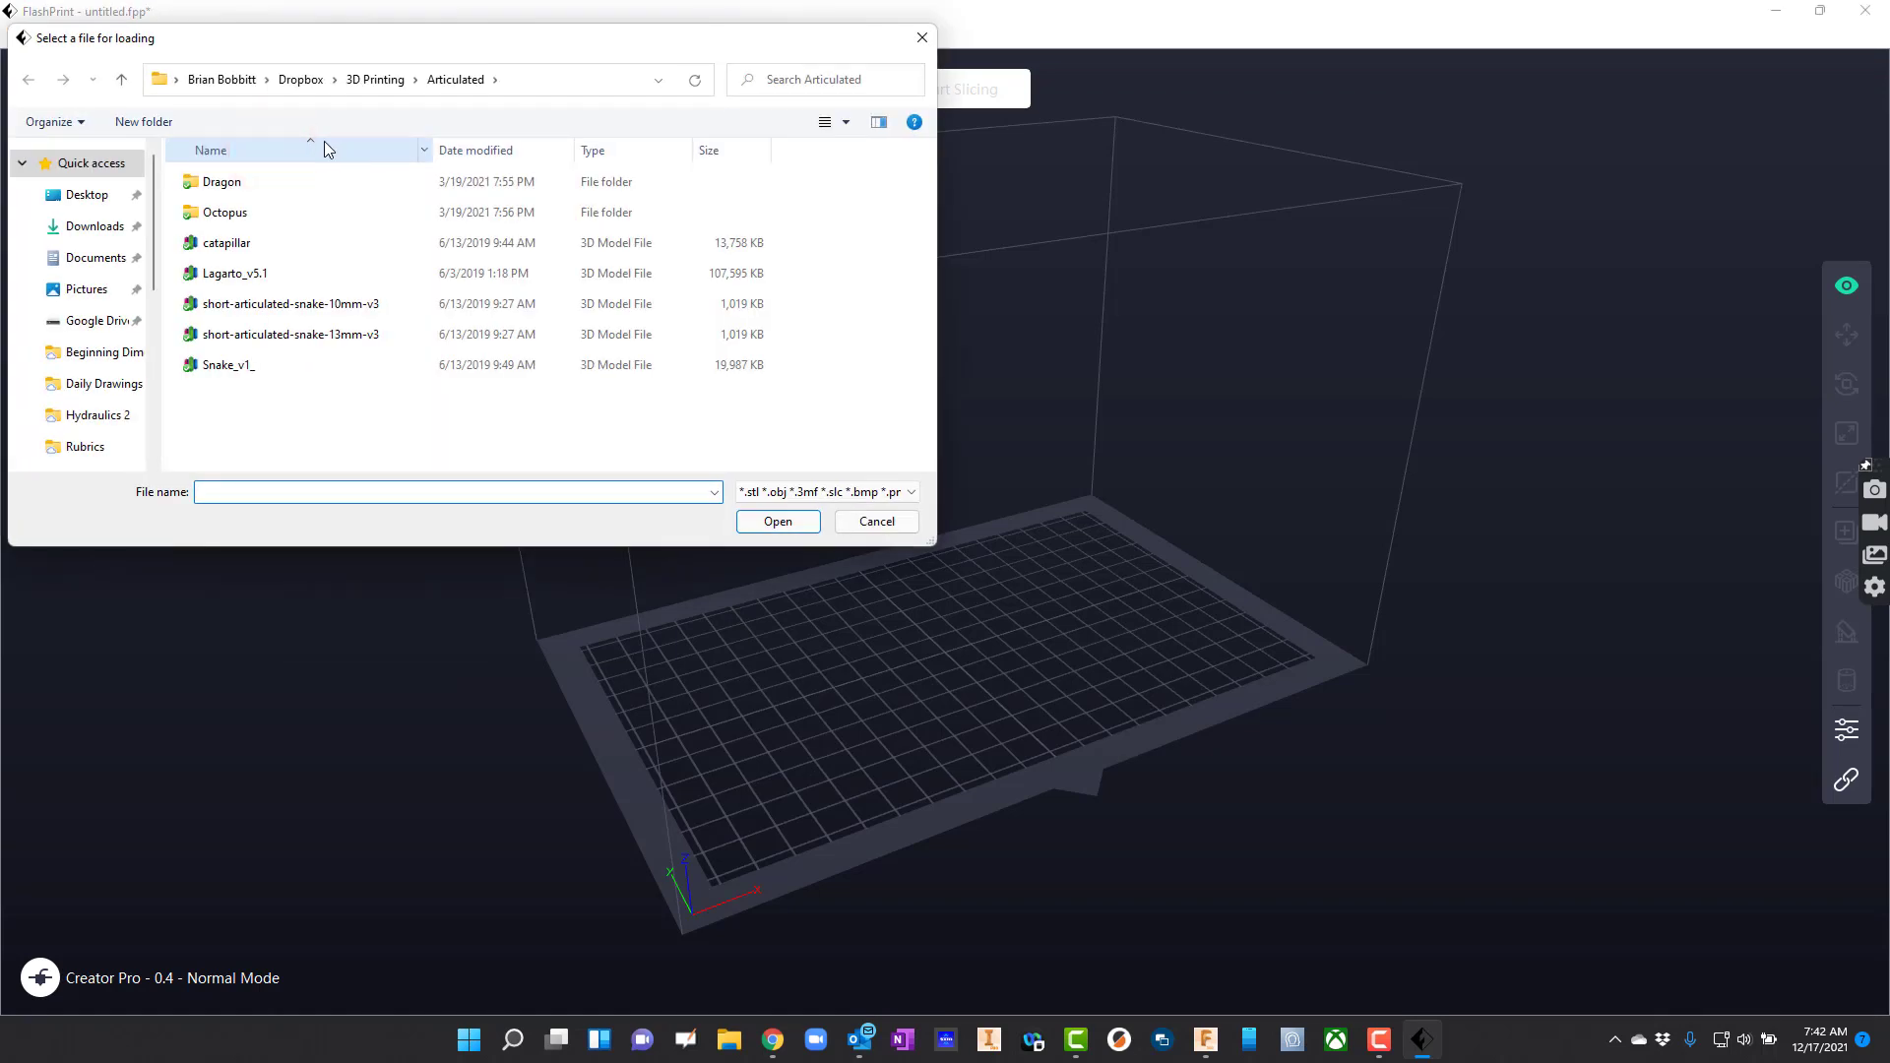
pyautogui.click(87, 194)
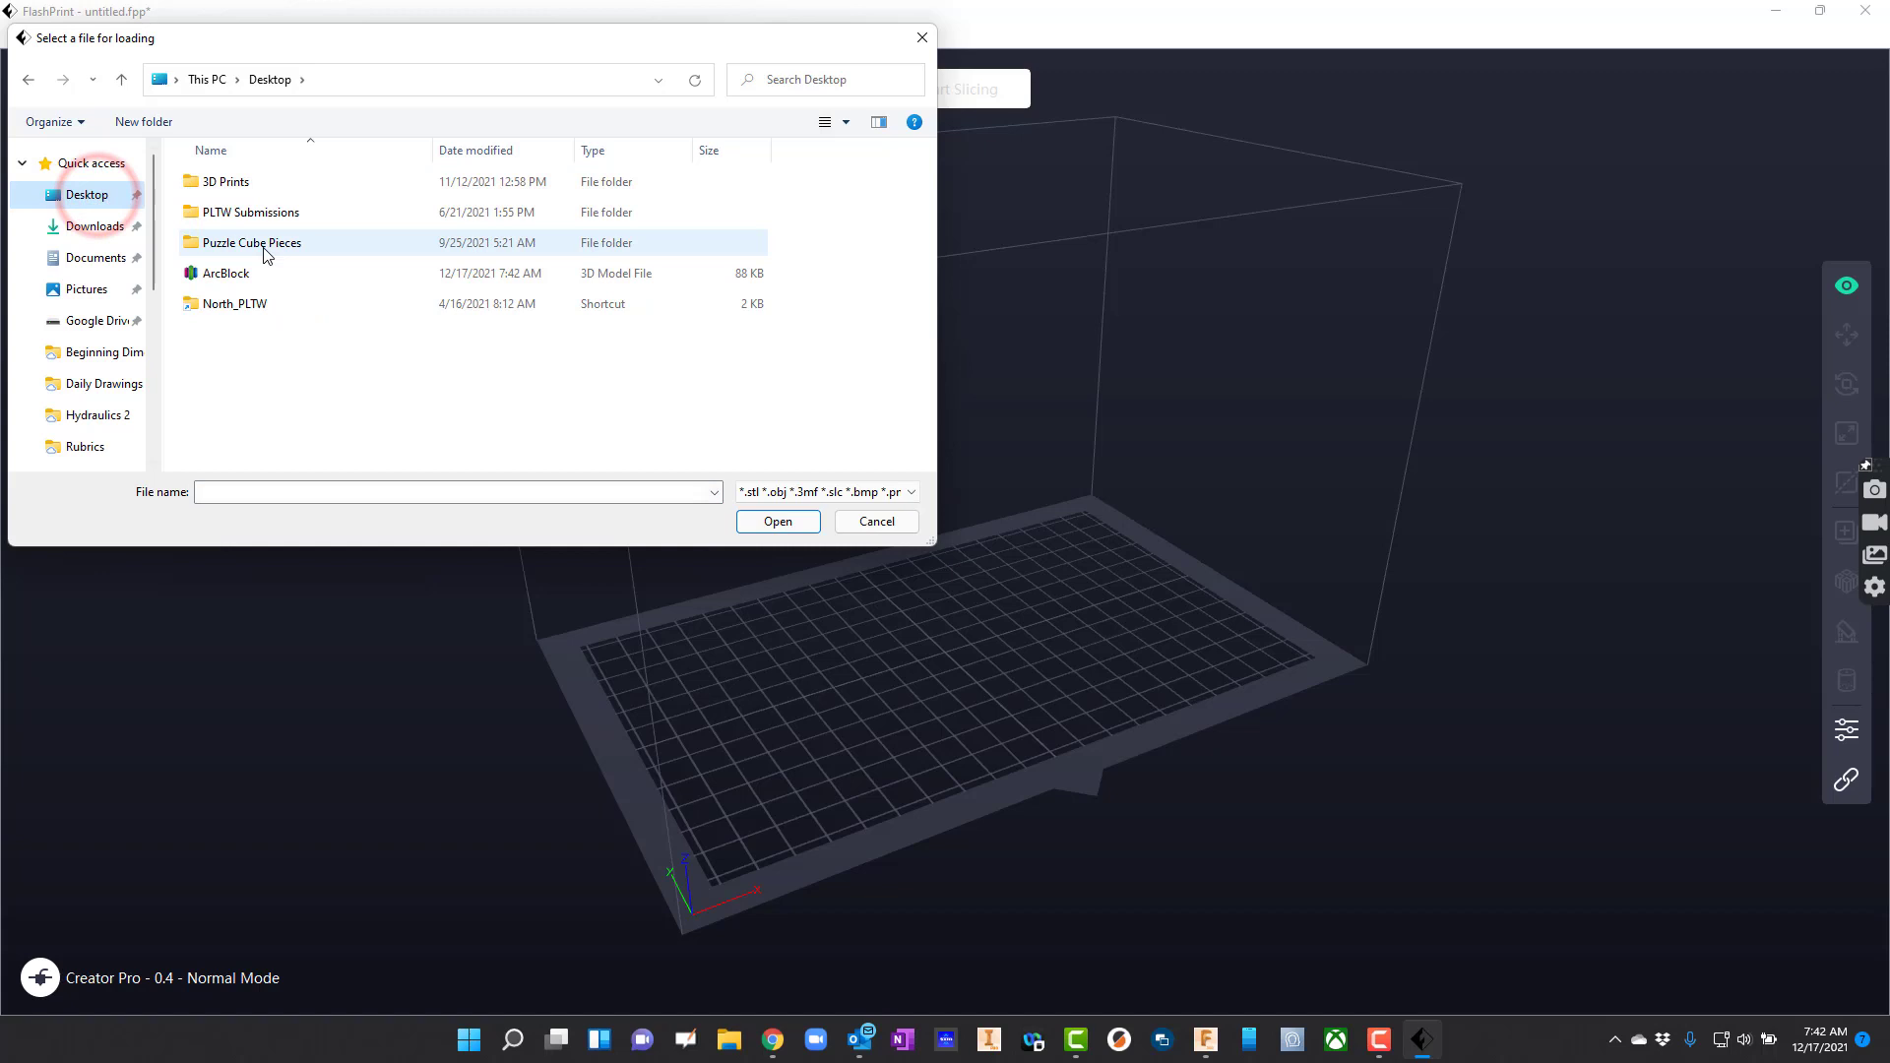
# Load ArcBlock onto the plate and scale it uniformly to 500% (20 × 25 × 20 mm)
pyautogui.doubleClick(229, 275)
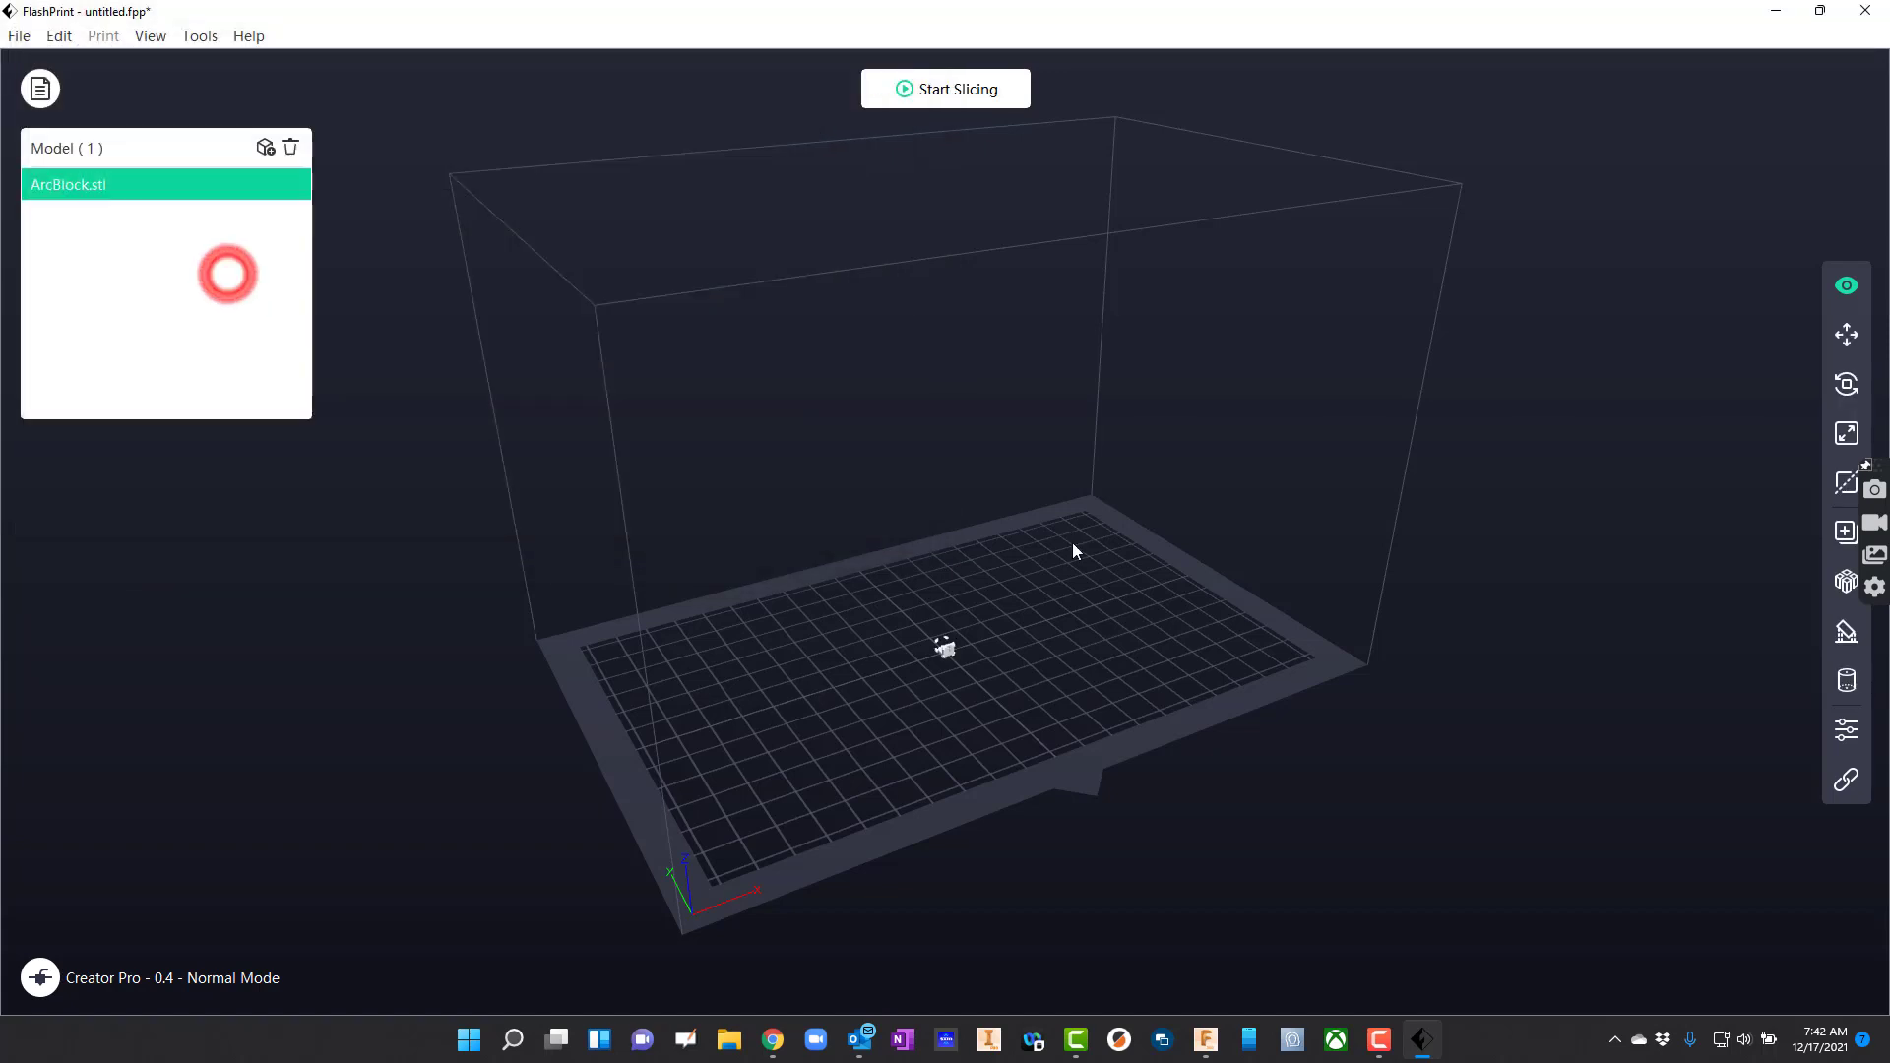
pyautogui.scroll(10, 906, 725)
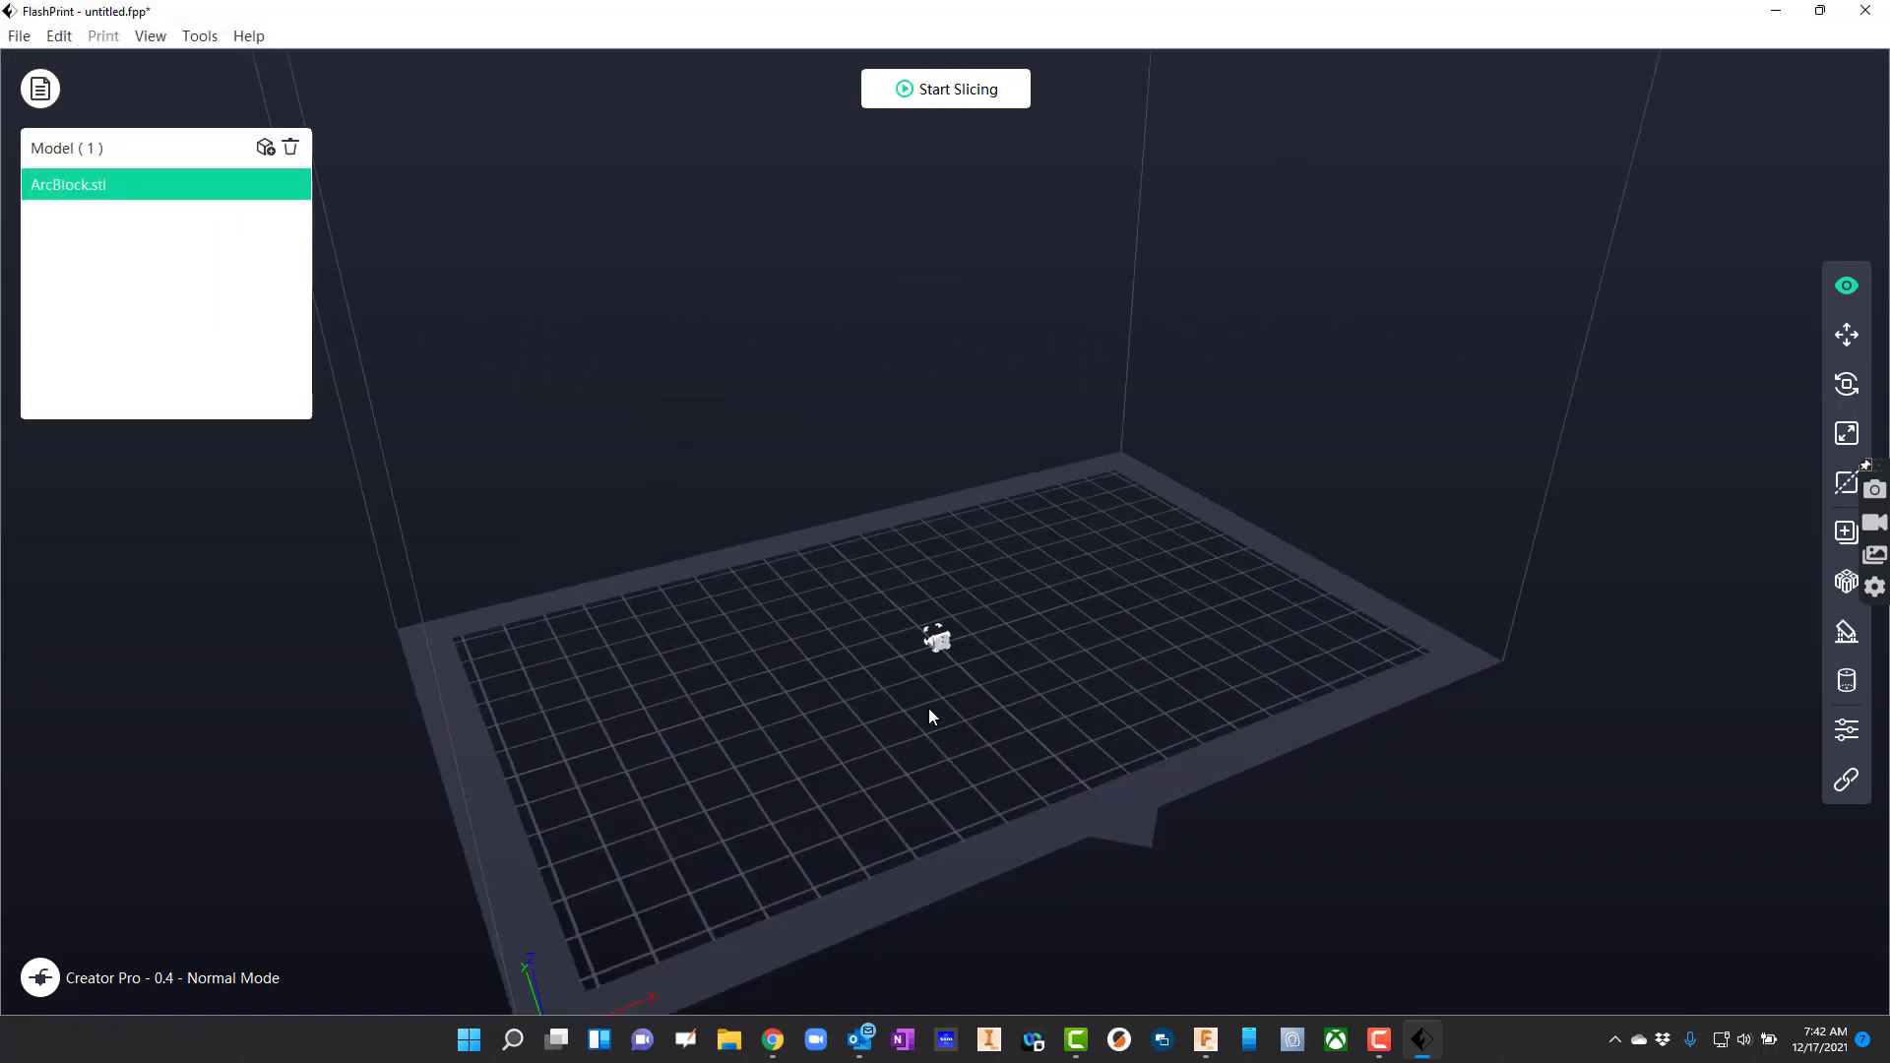
pyautogui.scroll(3, 927, 695)
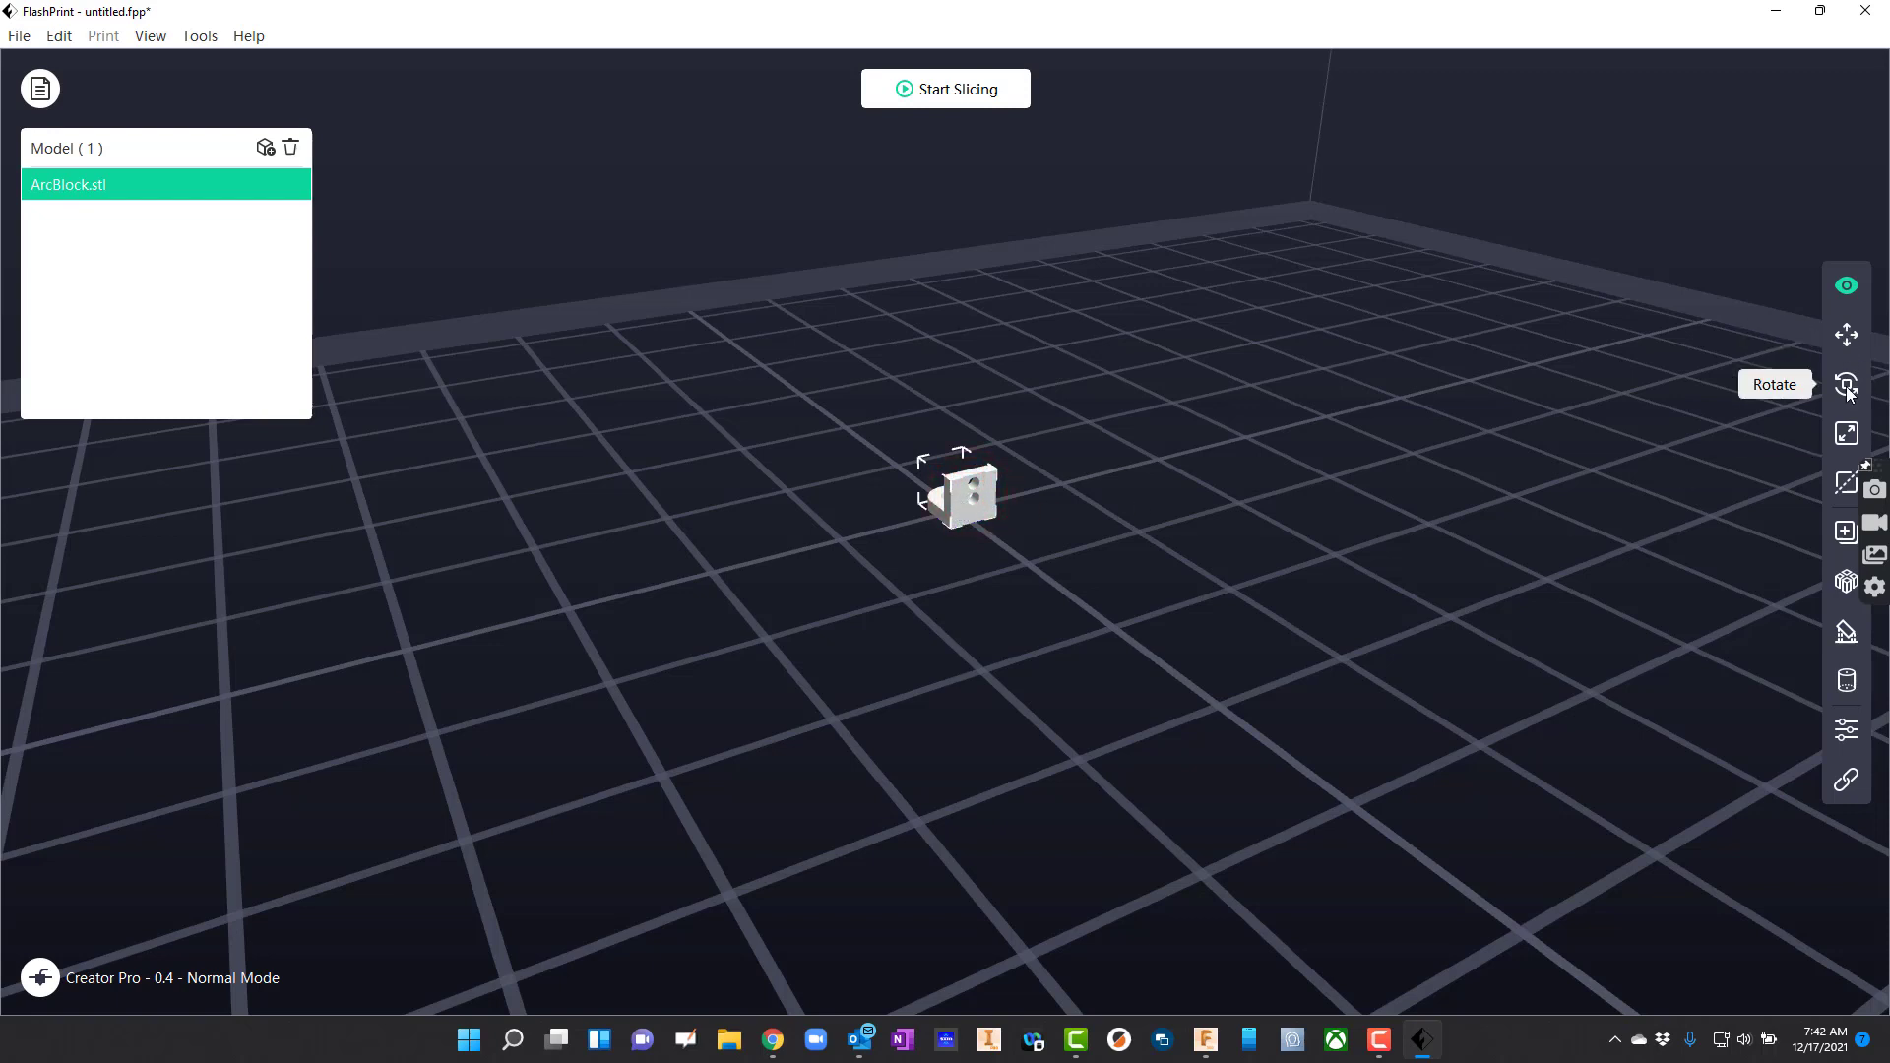
pyautogui.click(1847, 434)
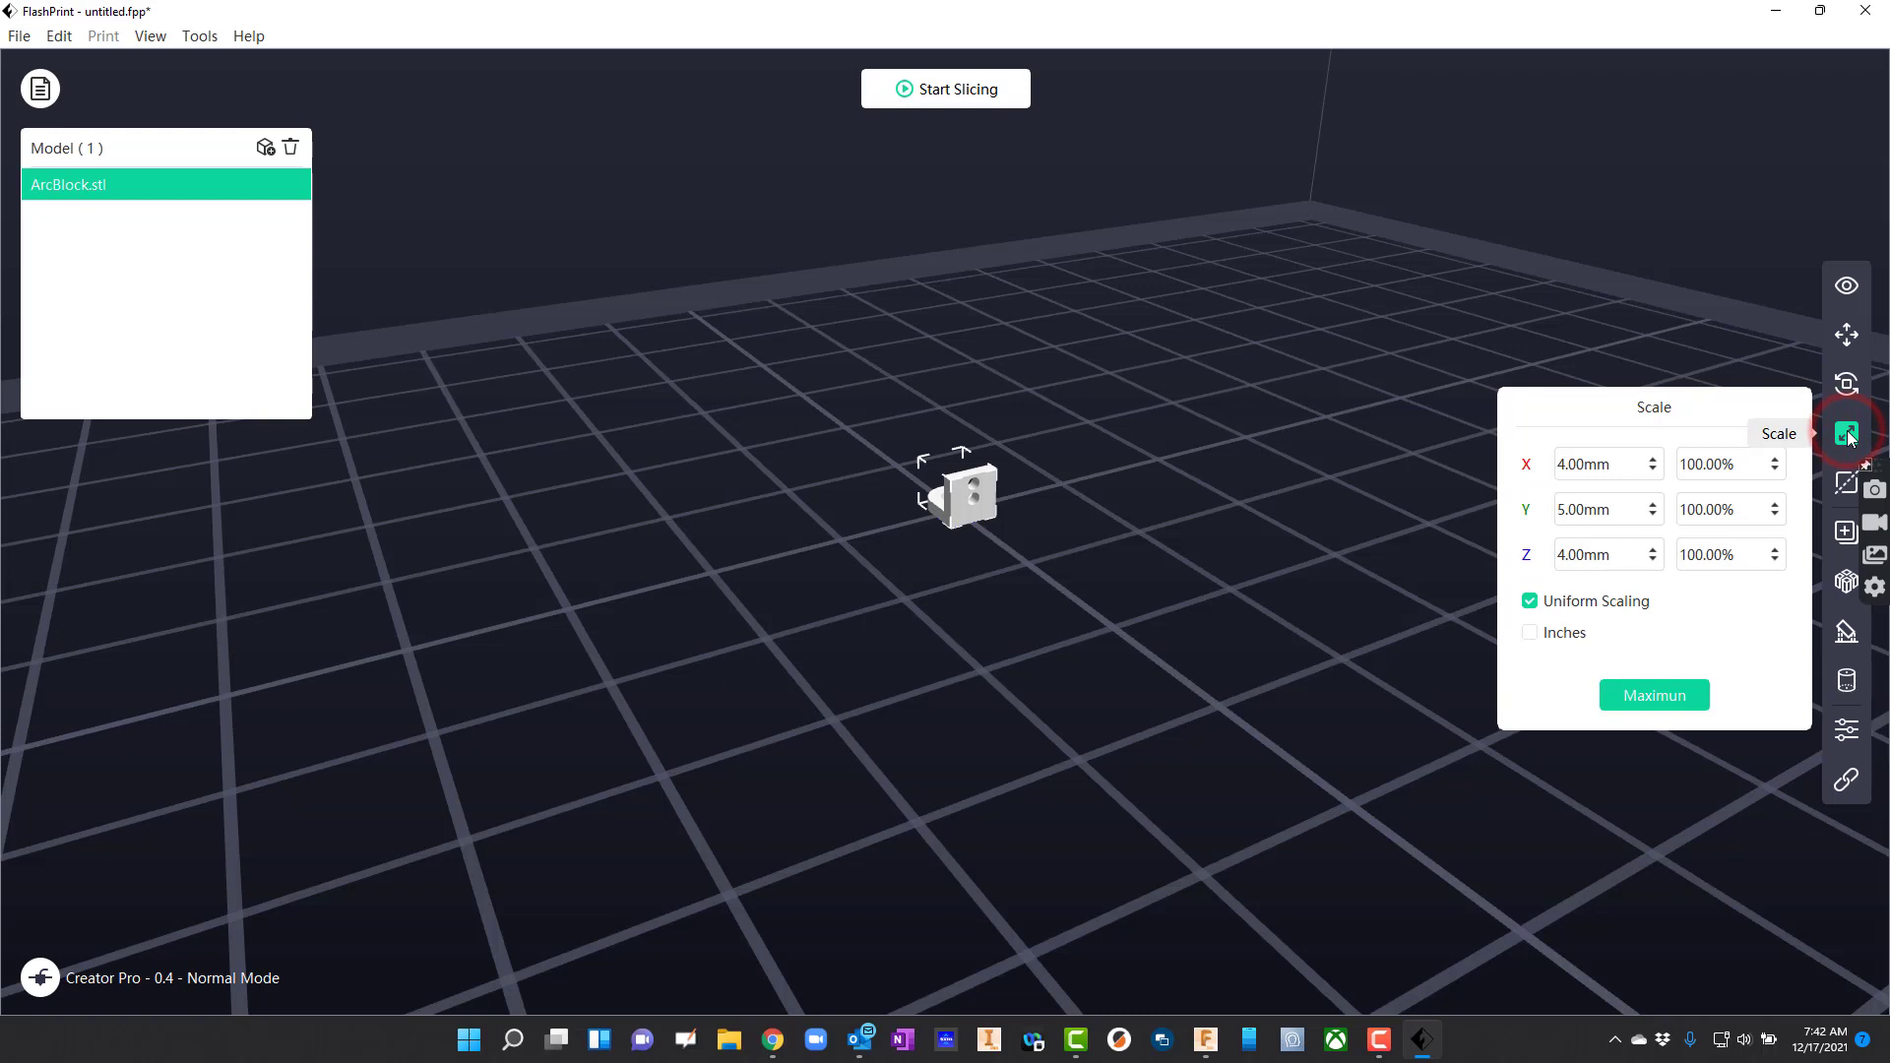
pyautogui.click(1744, 459)
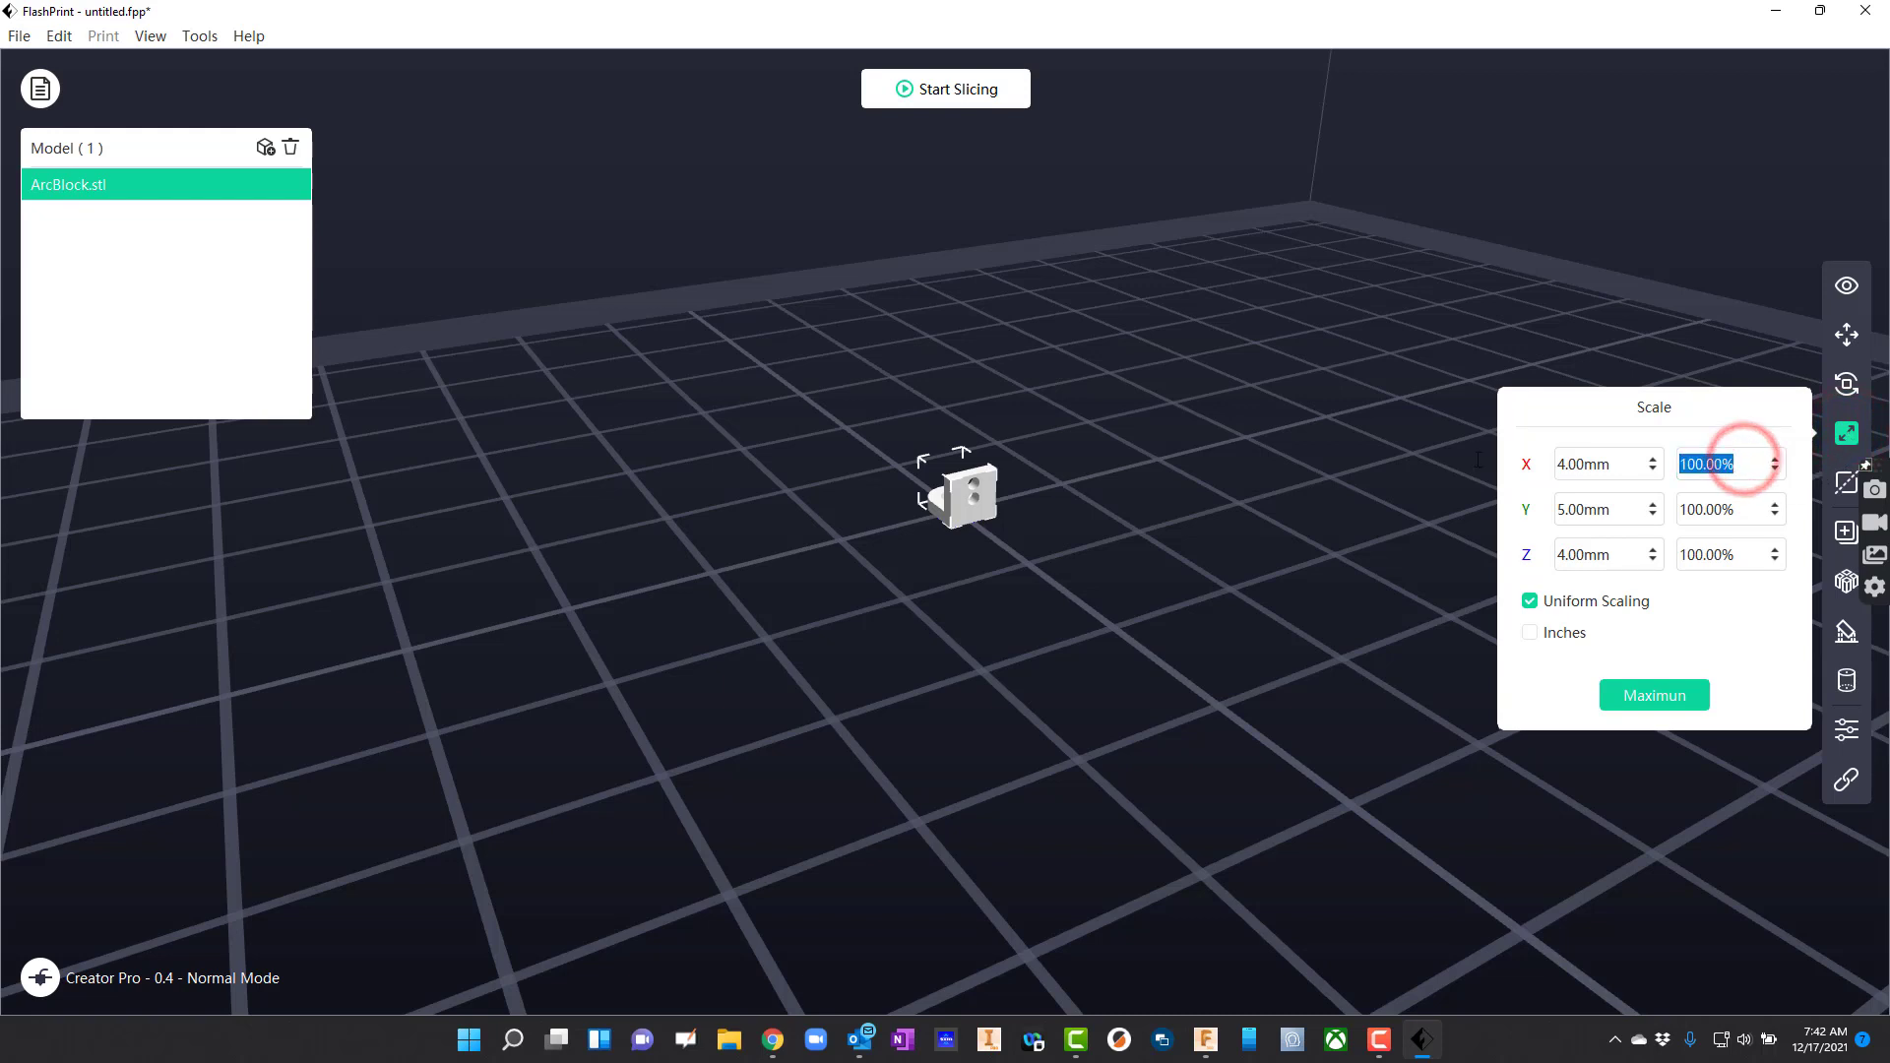
pyautogui.write('50')
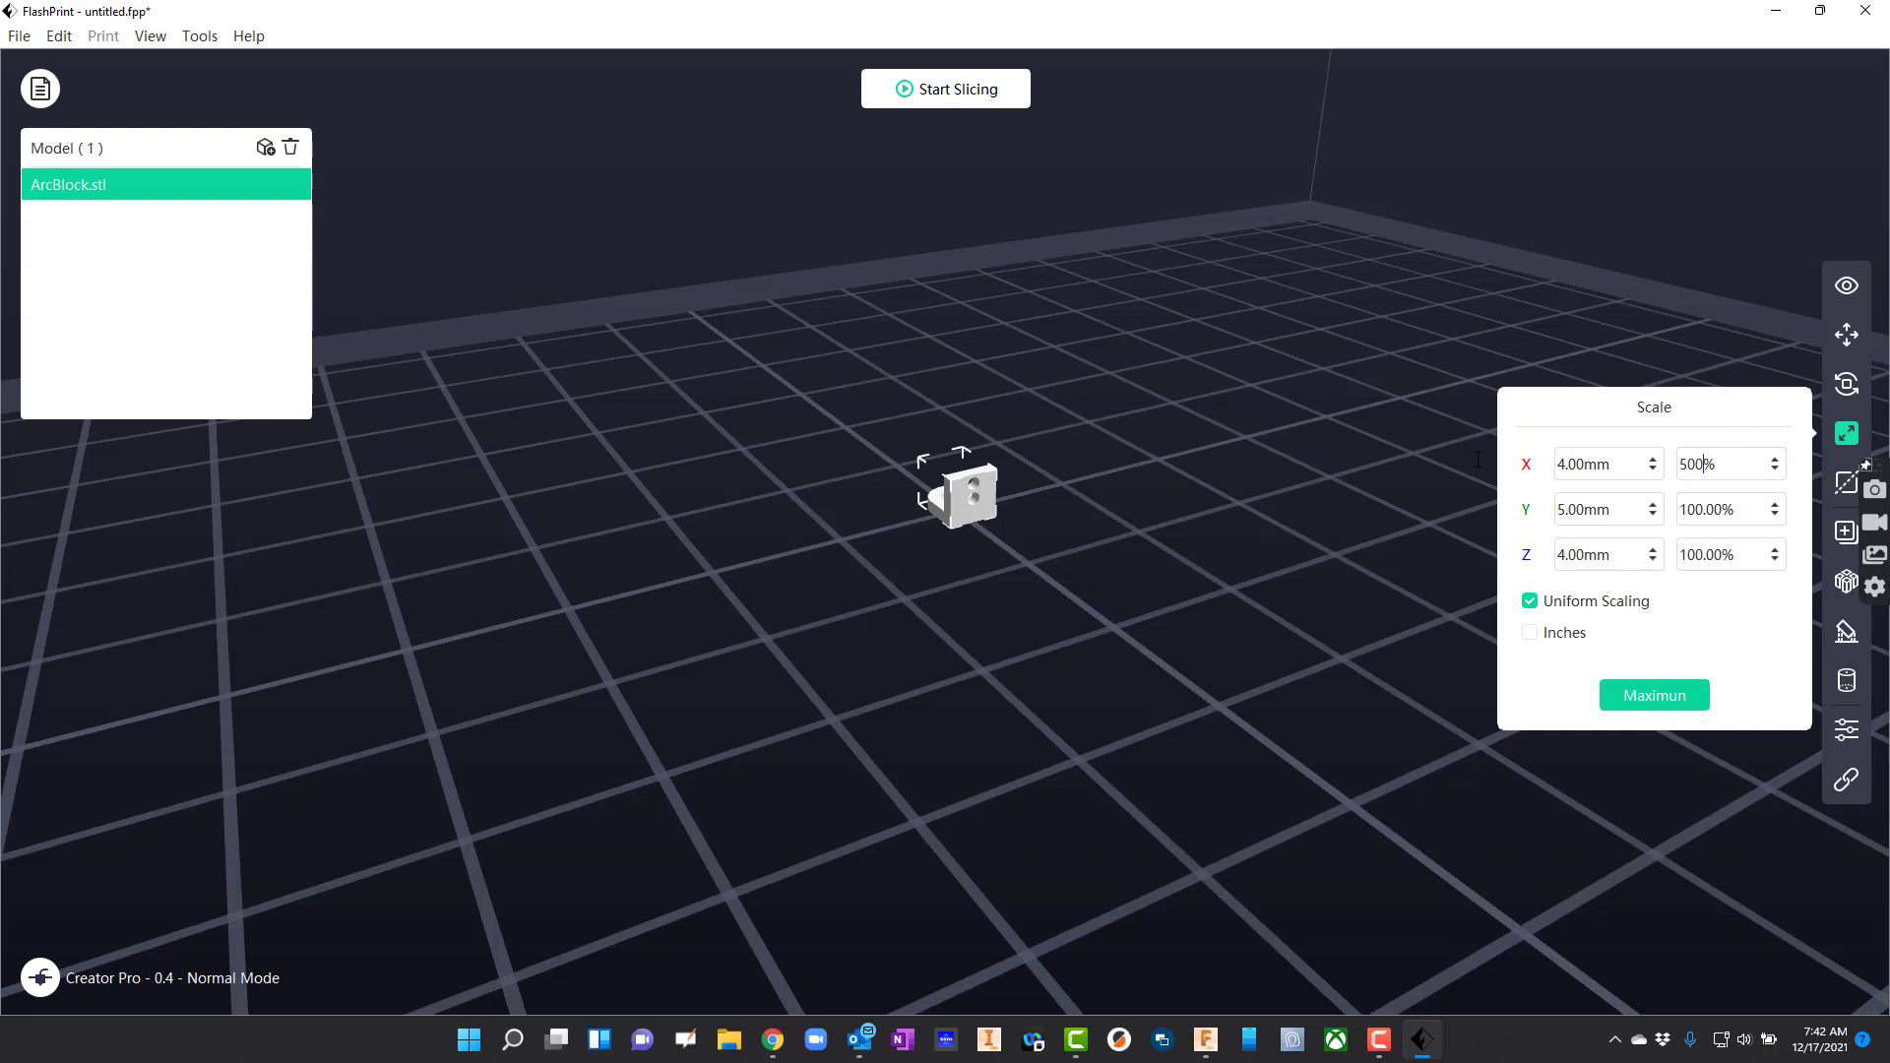
pyautogui.write('0')
pyautogui.press('Tab')
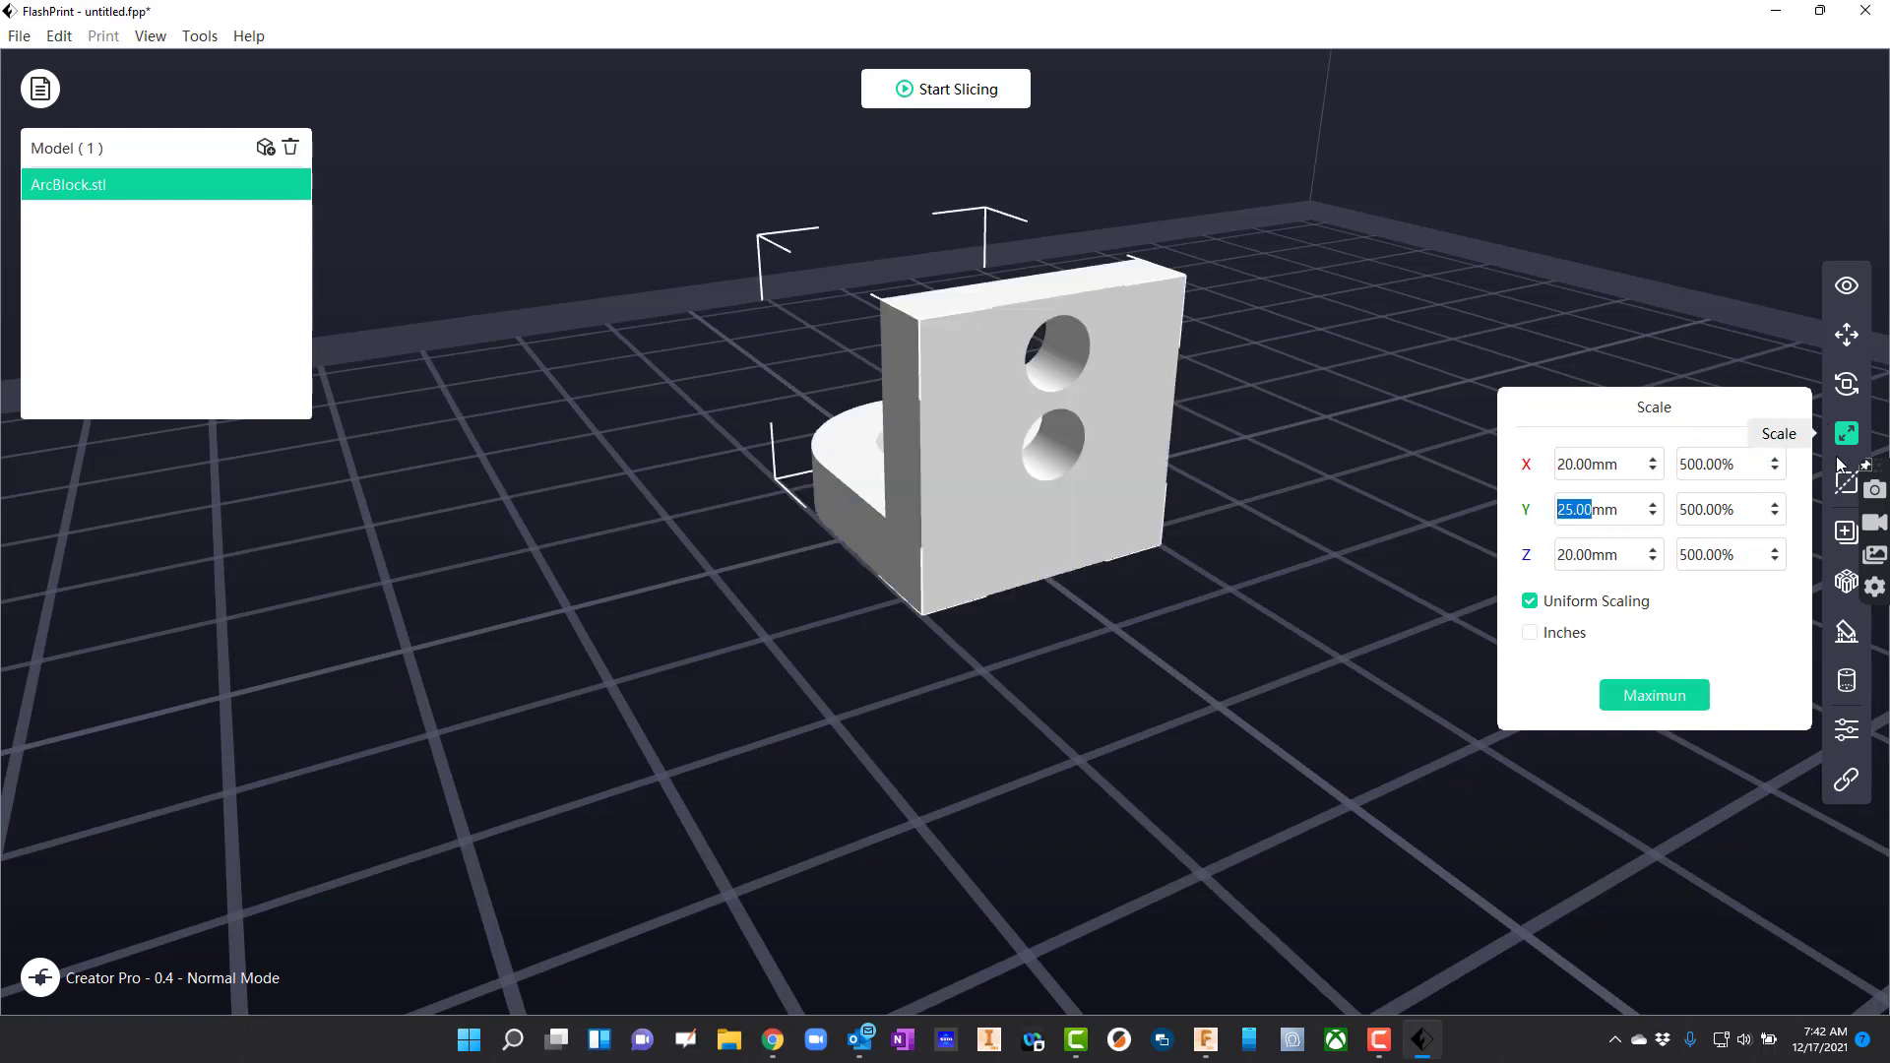
# Duplicate ArcBlock with a count of 3, applying it twice
pyautogui.click(1847, 537)
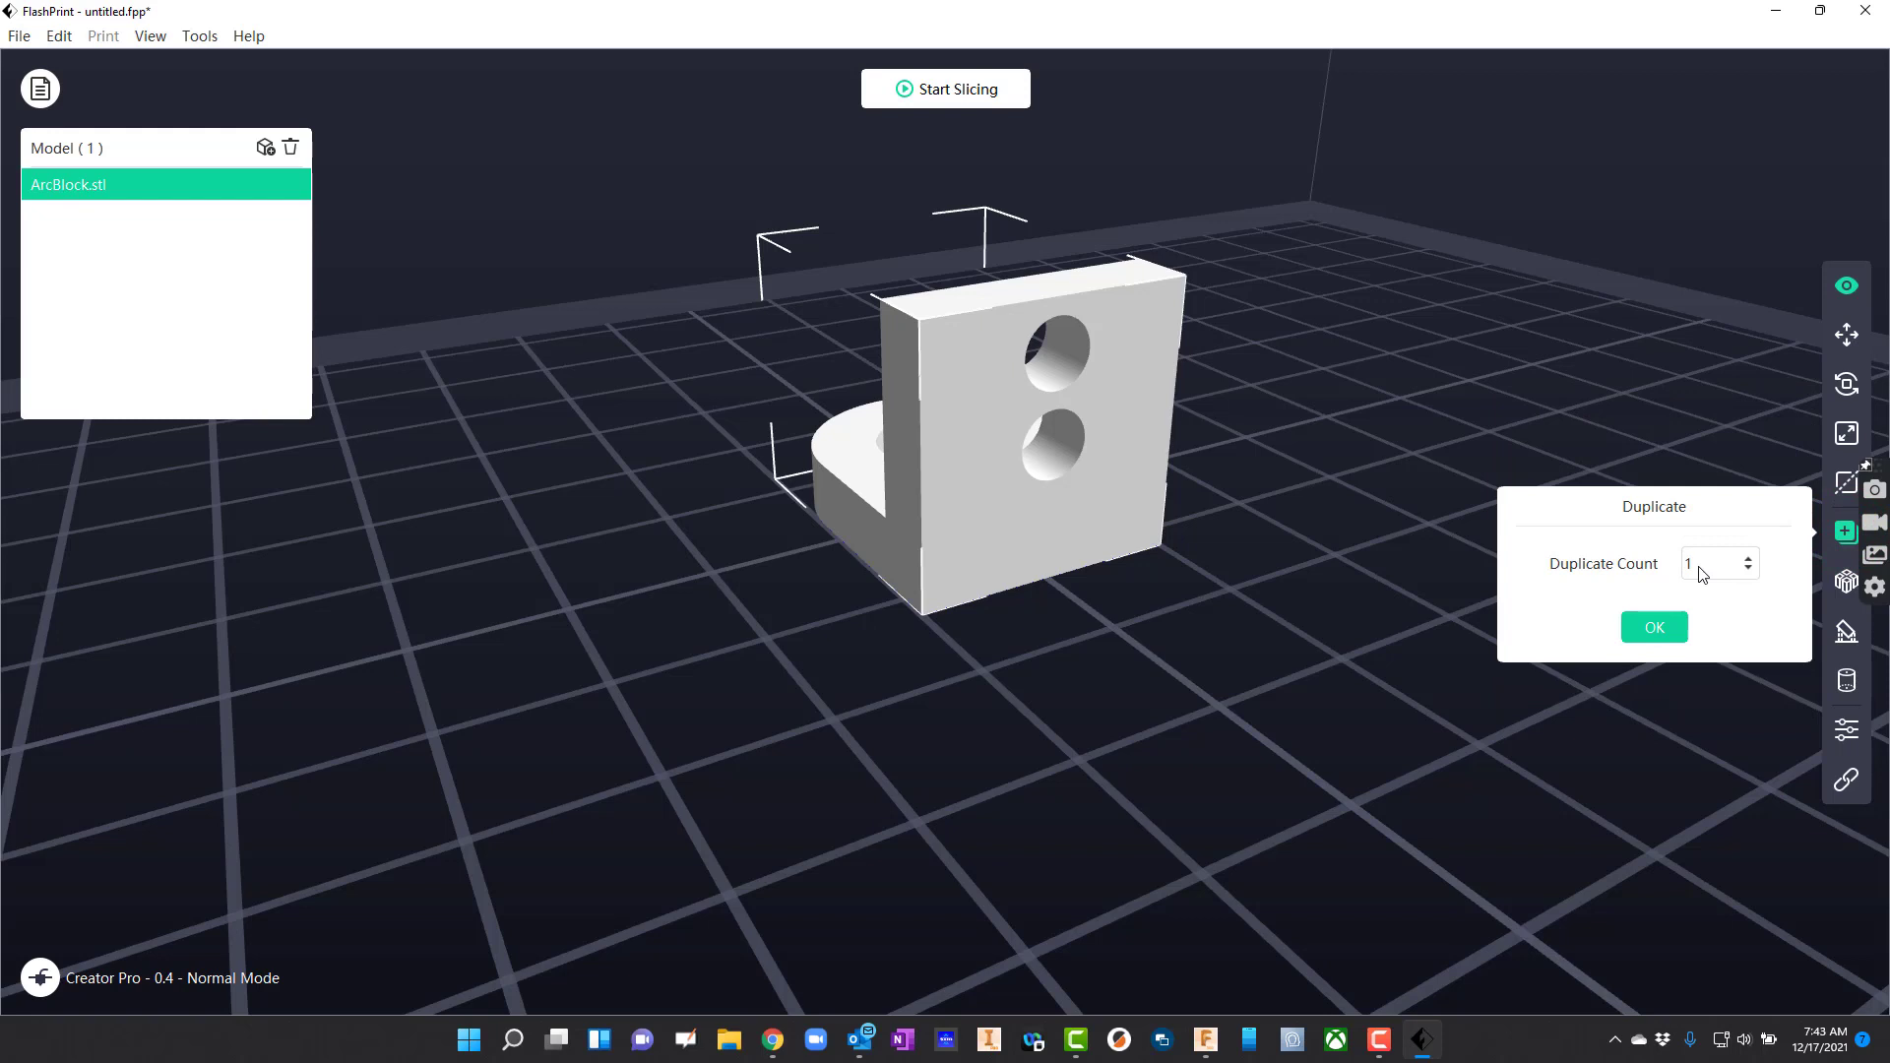
pyautogui.click(1747, 561)
pyautogui.click(1747, 560)
pyautogui.click(1653, 627)
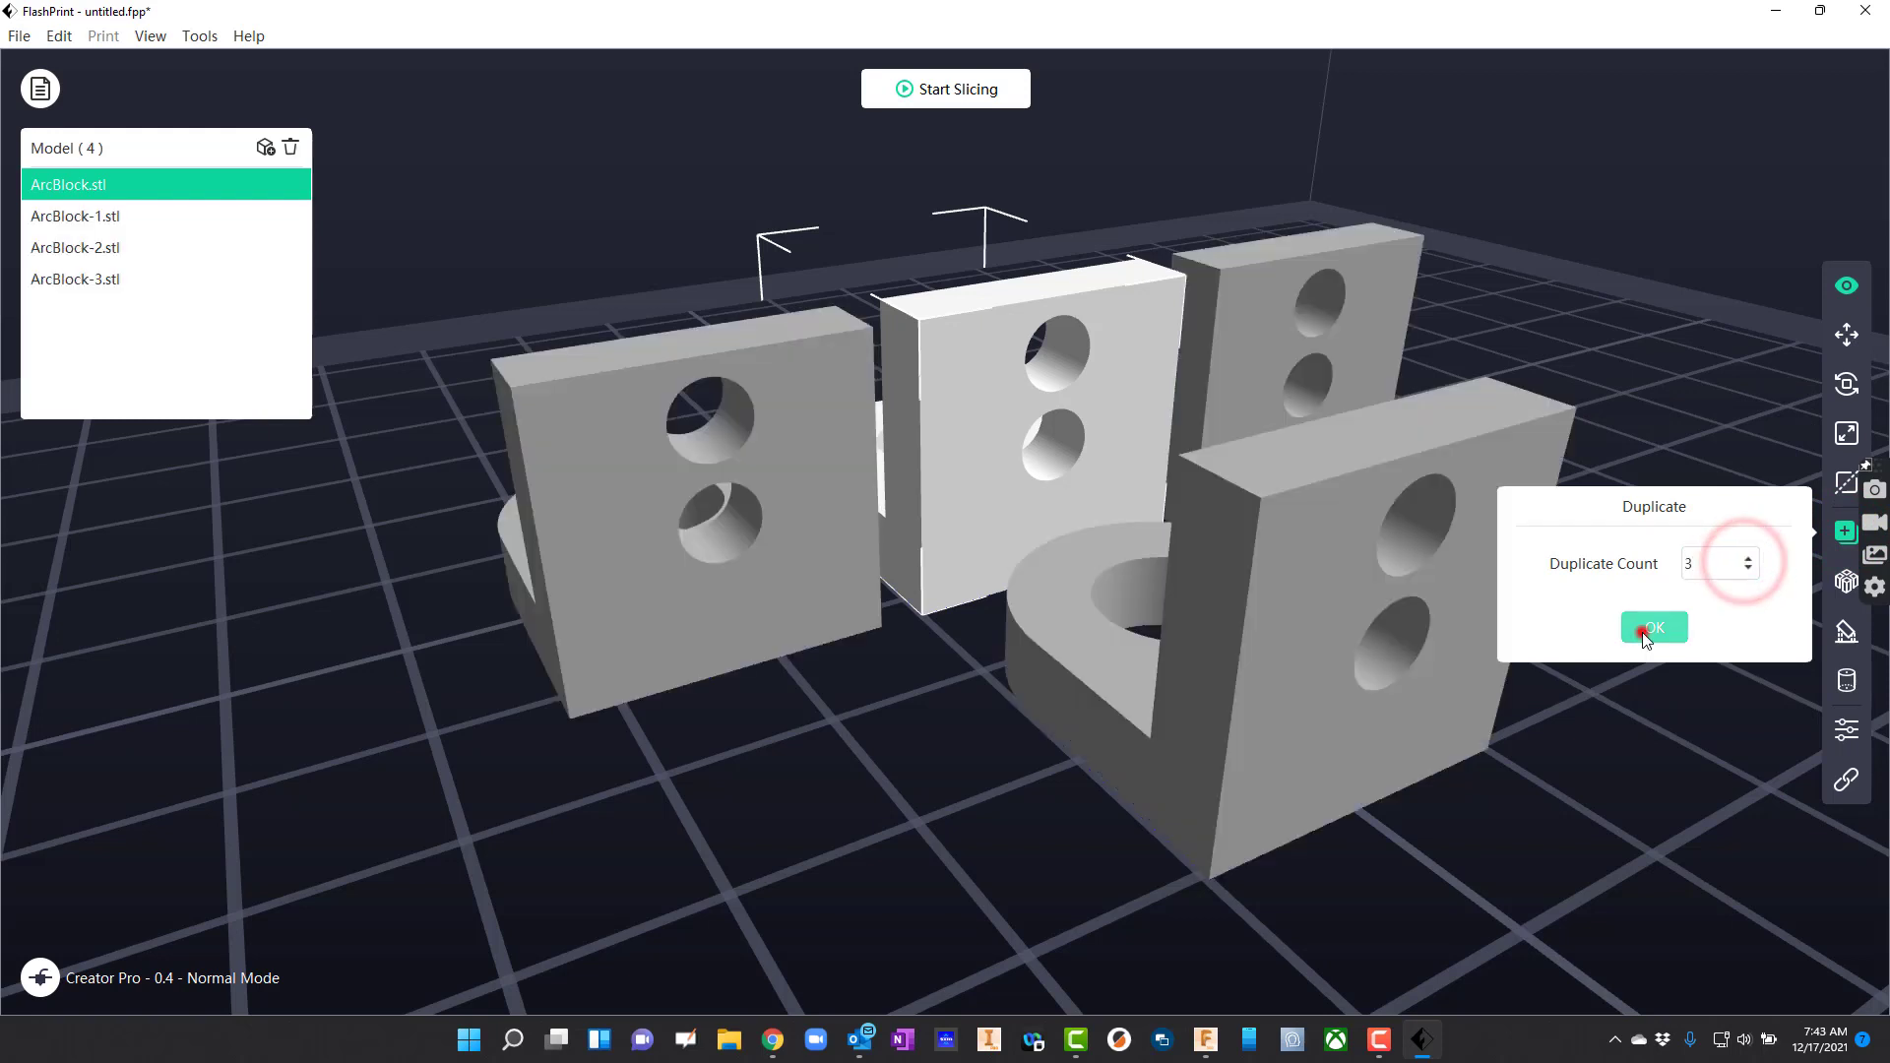
pyautogui.click(1658, 627)
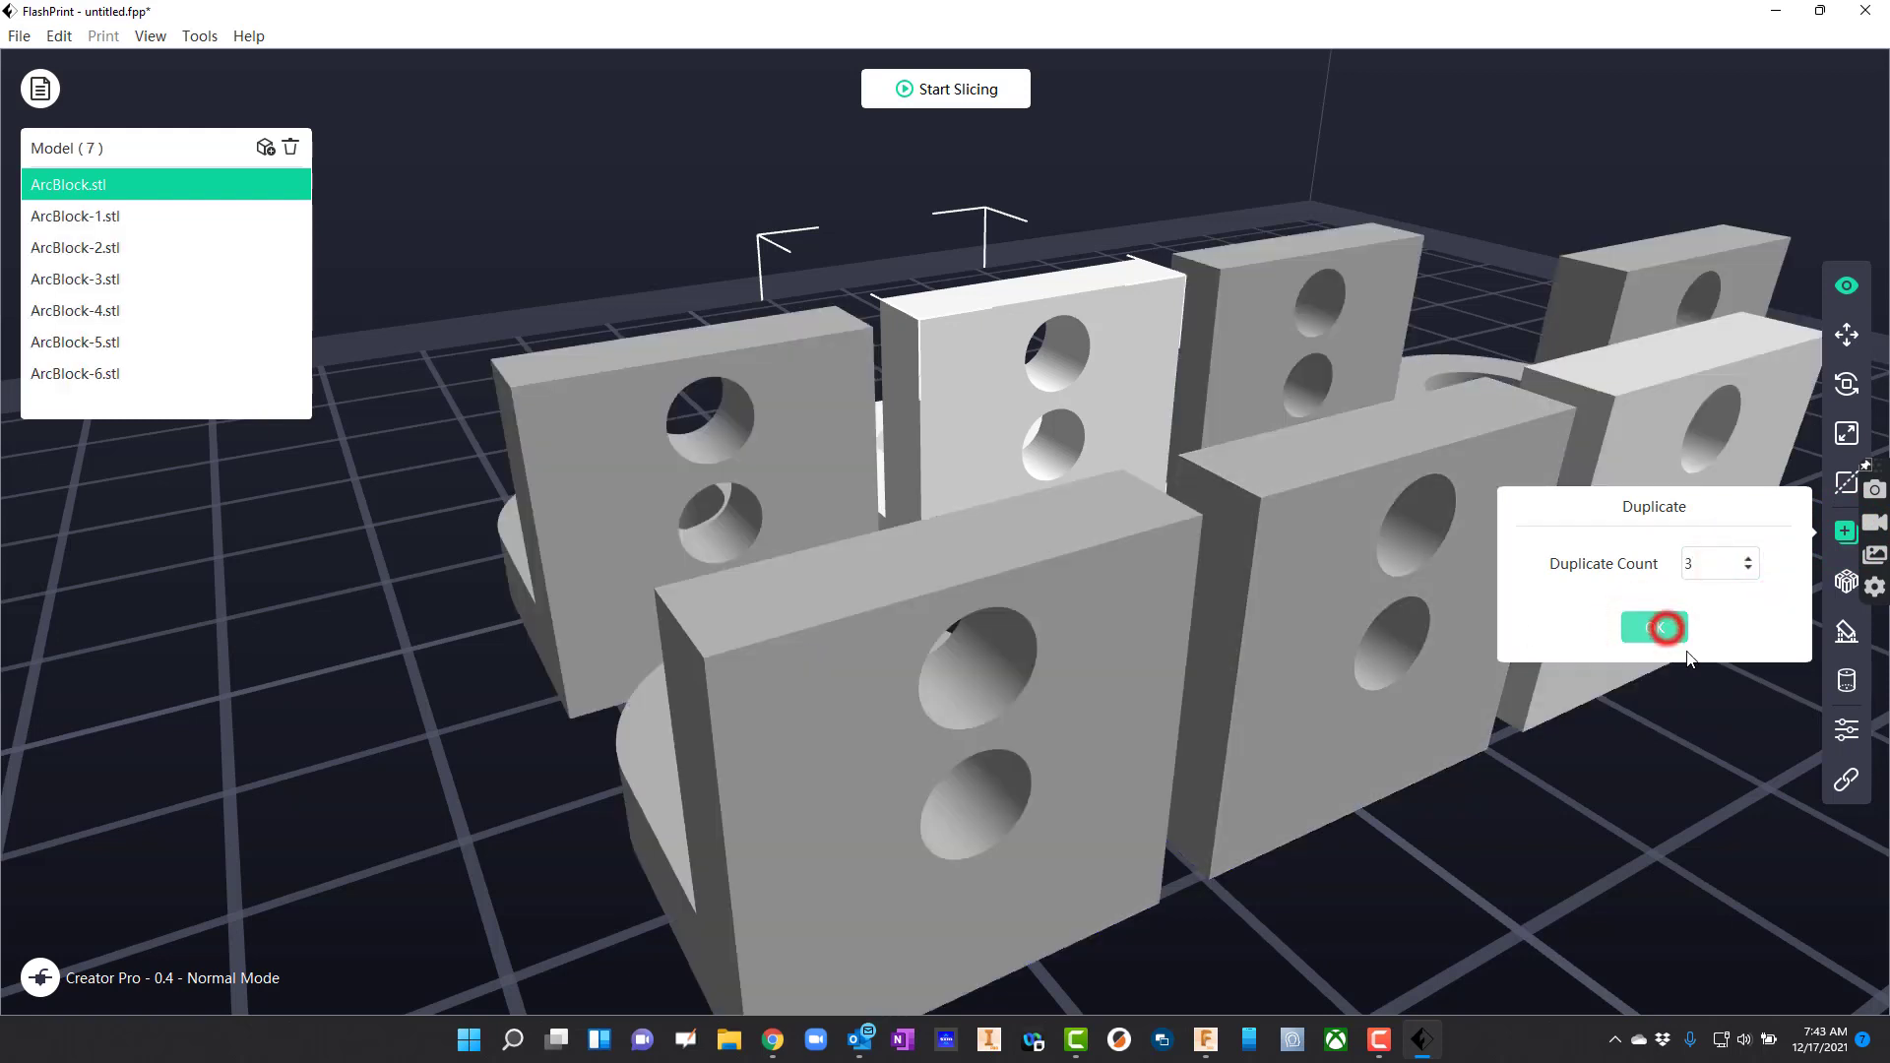
pyautogui.click(1773, 506)
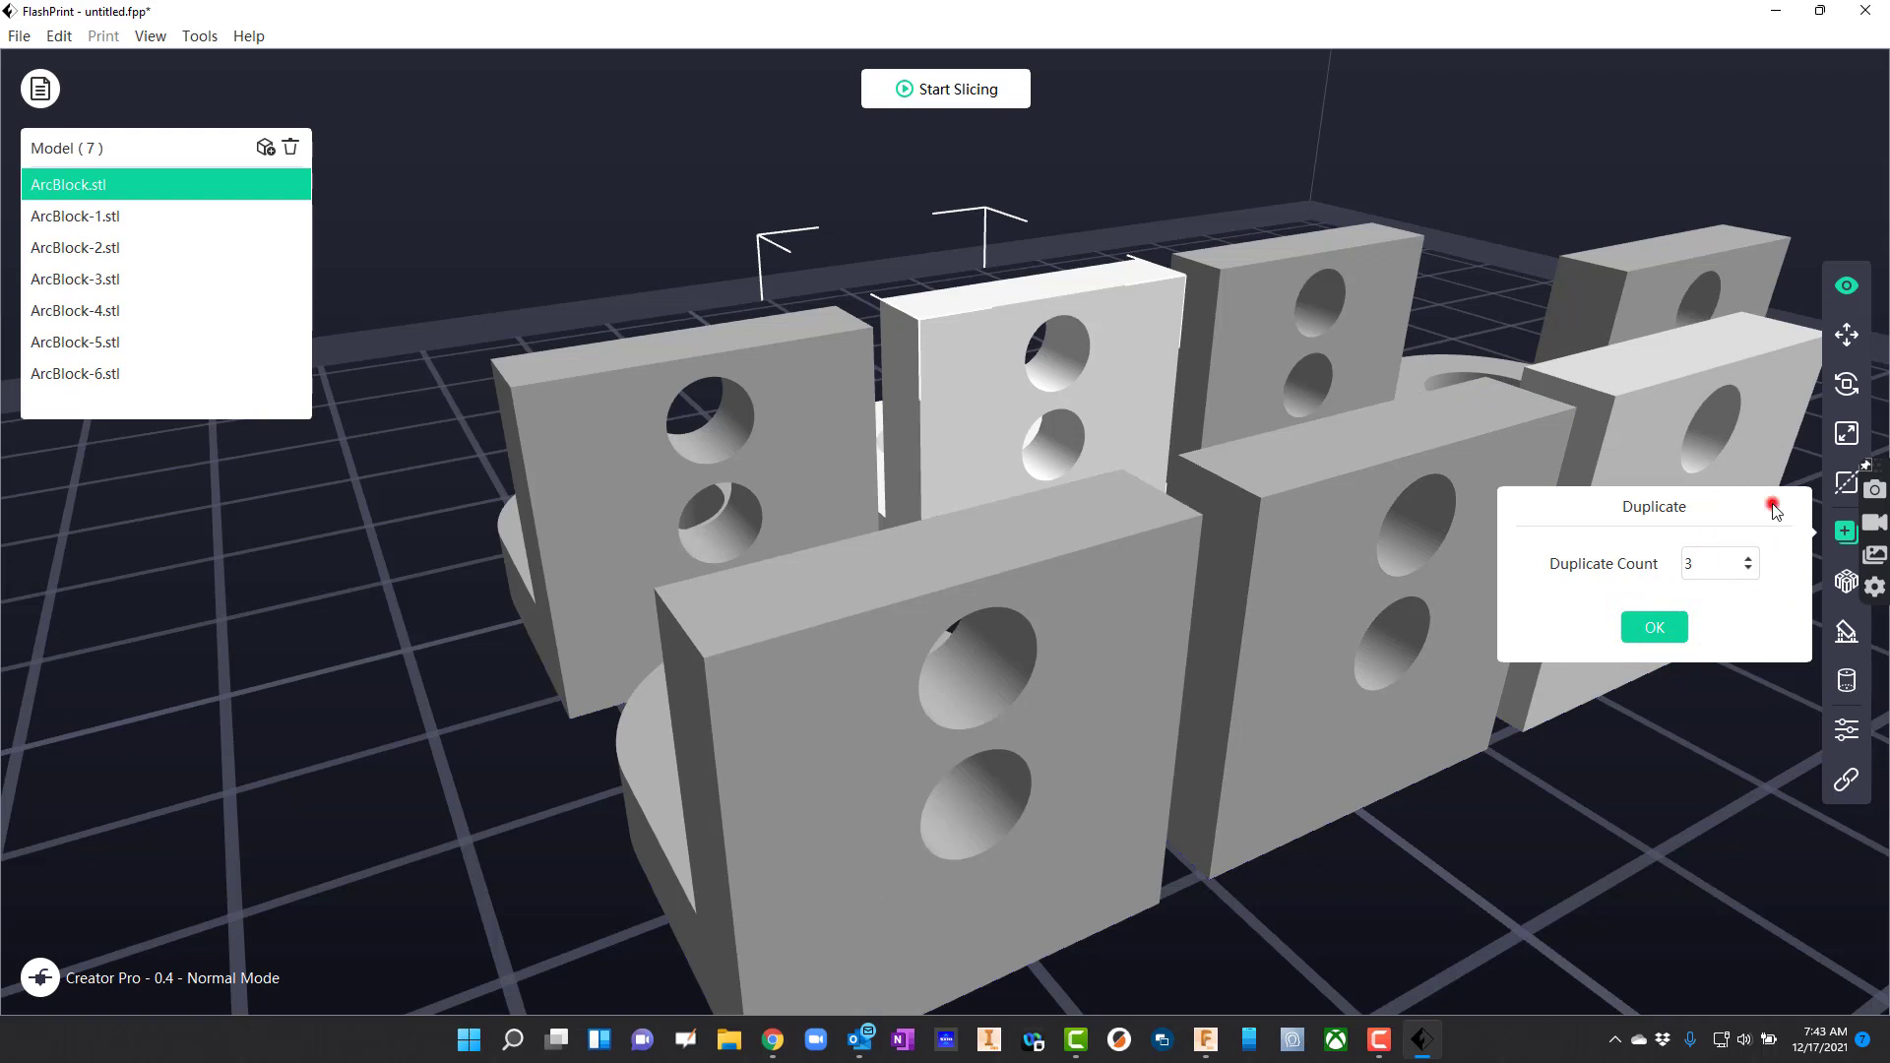
# Delete the extra copies, leaving only ArcBlock and ArcBlock-2 on the plate
pyautogui.click(1844, 337)
pyautogui.click(1107, 366)
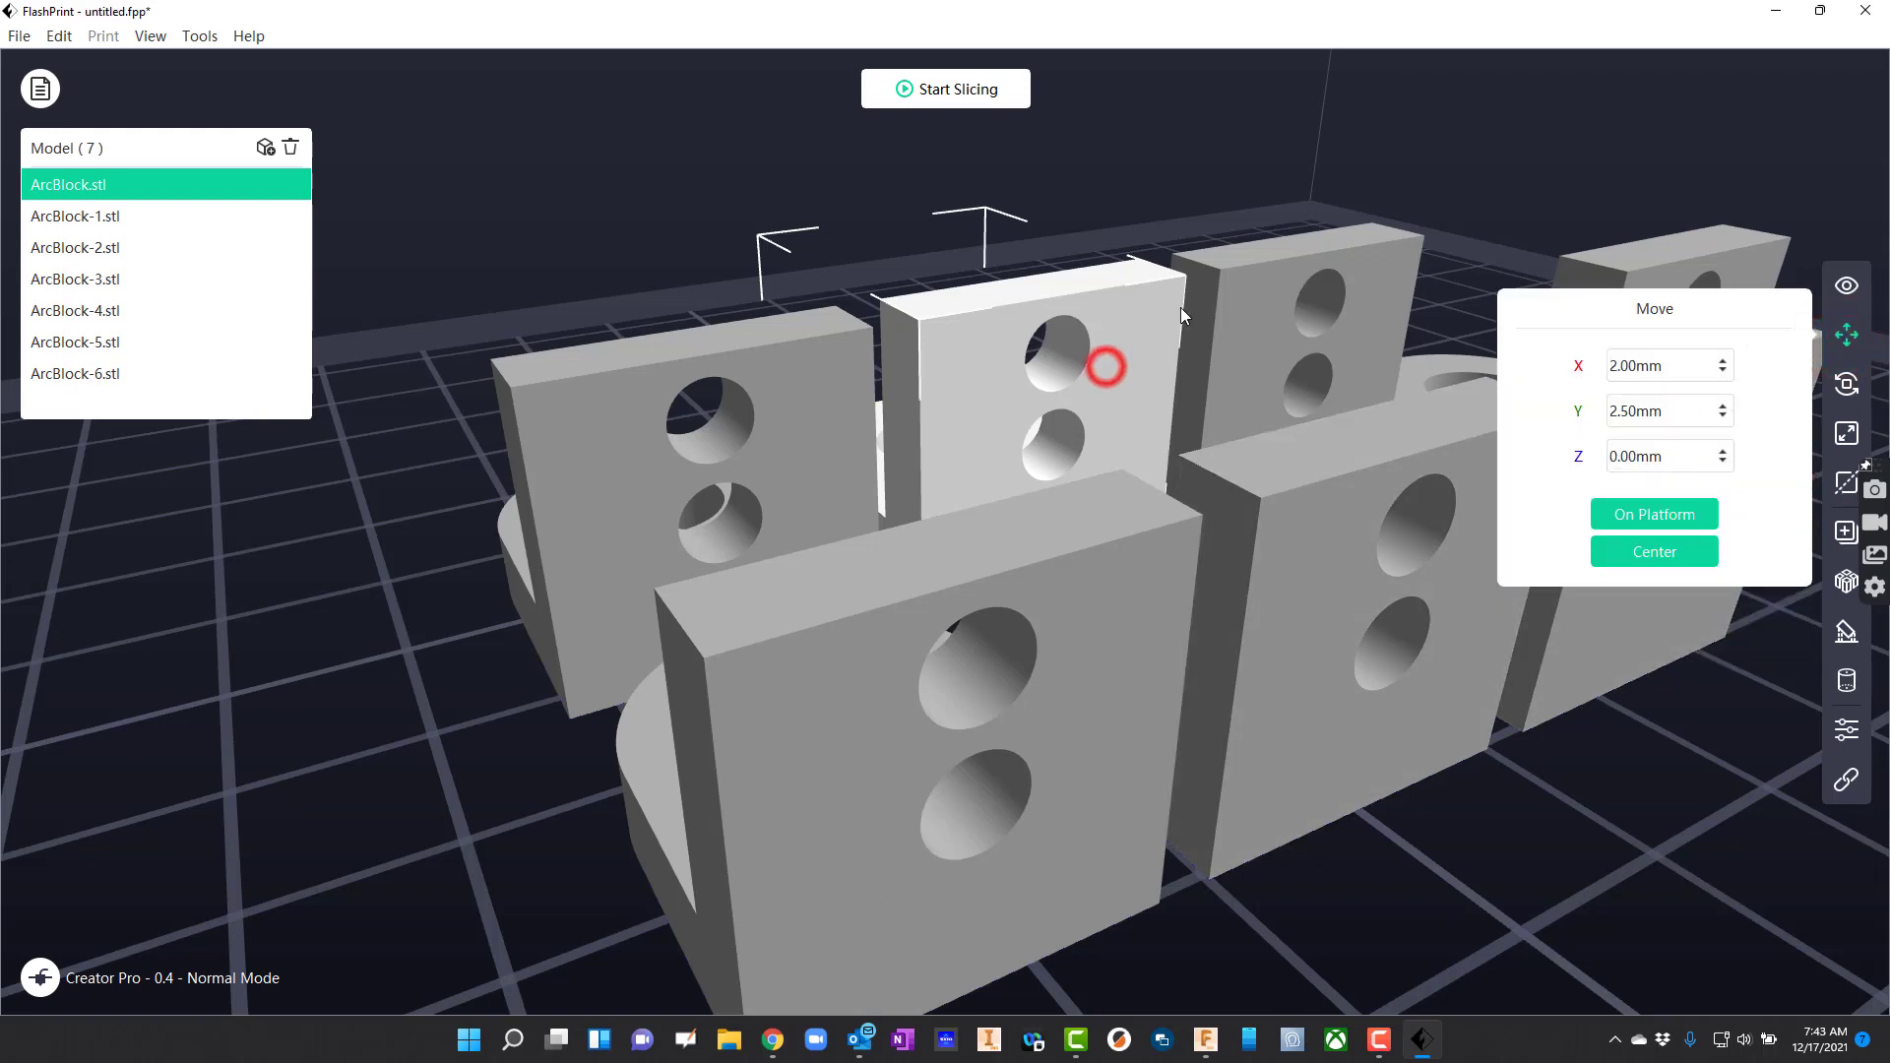
pyautogui.click(1250, 287)
pyautogui.press('Delete')
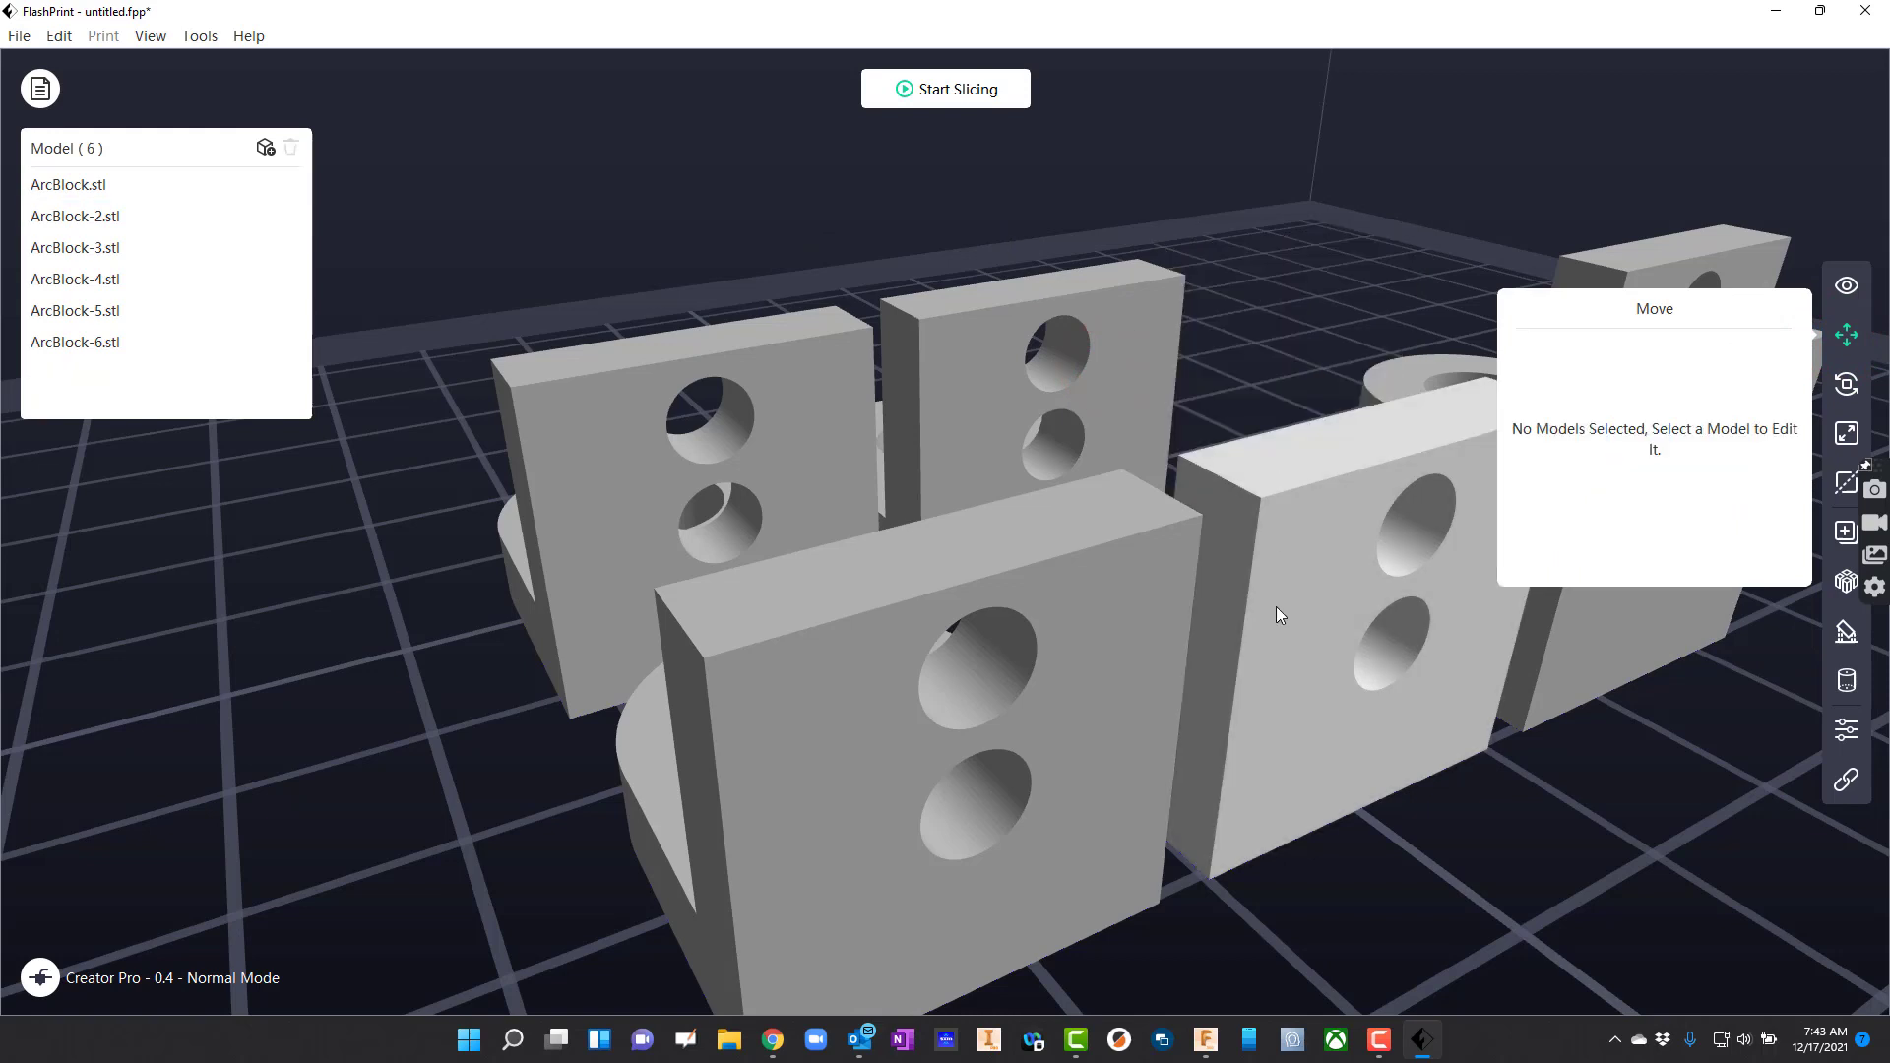
pyautogui.click(1276, 601)
pyautogui.press('Delete')
pyautogui.click(1167, 606)
pyautogui.press('Delete')
pyautogui.click(1385, 587)
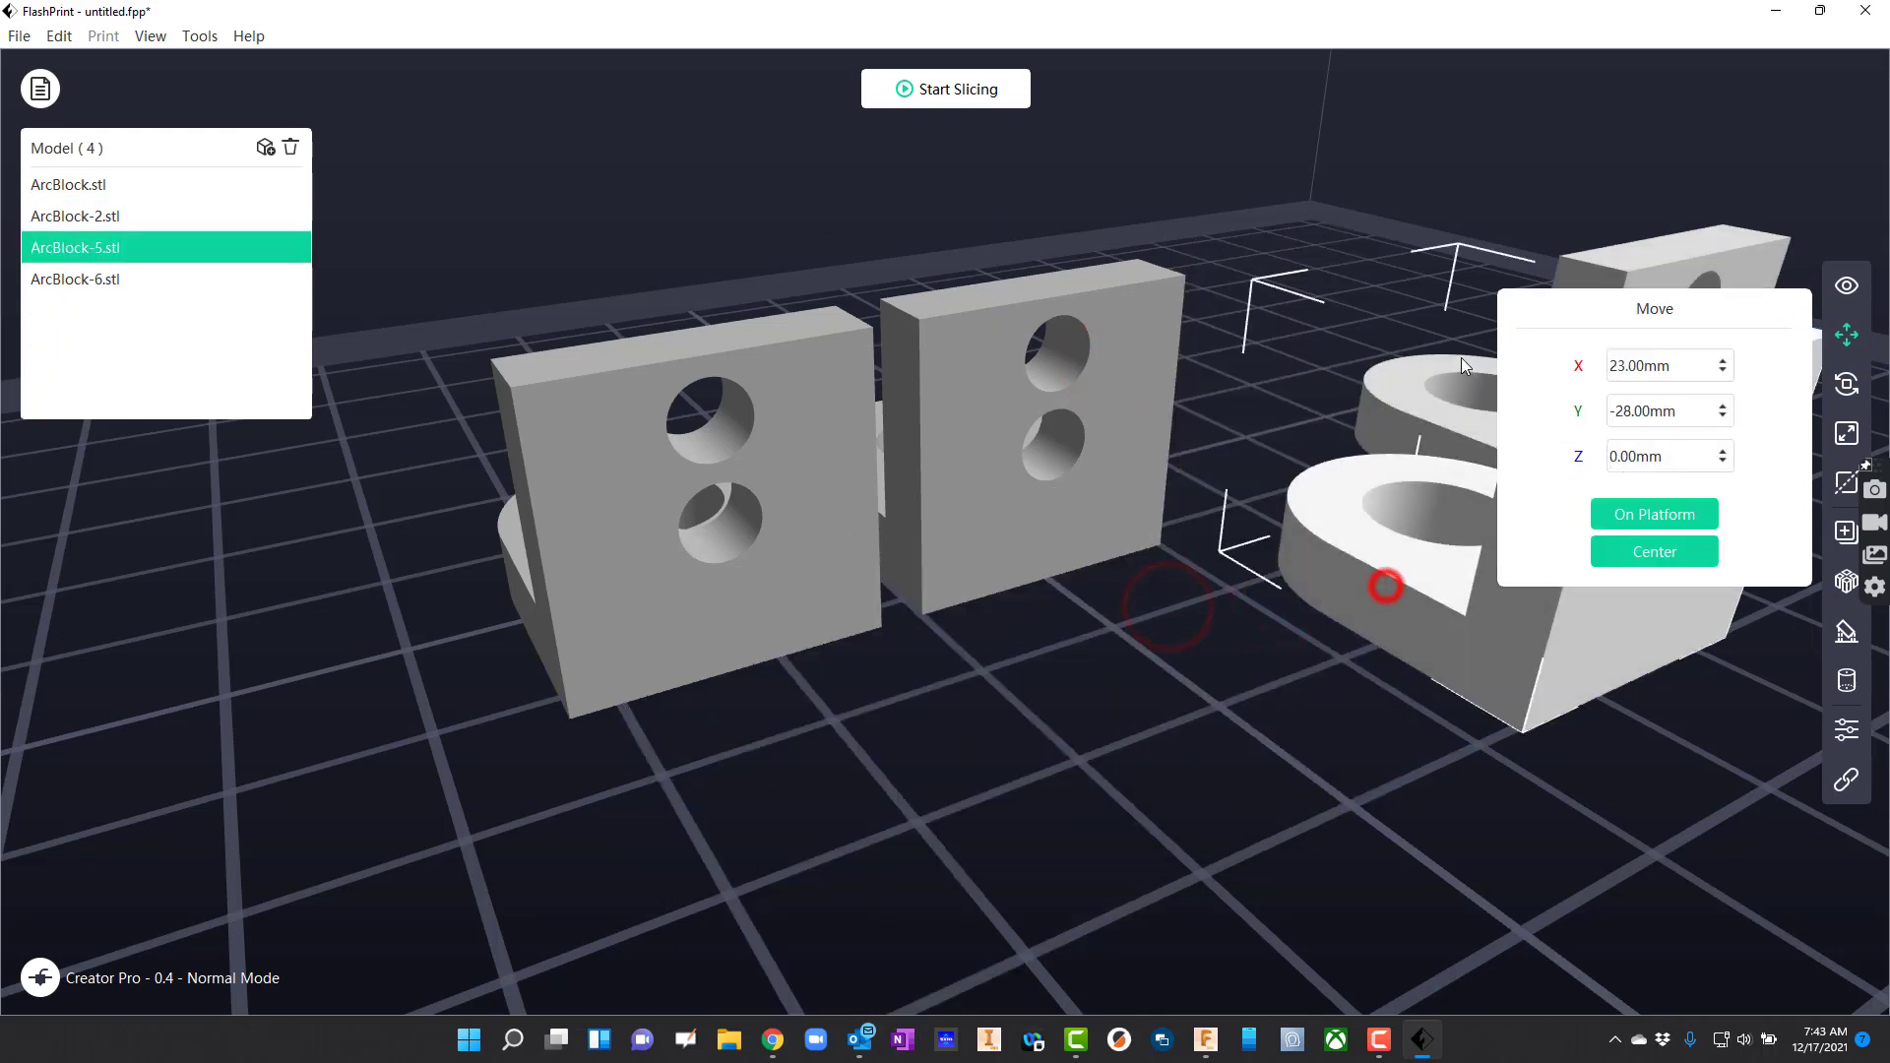
pyautogui.press('Delete')
pyautogui.click(1422, 386)
pyautogui.press('Delete')
pyautogui.click(1846, 581)
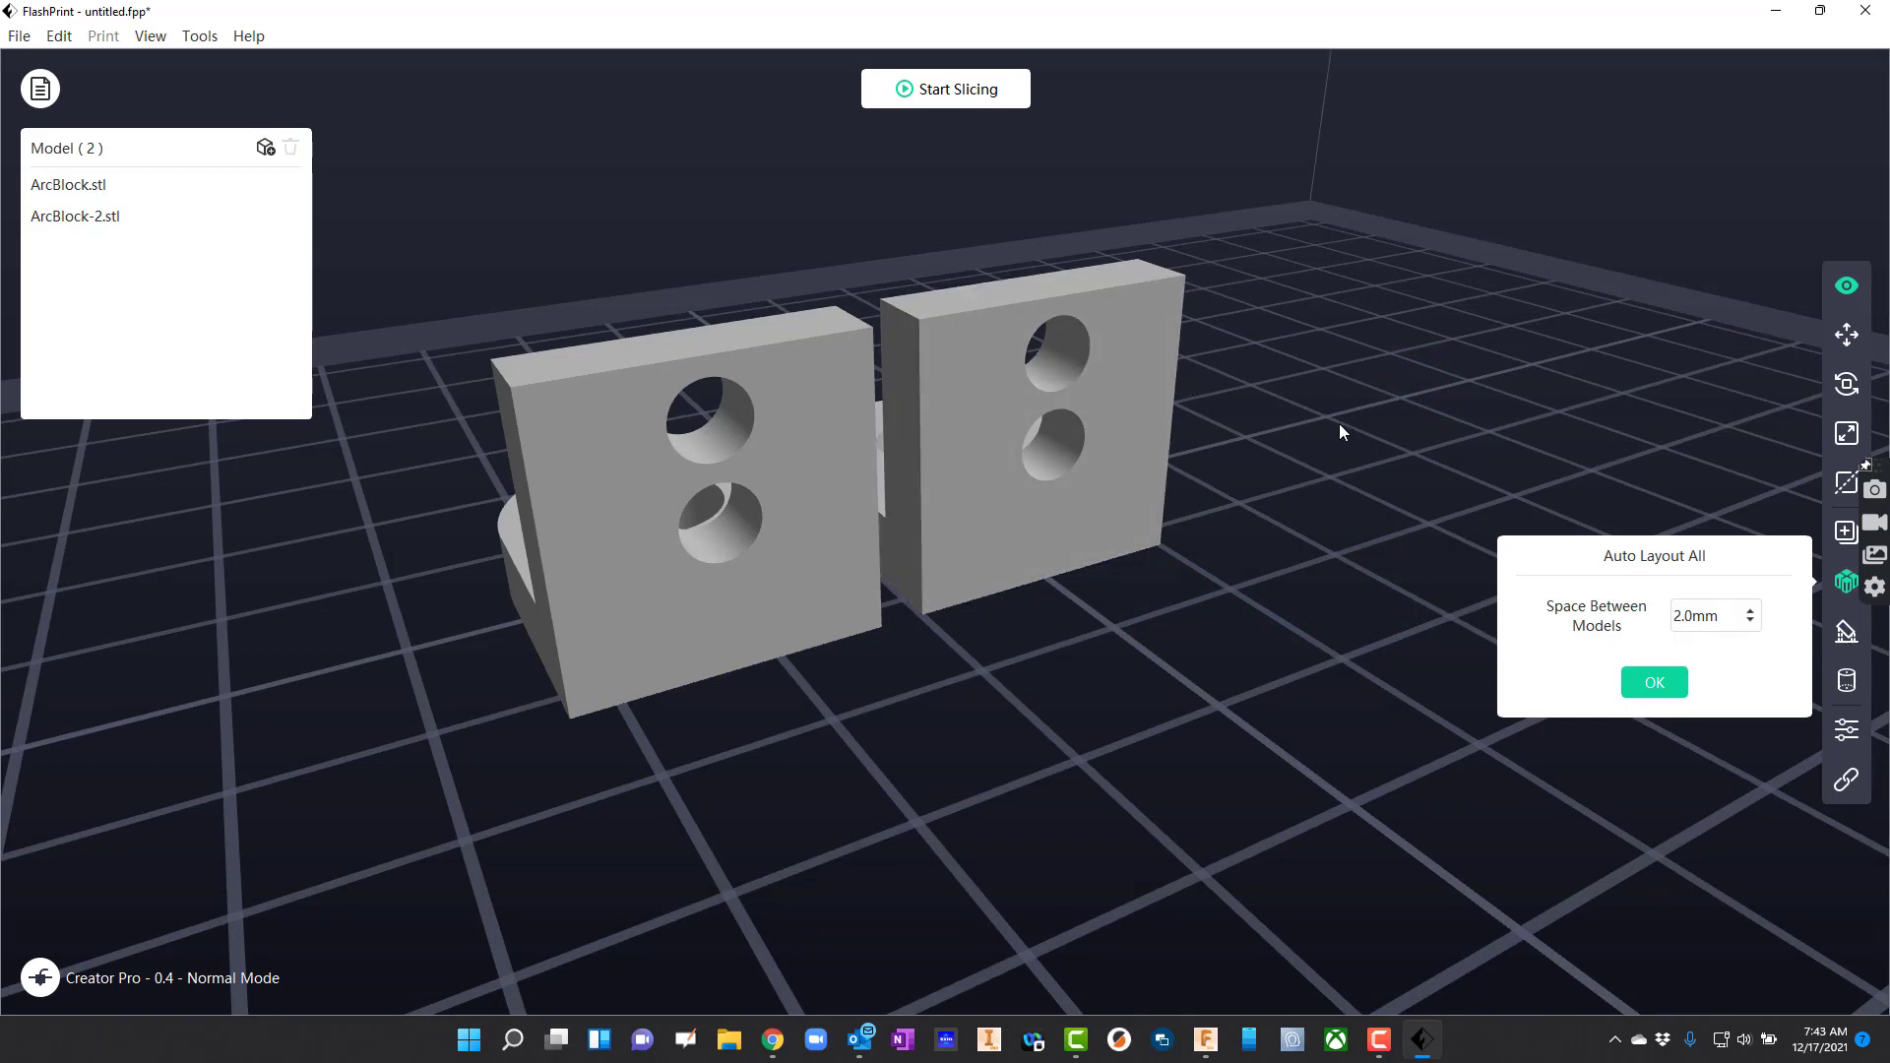
pyautogui.click(1847, 631)
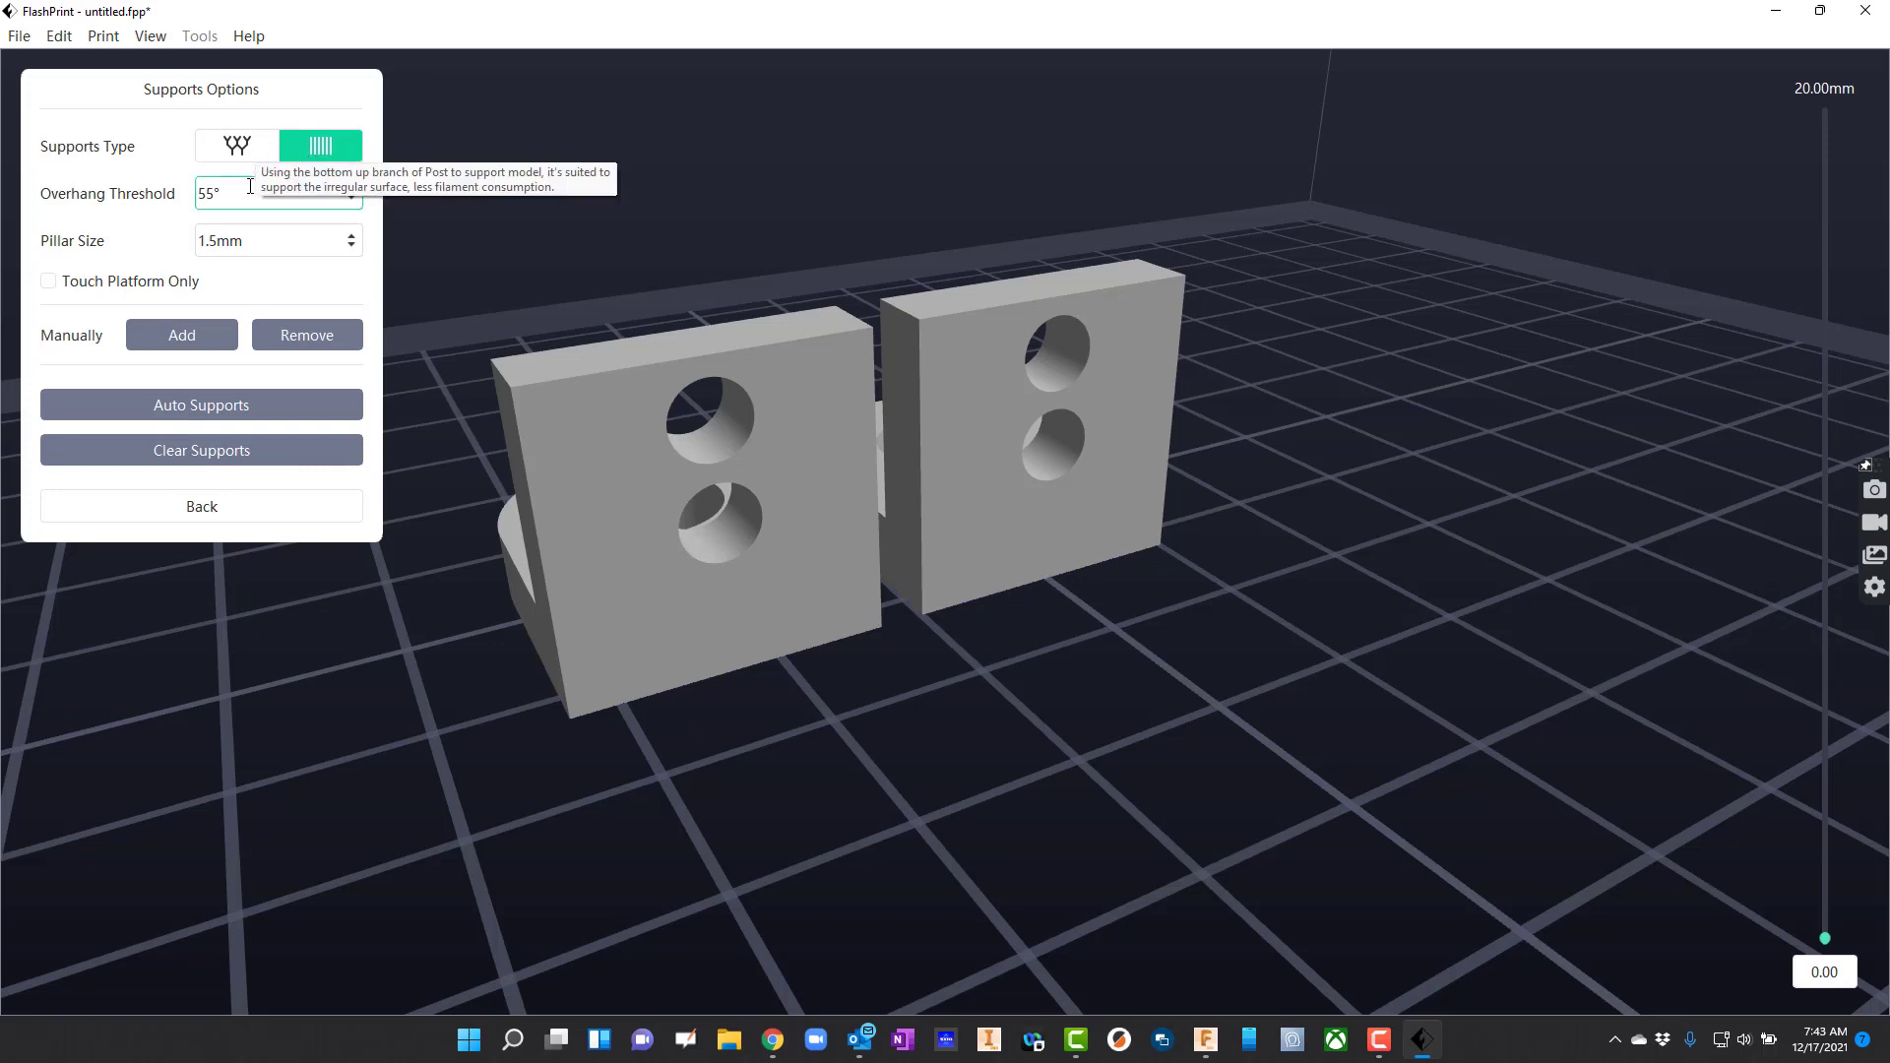
pyautogui.click(189, 336)
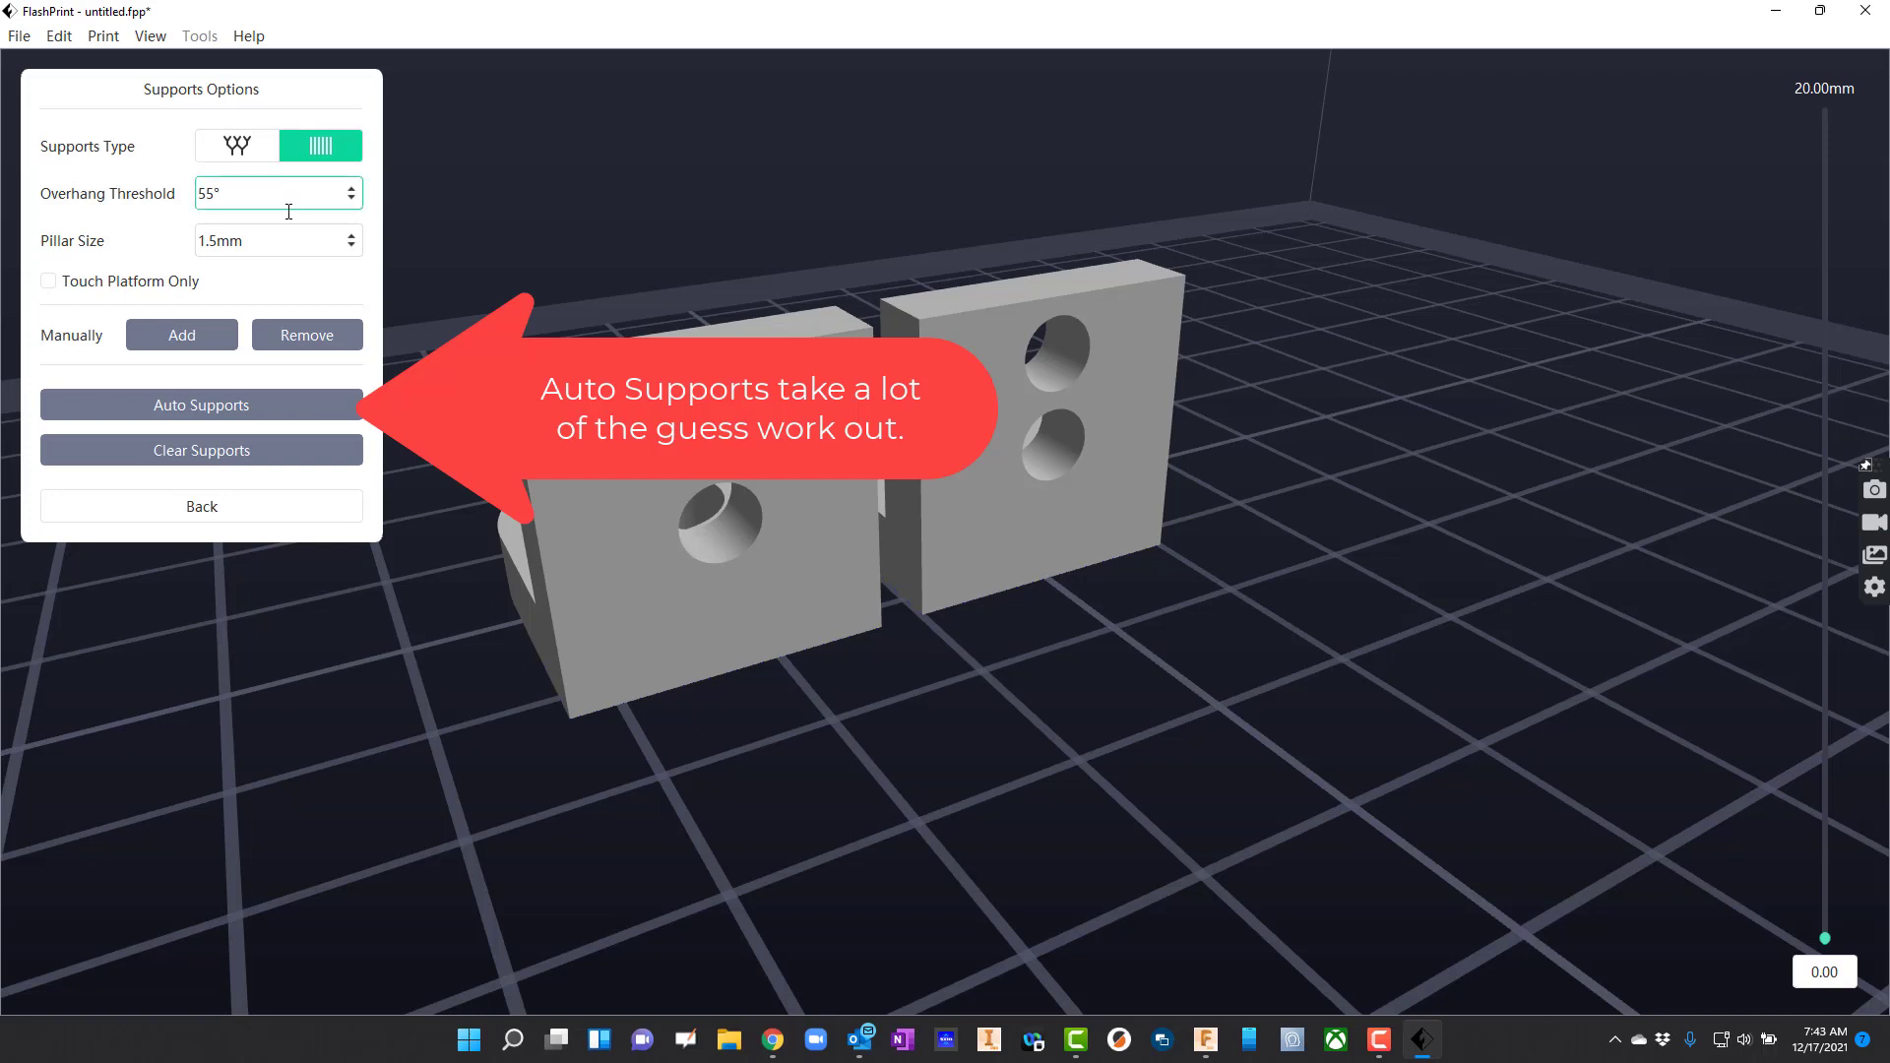
pyautogui.click(266, 505)
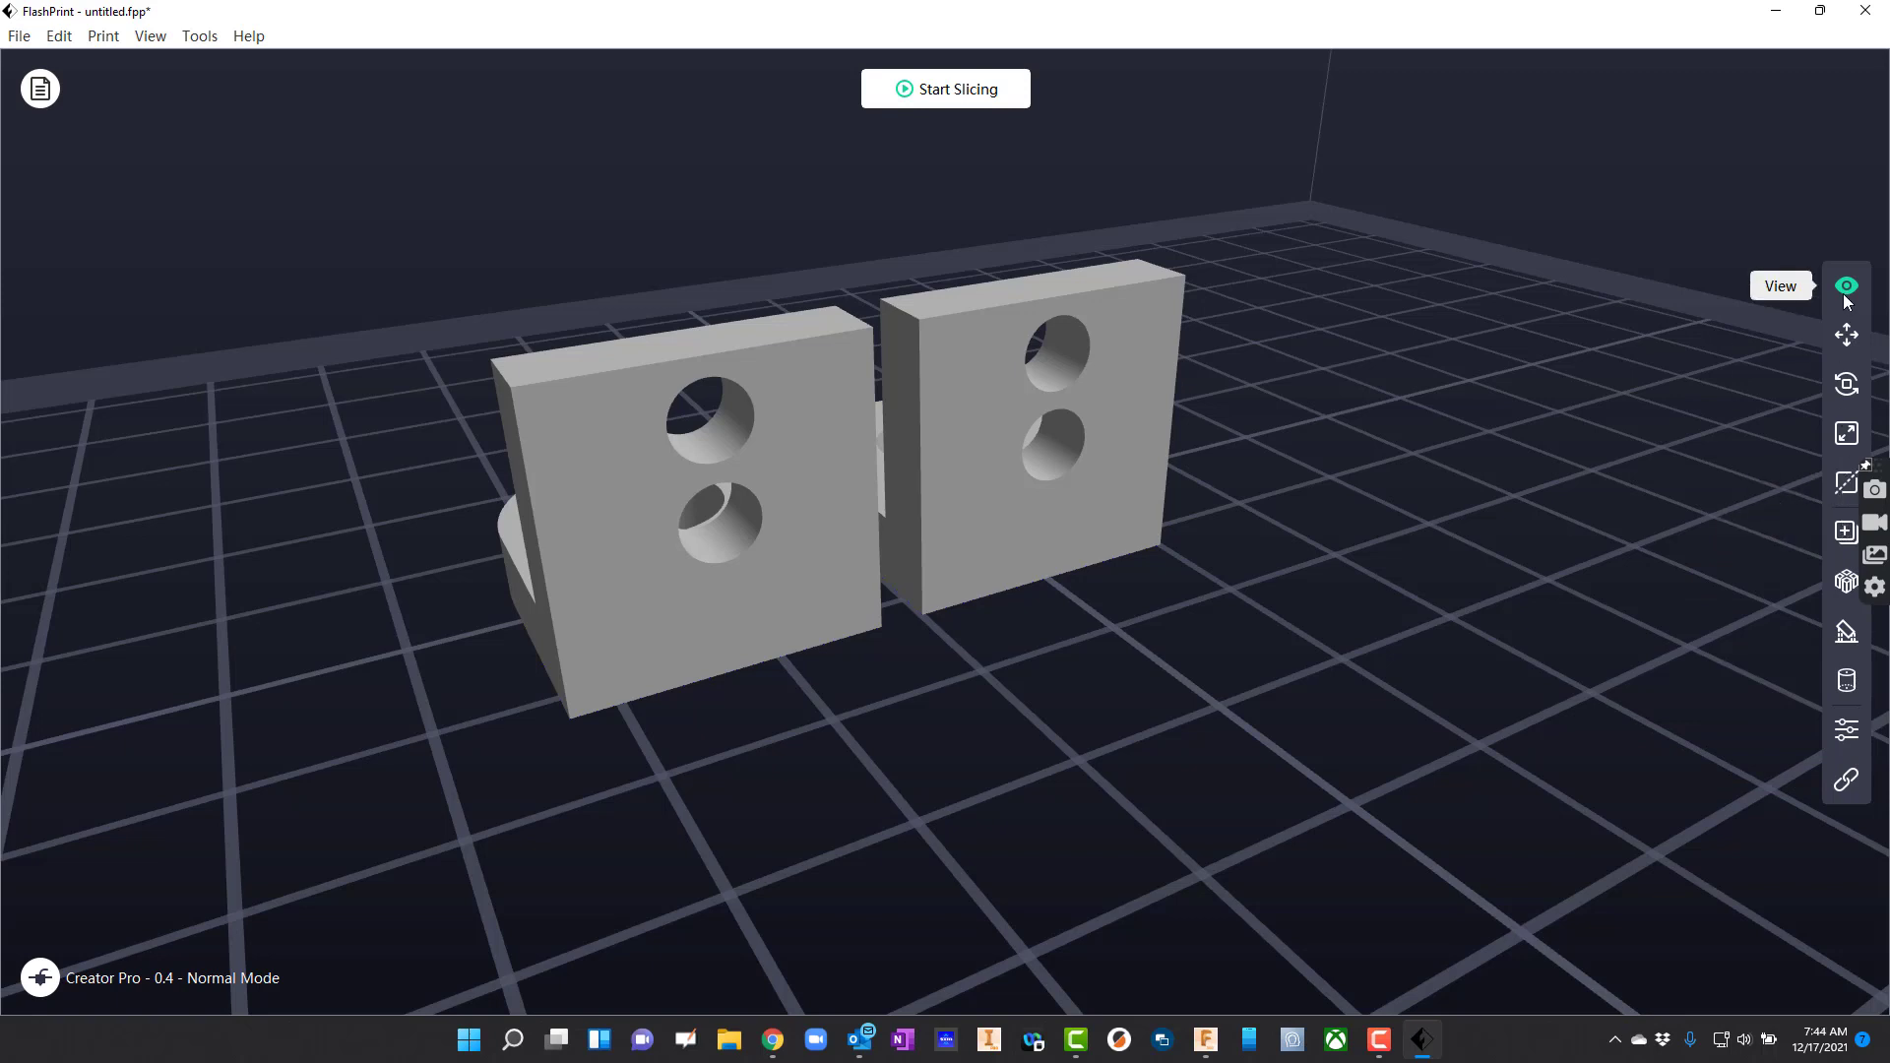
# Rotate the right-hand ArcBlock in 90° steps about X until it stands upright
pyautogui.click(1846, 384)
pyautogui.click(1089, 400)
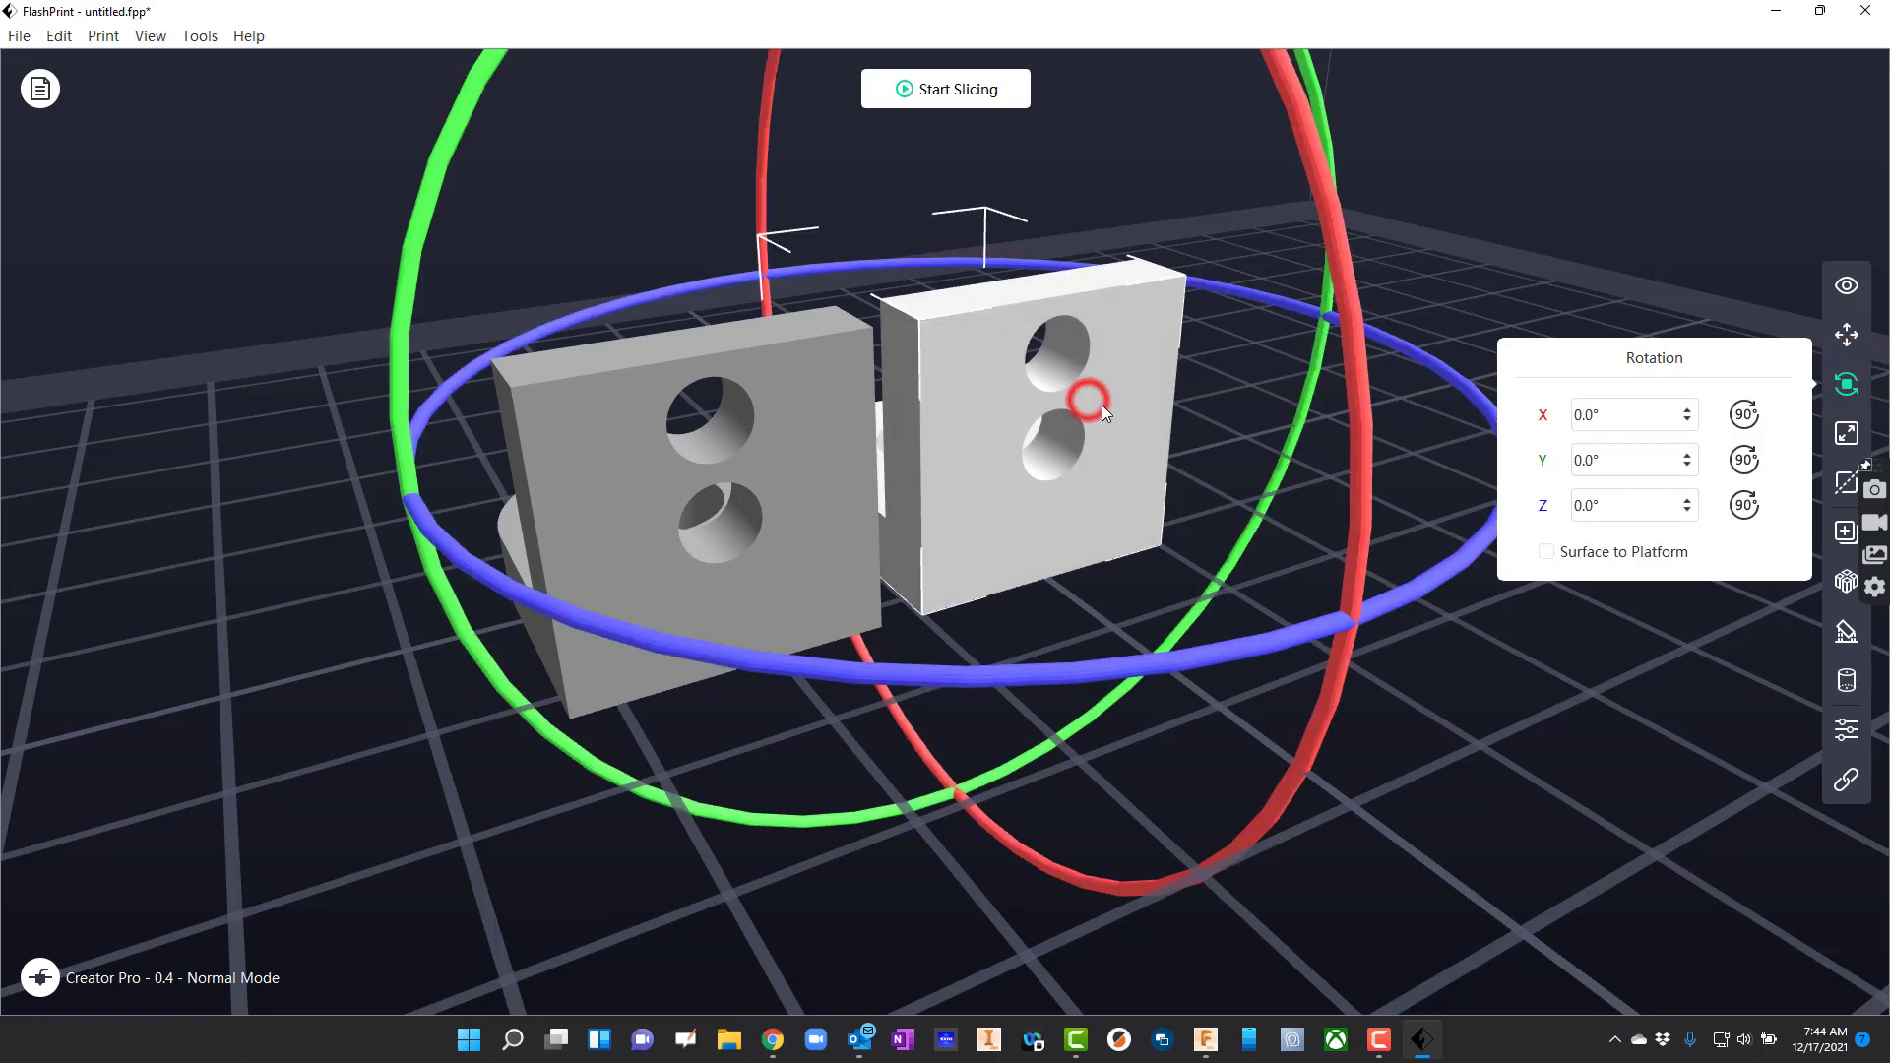
pyautogui.scroll(2, 1130, 386)
pyautogui.scroll(-4, 1130, 385)
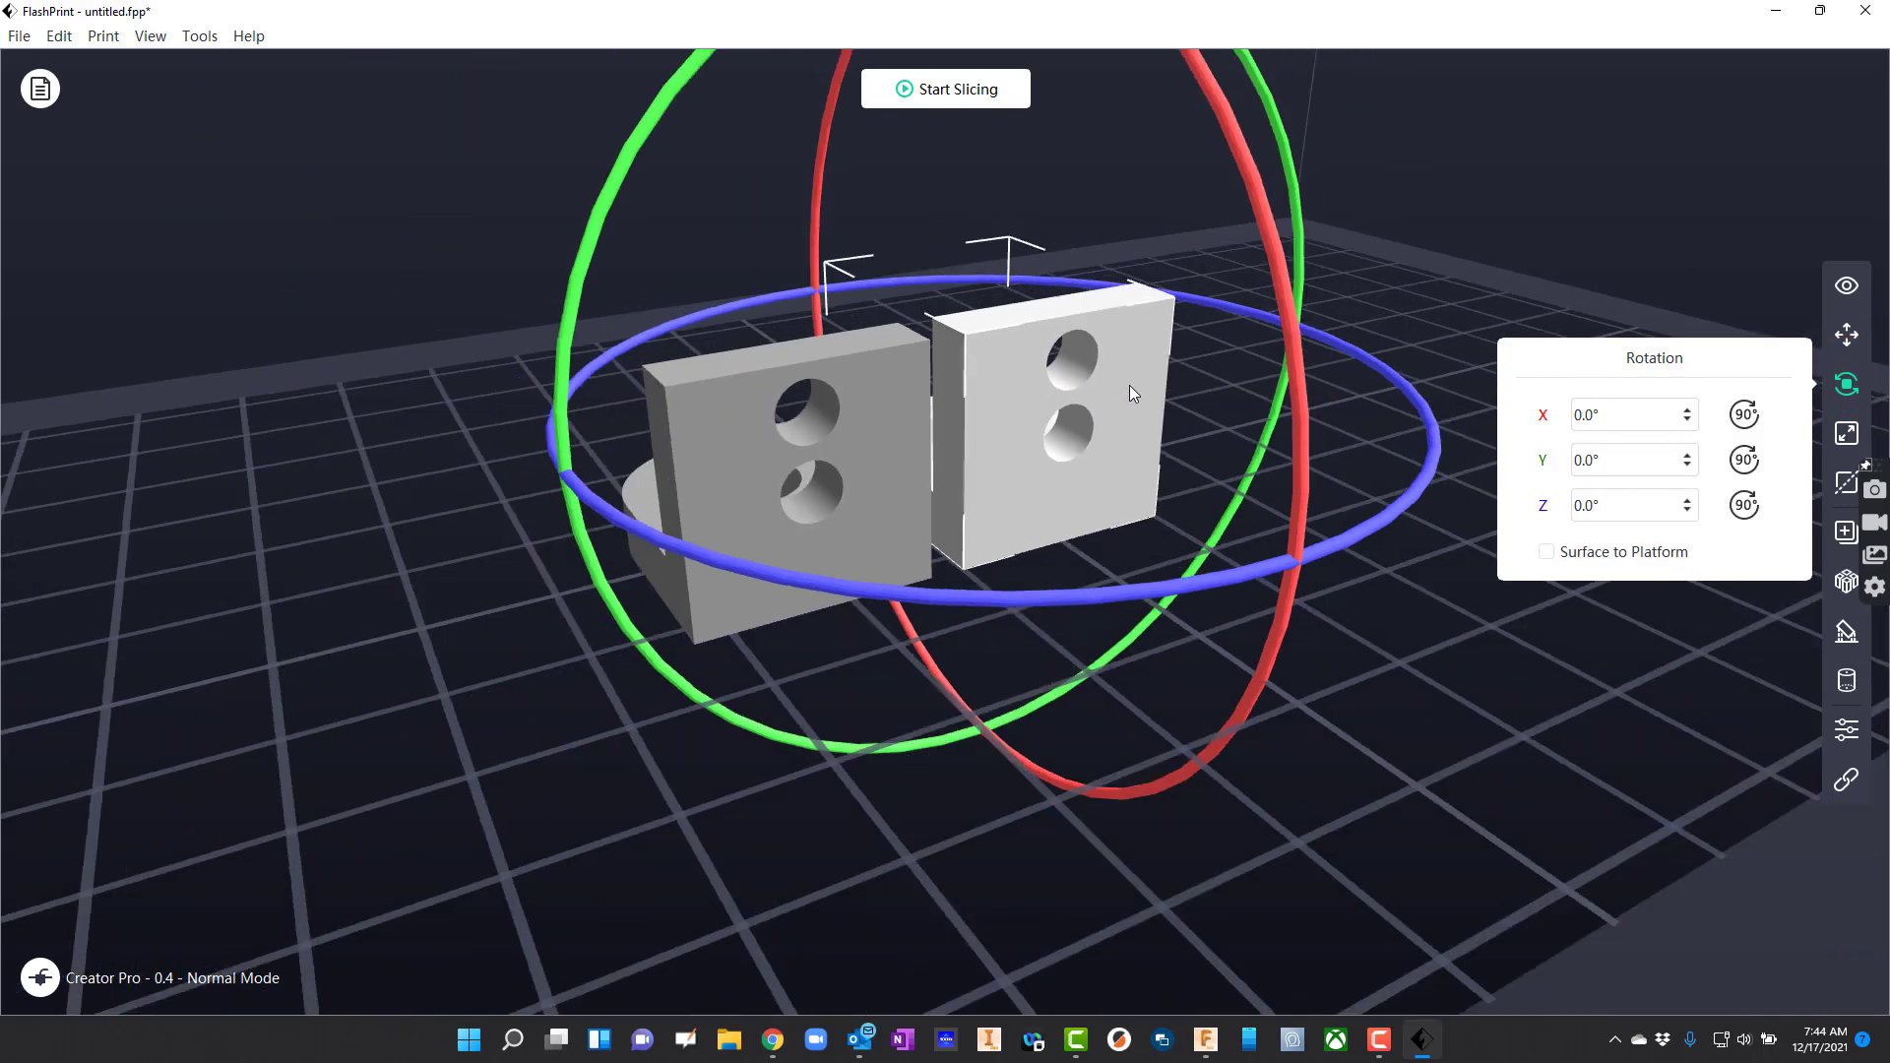
pyautogui.moveTo(1083, 132); pyautogui.dragTo(1189, 494)
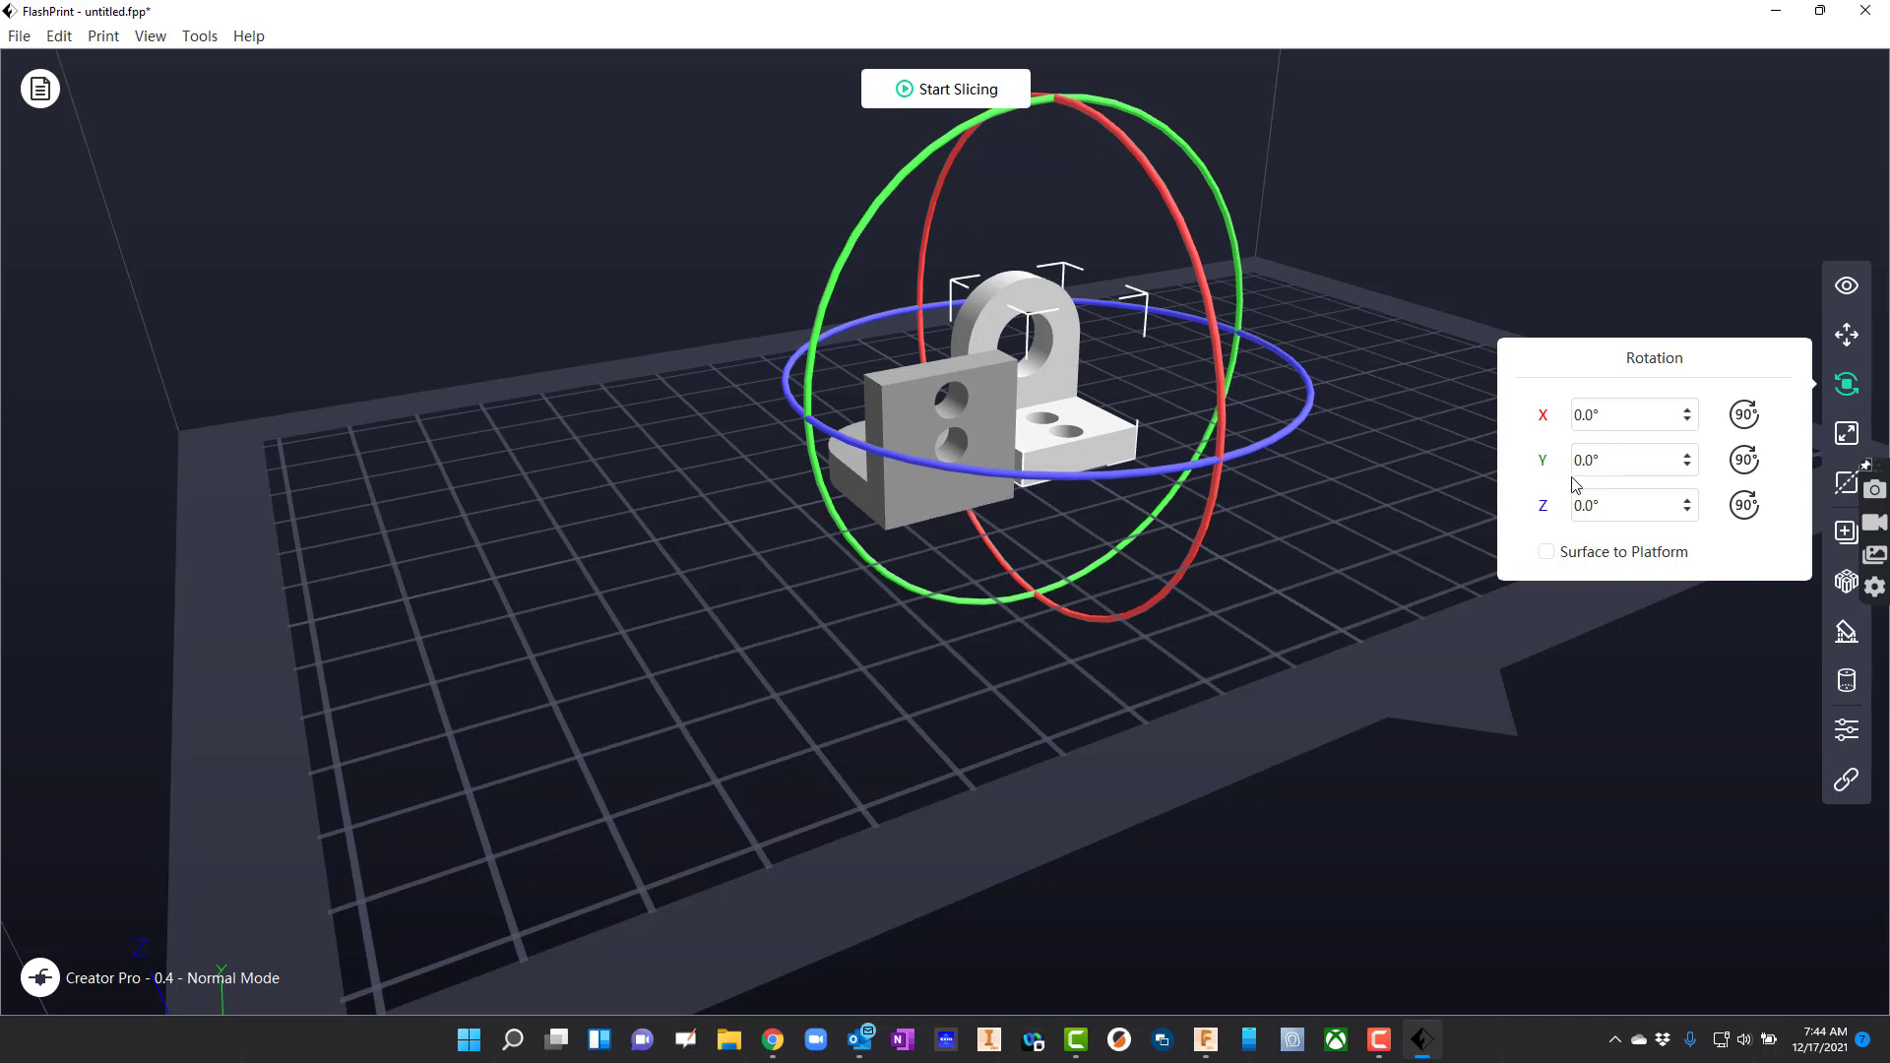
pyautogui.click(1595, 416)
pyautogui.click(1743, 415)
pyautogui.click(1743, 414)
pyautogui.click(1744, 415)
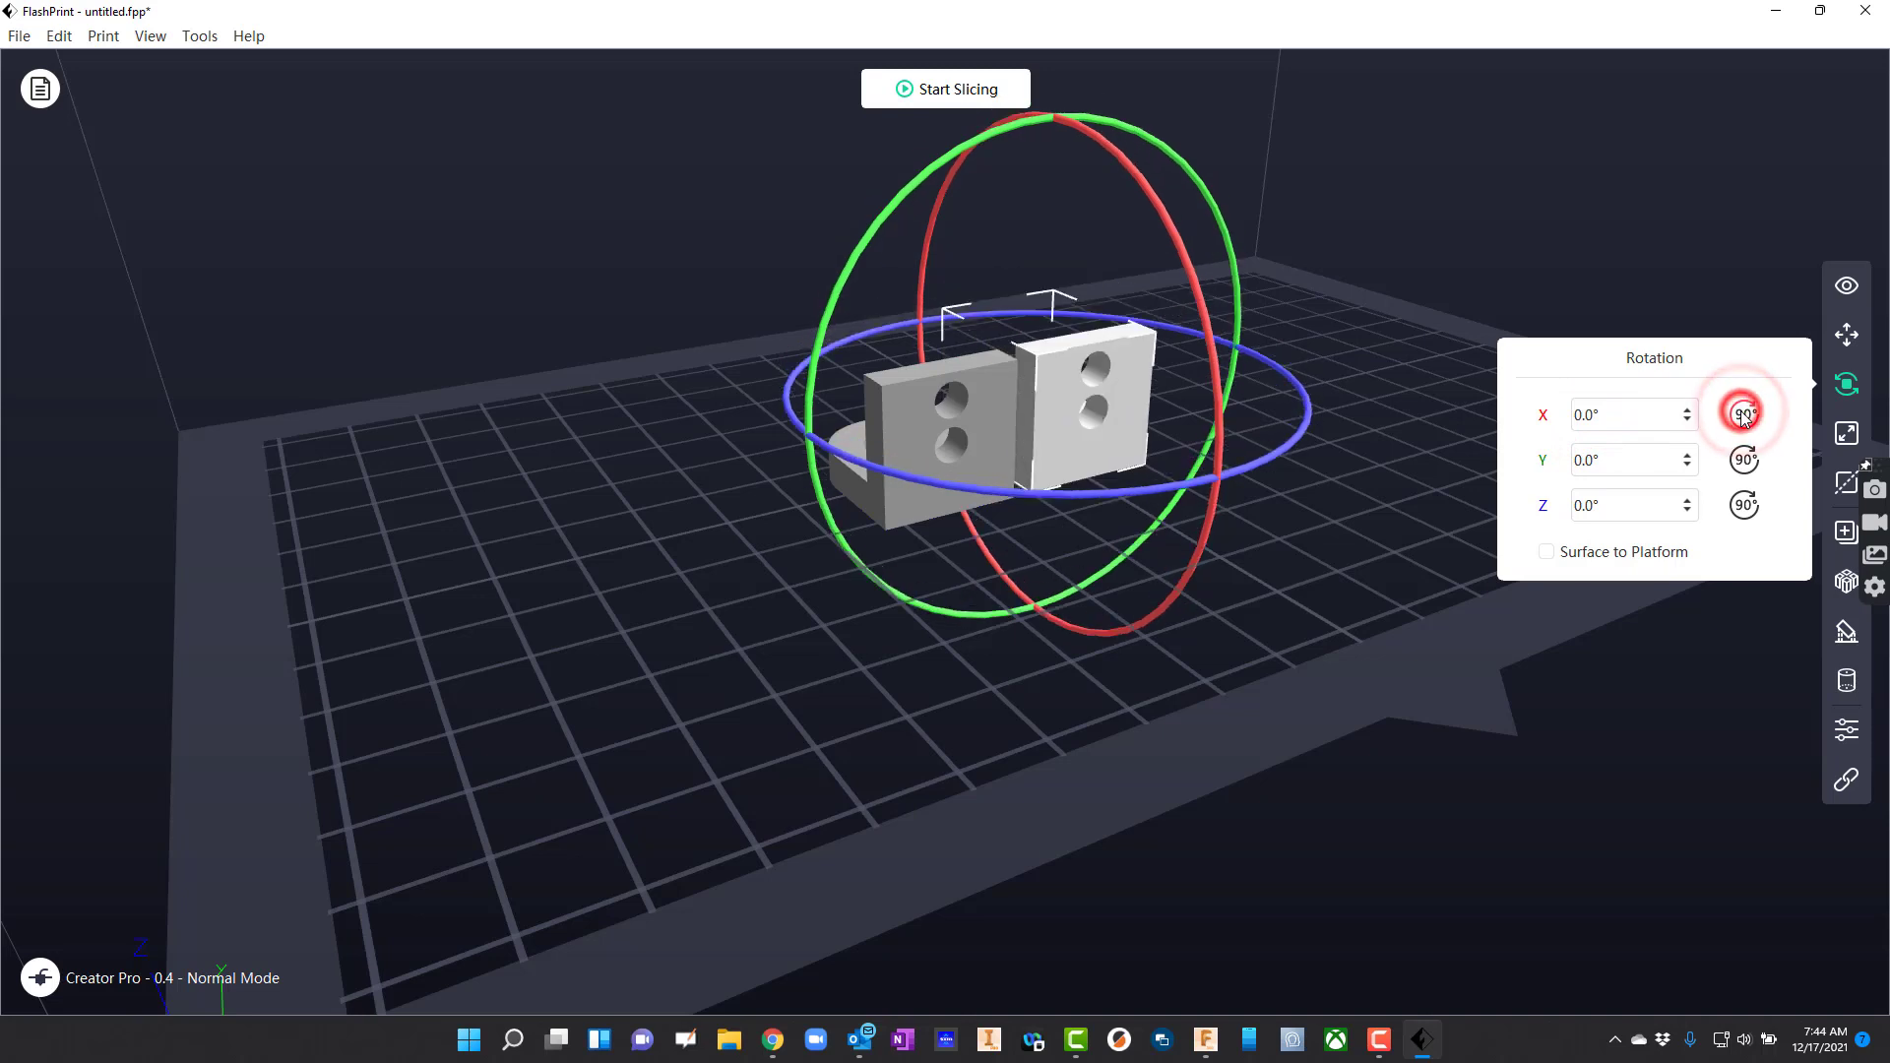
pyautogui.click(1744, 414)
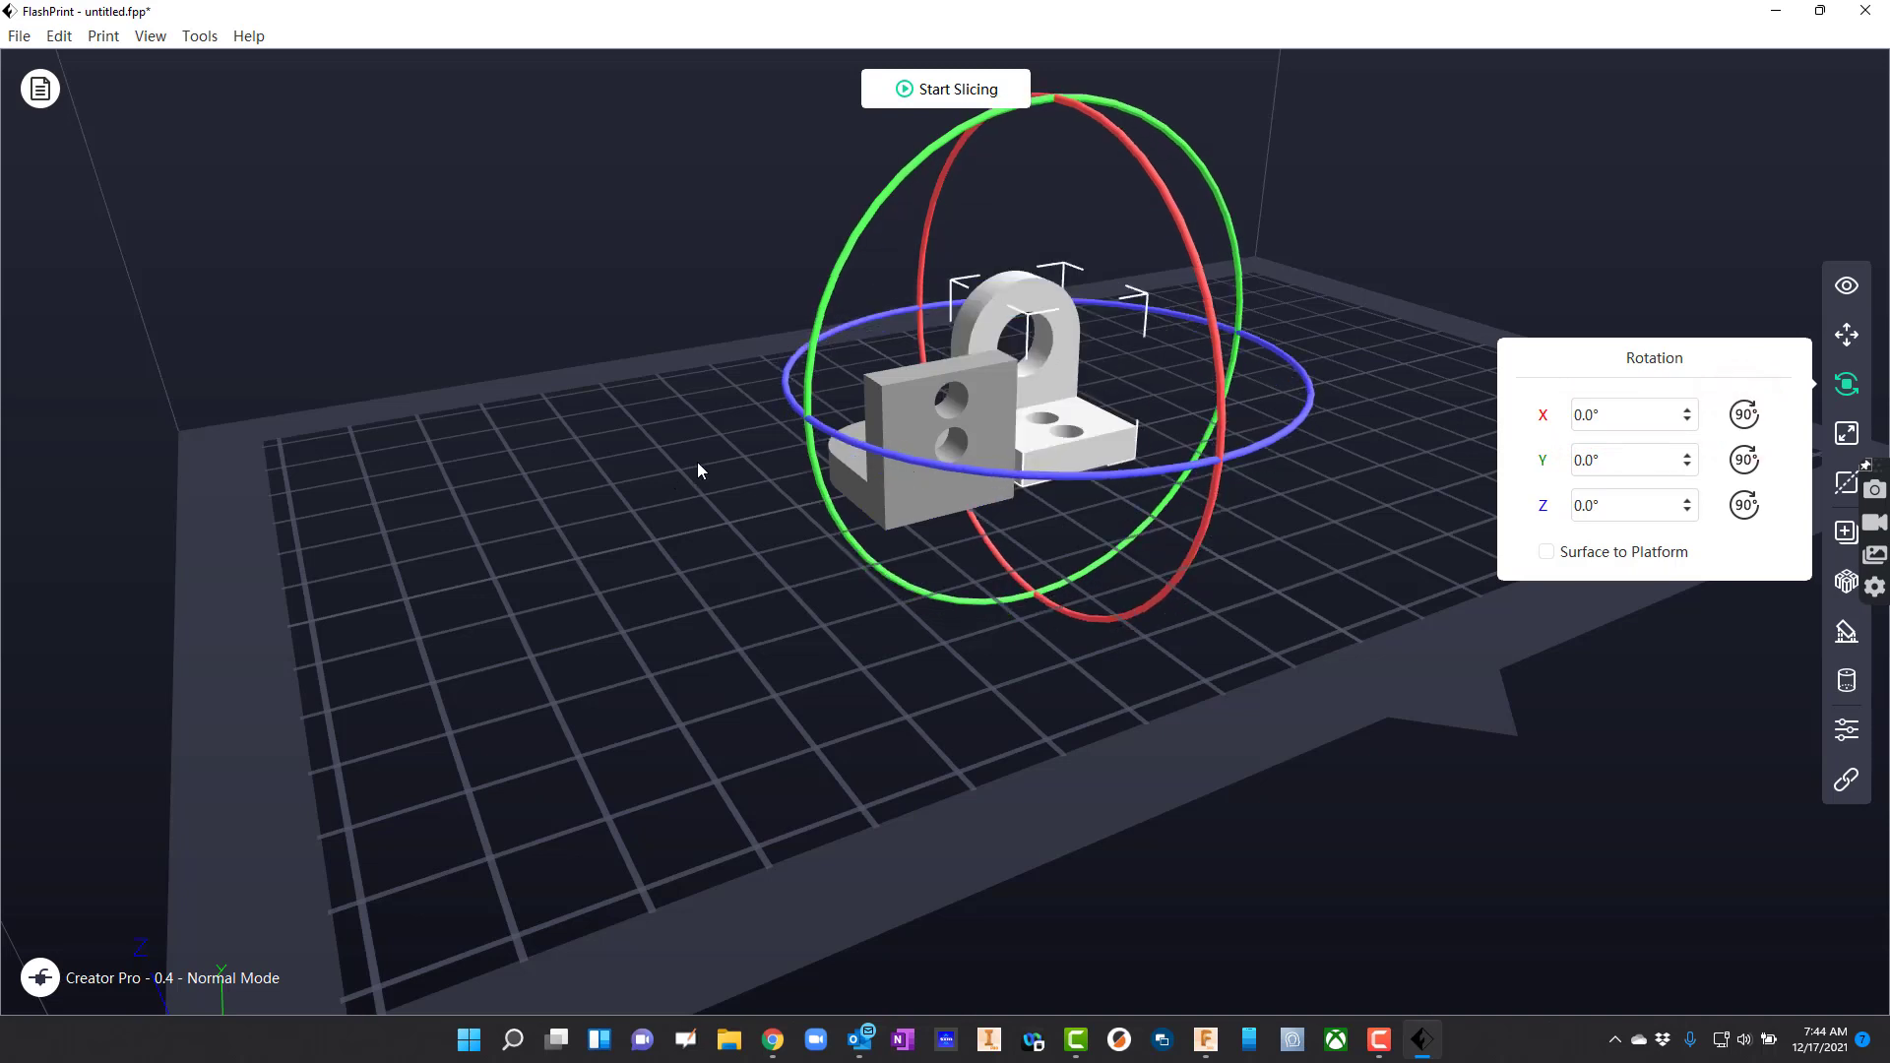
# Rotate the other ArcBlock 90° about X to match, then deselect both parts
pyautogui.click(900, 413)
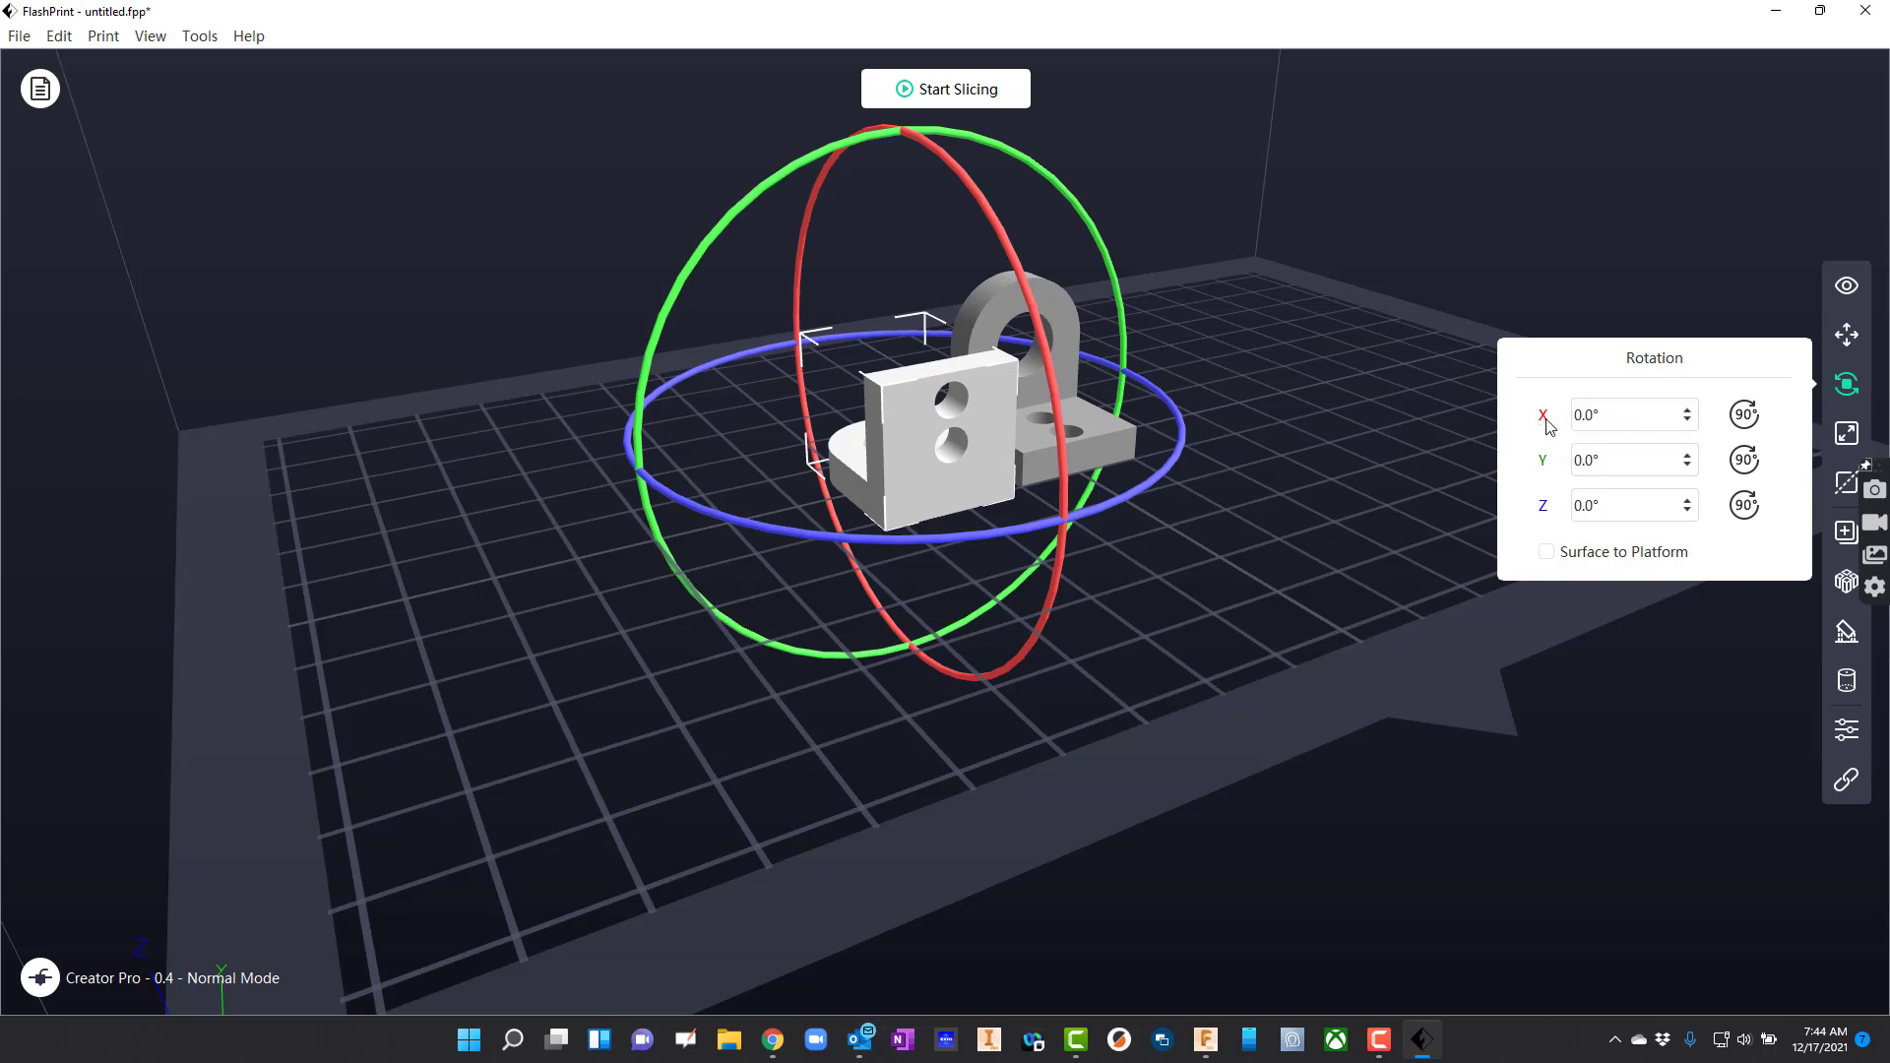
pyautogui.click(1740, 414)
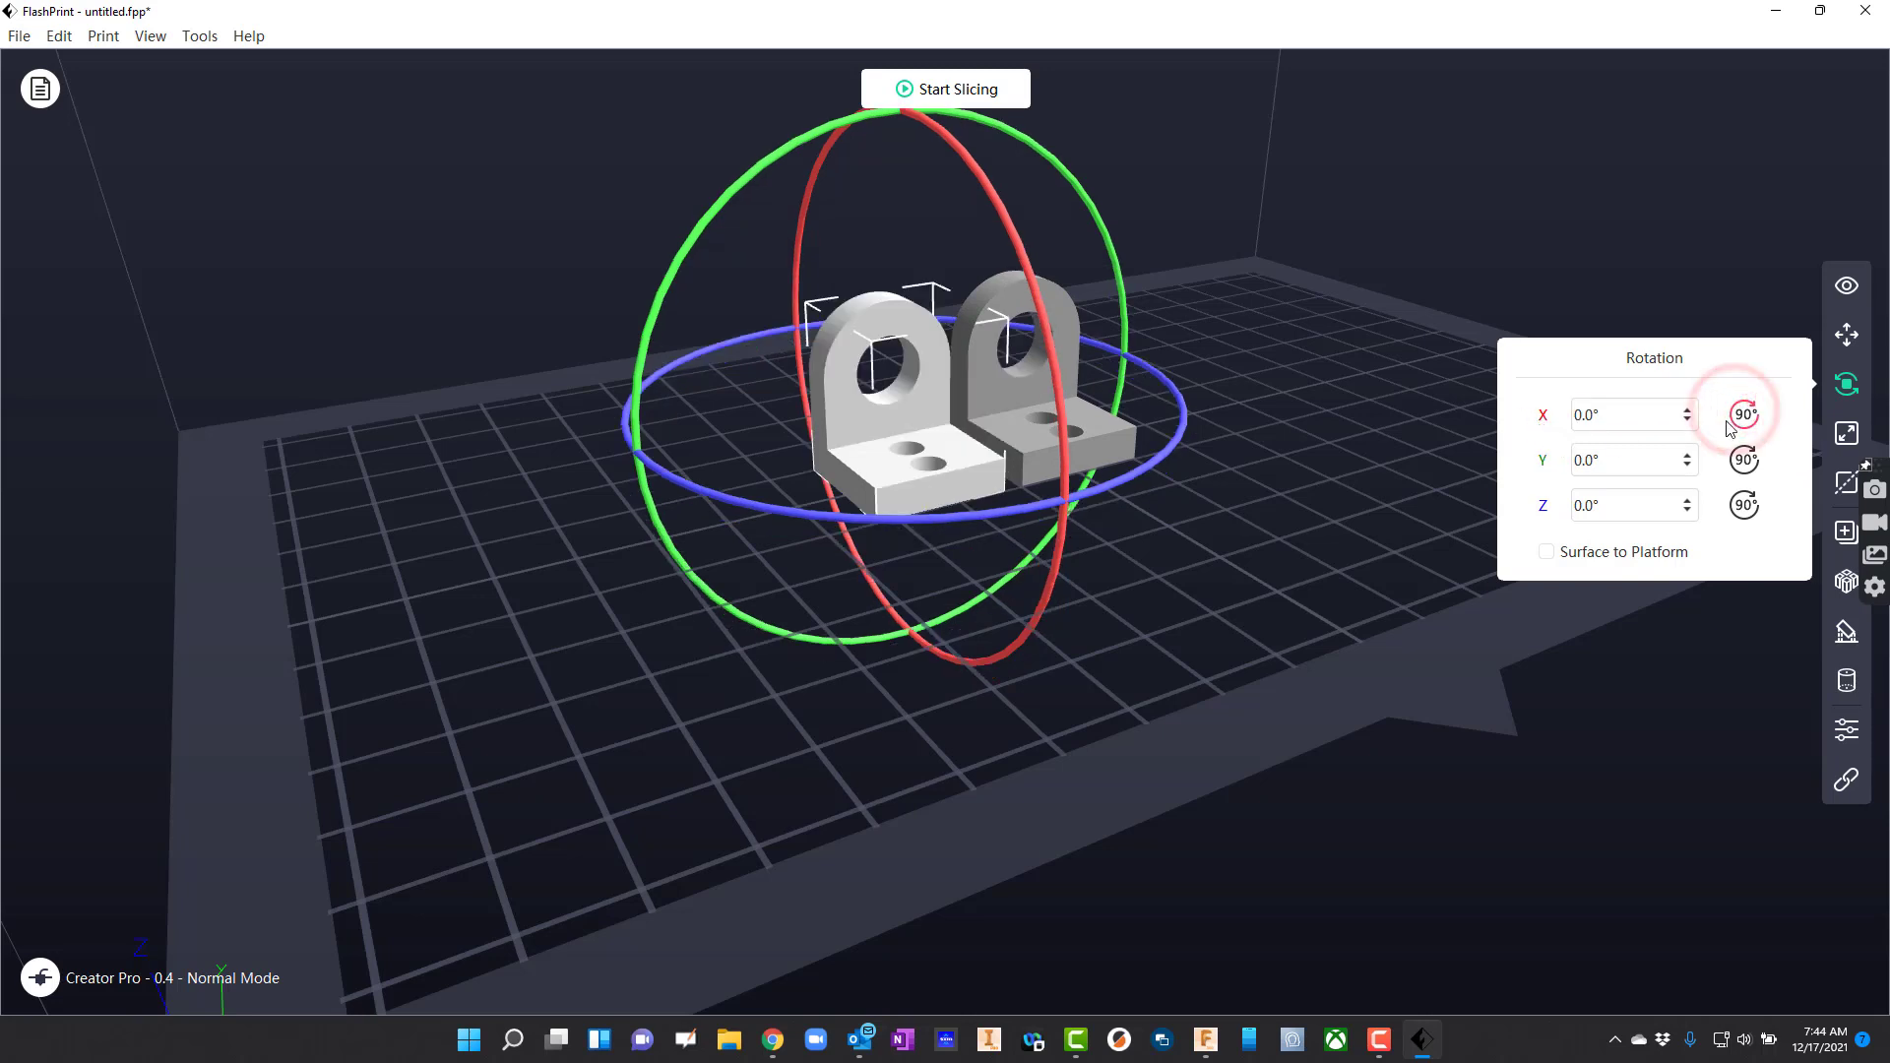
pyautogui.click(1657, 816)
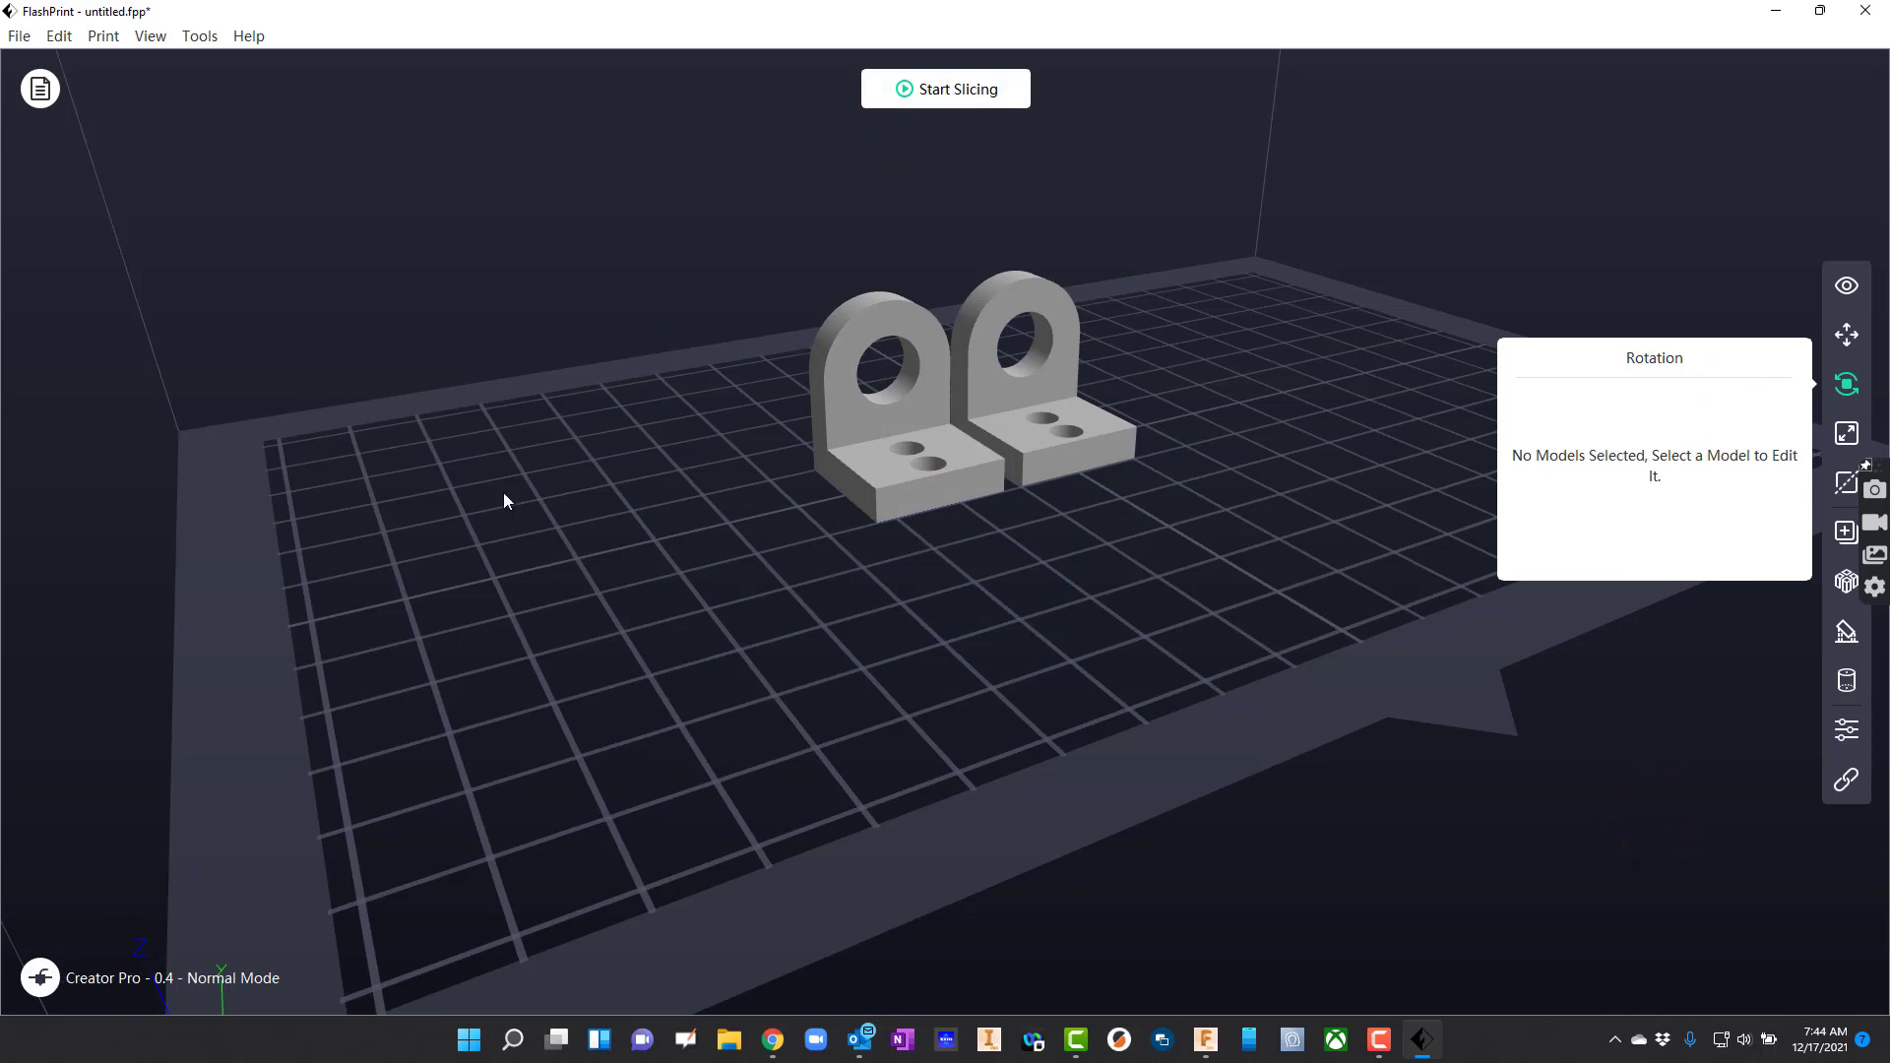
# Check in the printer menu that the machine type is Creator Pro
pyautogui.click(44, 987)
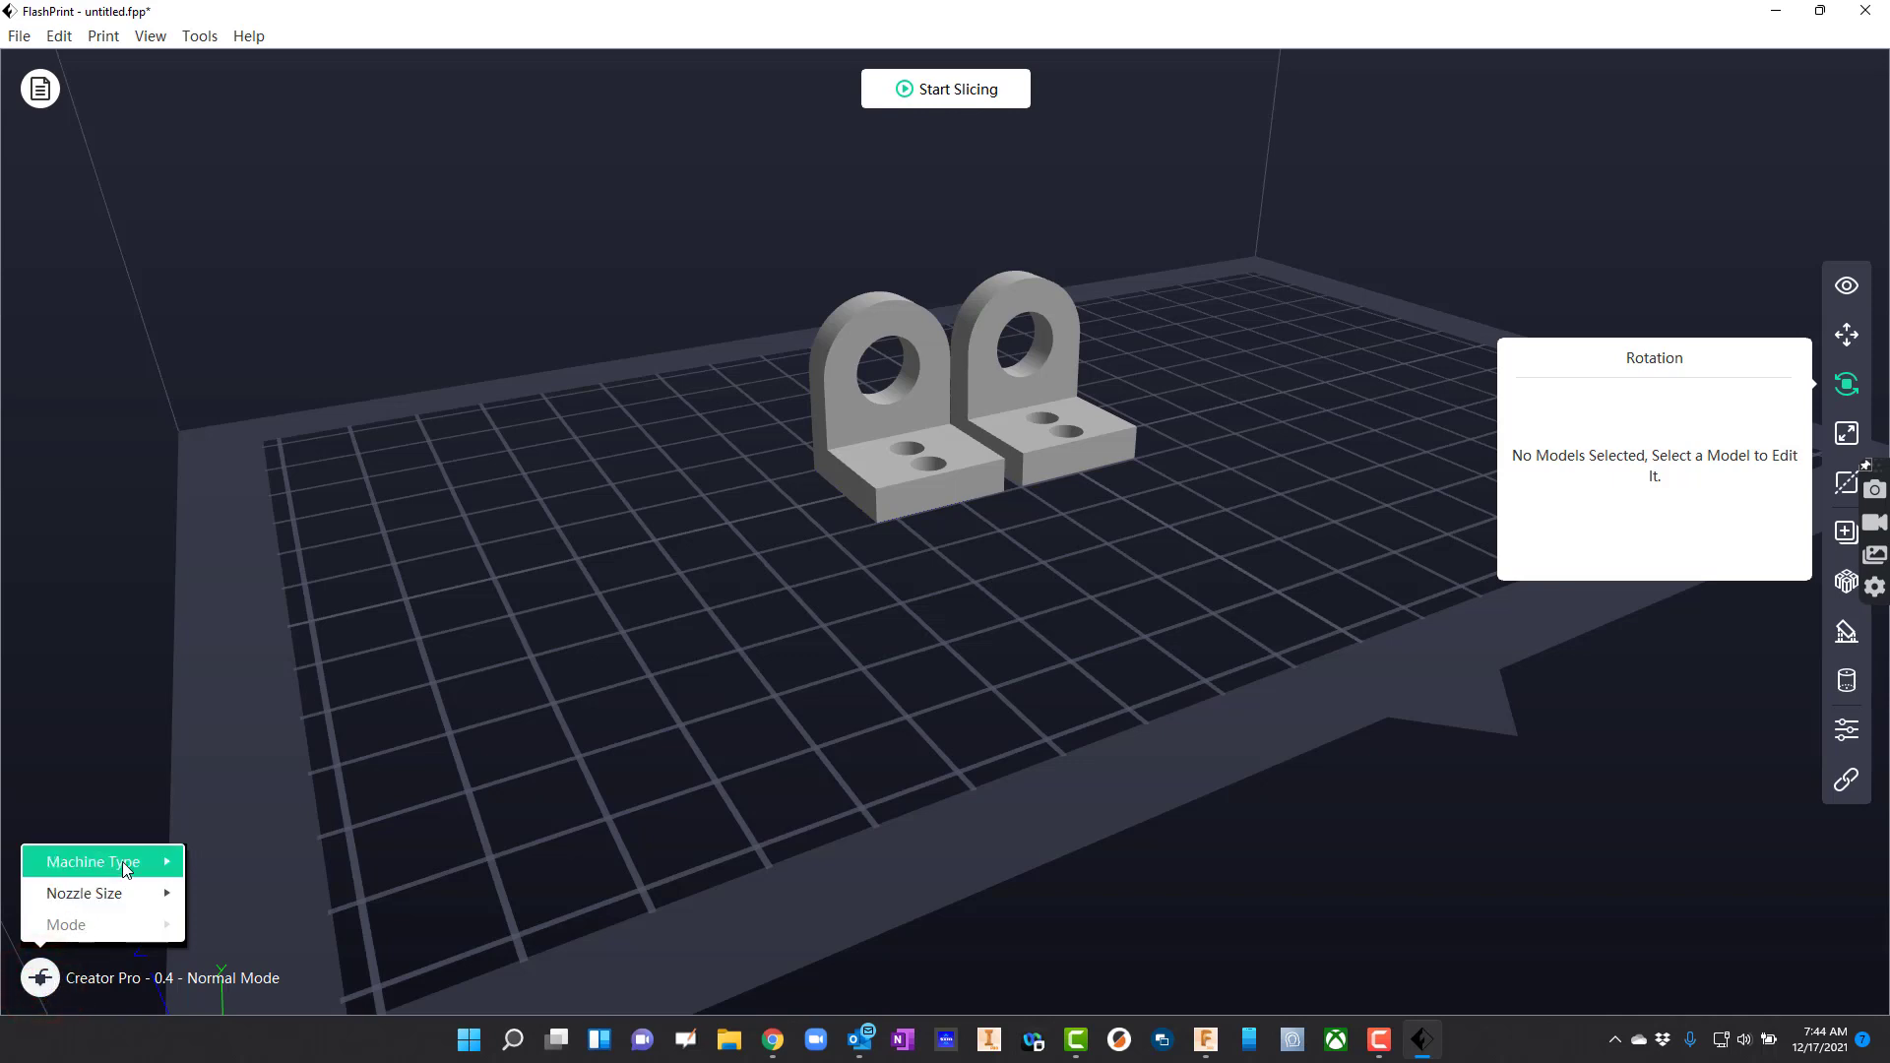
pyautogui.moveTo(125, 867)
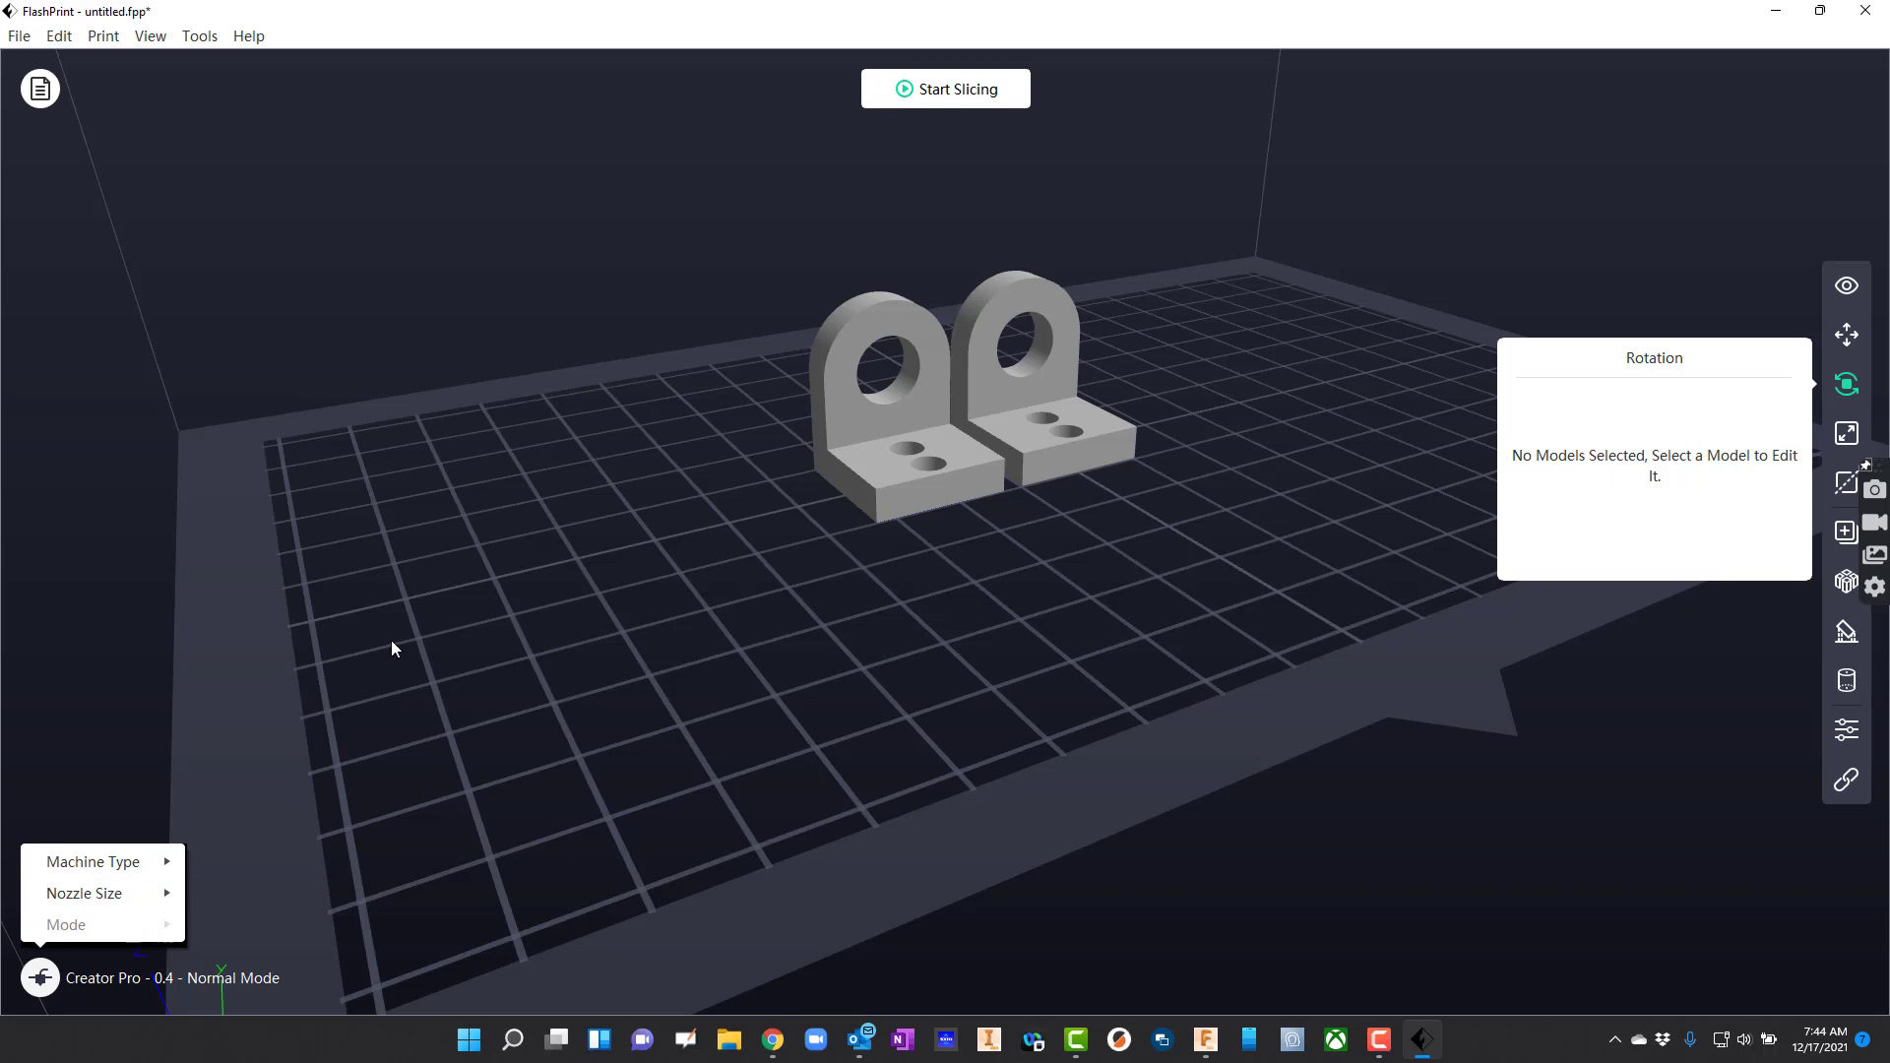
pyautogui.scroll(-5, 1197, 150)
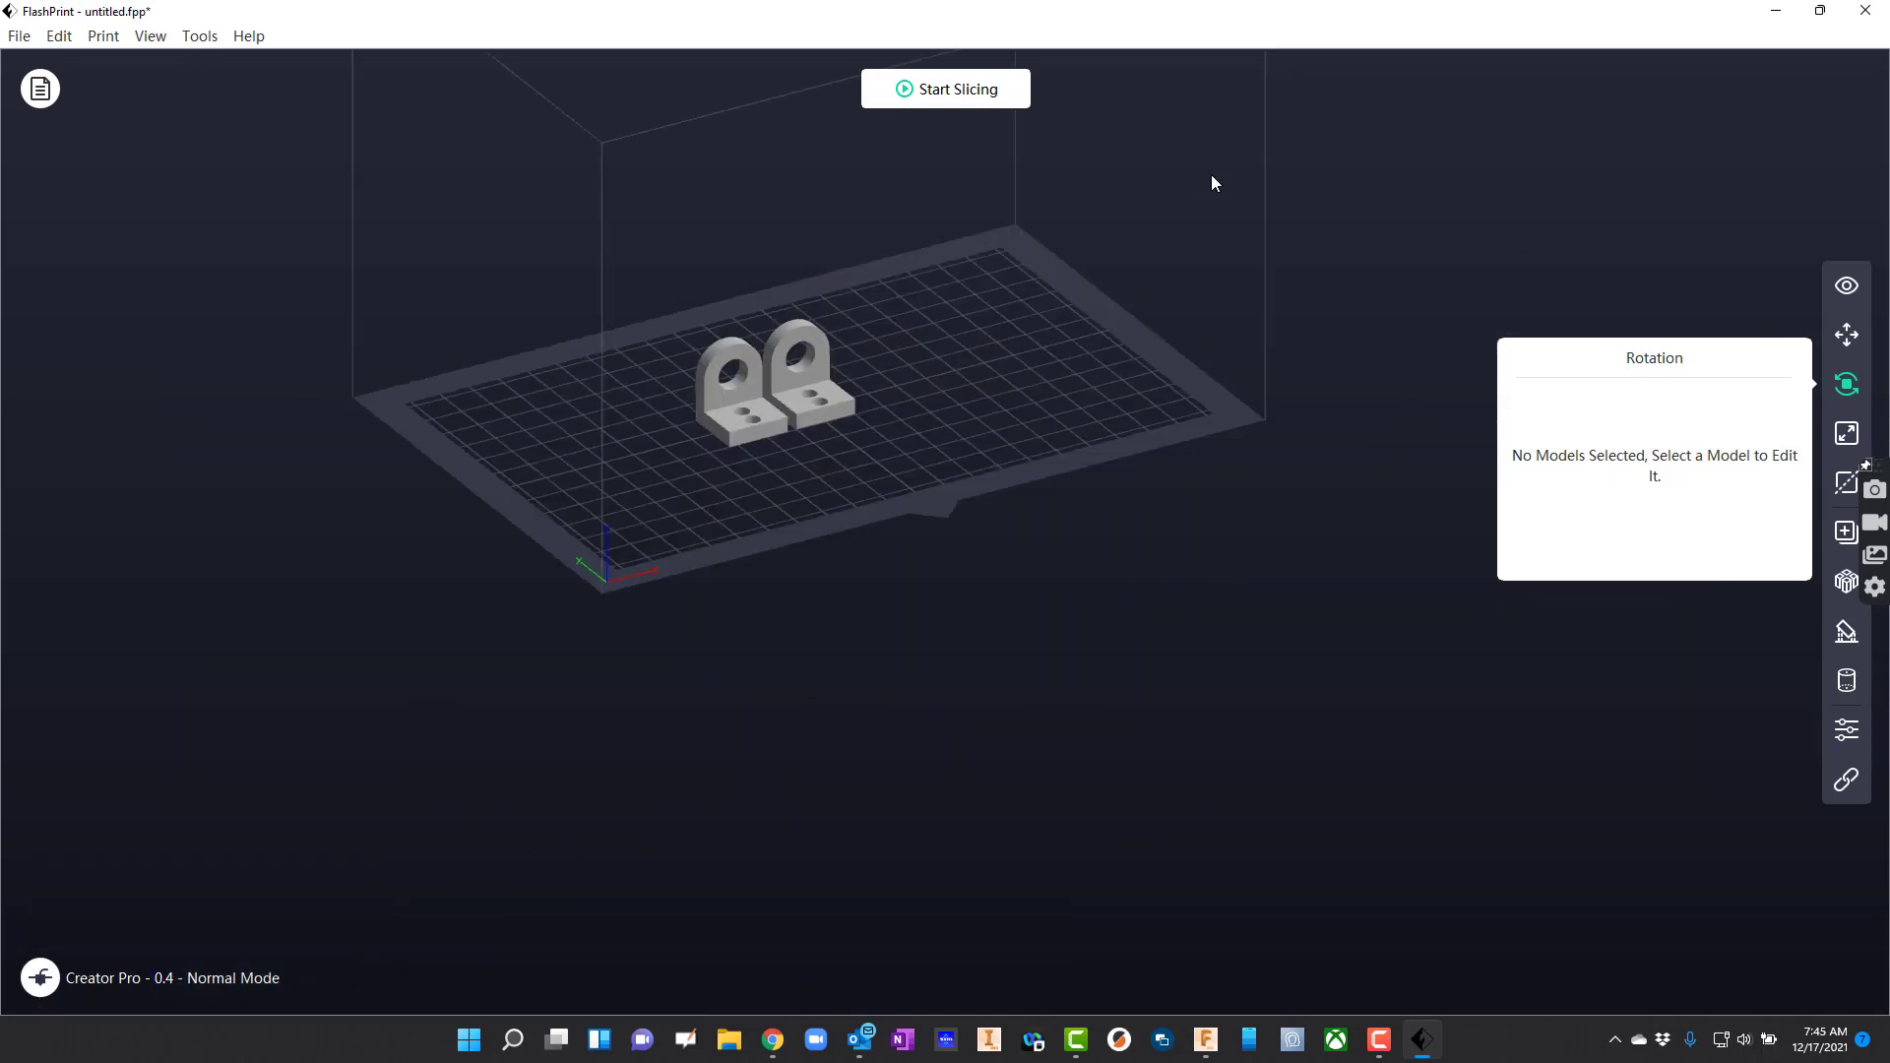
# Orbit and pan to a level, centred view of the build plate and show the preset camera views
pyautogui.moveTo(1048, 340)
pyautogui.mouseDown()
pyautogui.moveTo(1103, 471)
pyautogui.moveTo(1126, 452)
pyautogui.moveTo(907, 324)
pyautogui.moveTo(1063, 325)
pyautogui.moveTo(1056, 352)
pyautogui.moveTo(1025, 350)
pyautogui.moveTo(1072, 329)
pyautogui.moveTo(1052, 339)
pyautogui.mouseUp()
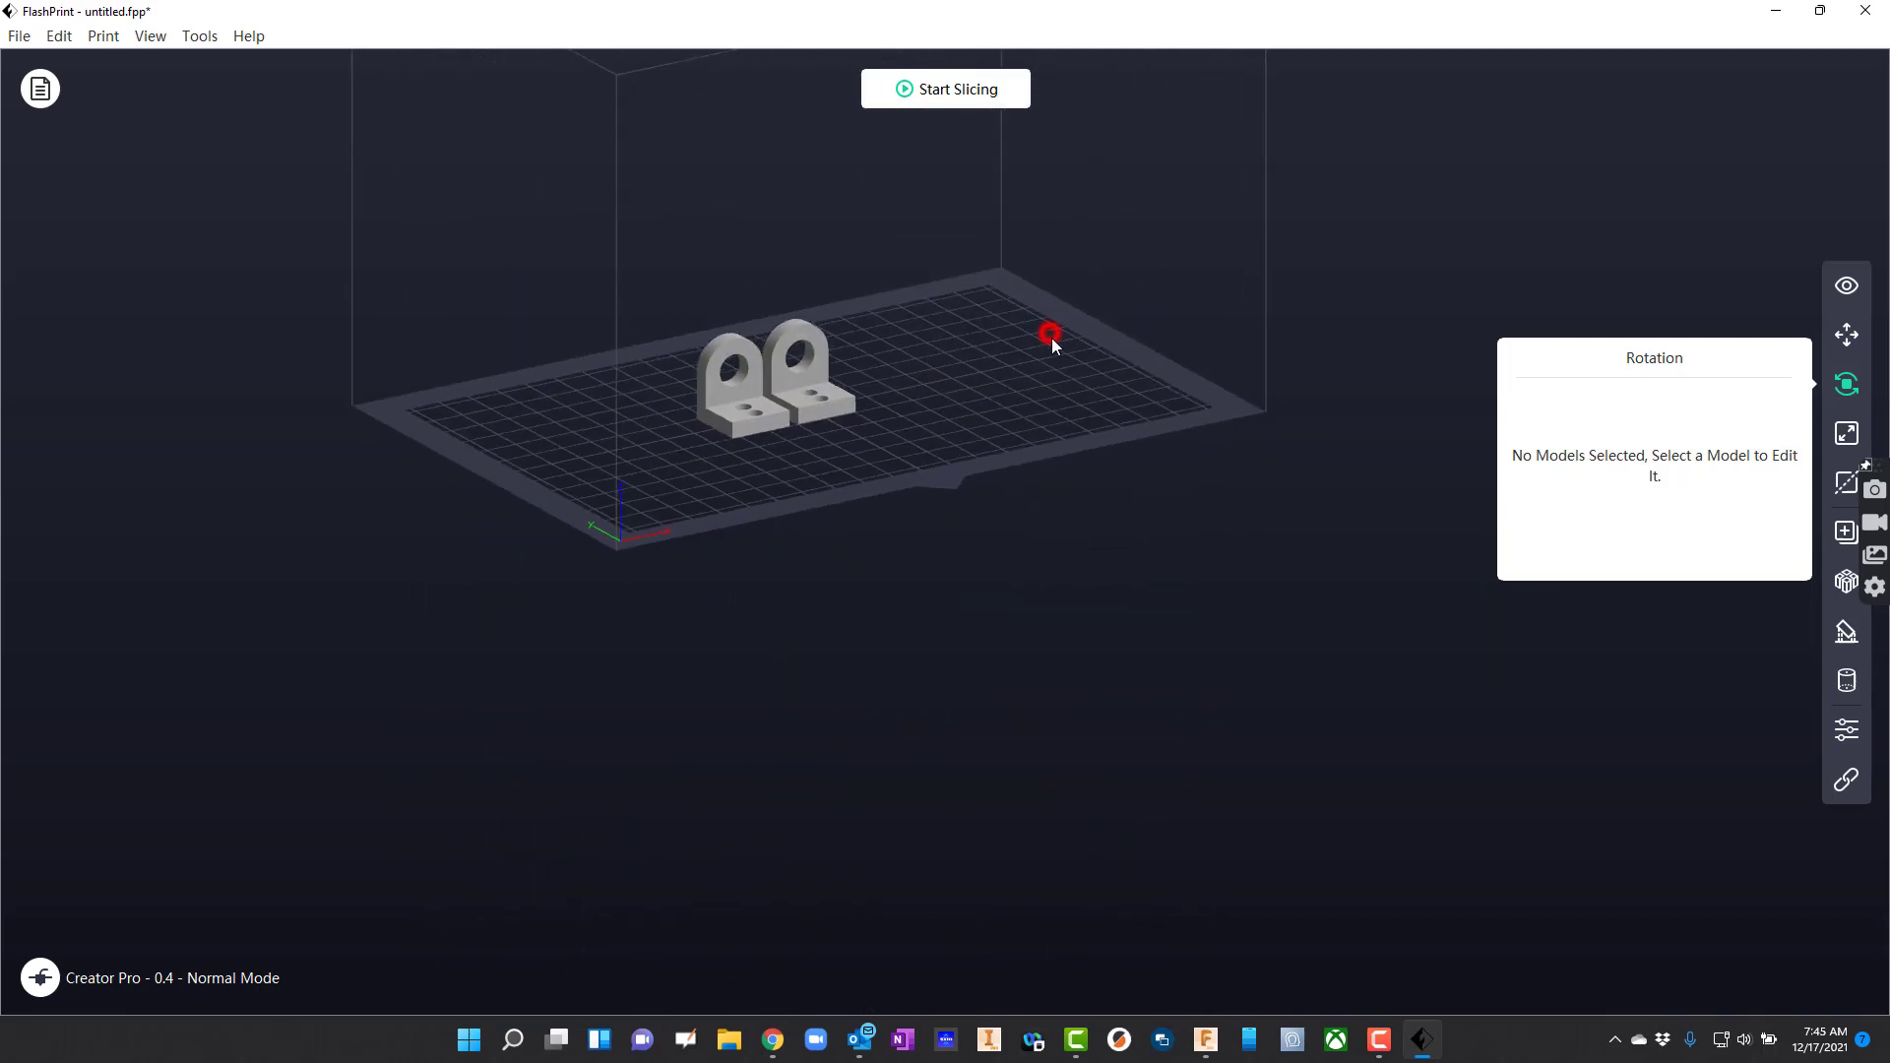
pyautogui.click(961, 380)
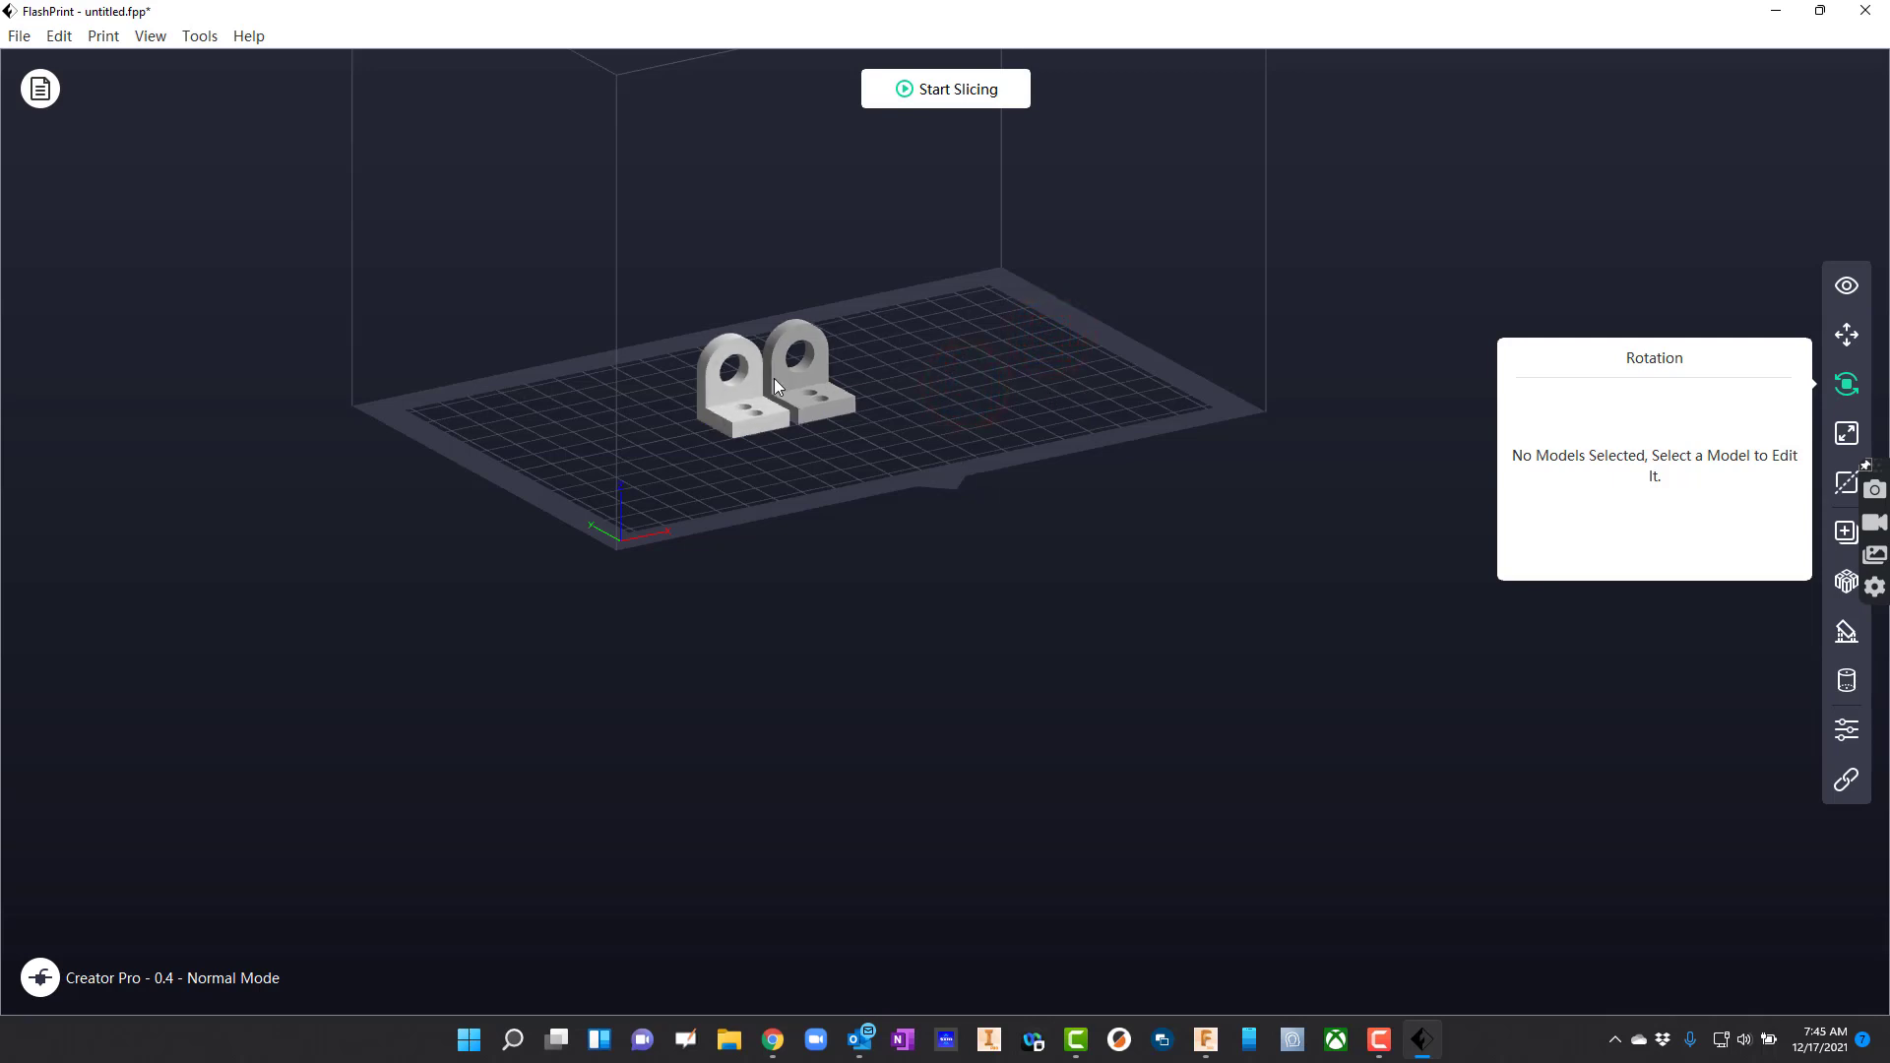
pyautogui.moveTo(1013, 367); pyautogui.dragTo(1308, 759)
pyautogui.scroll(3, 636, 716)
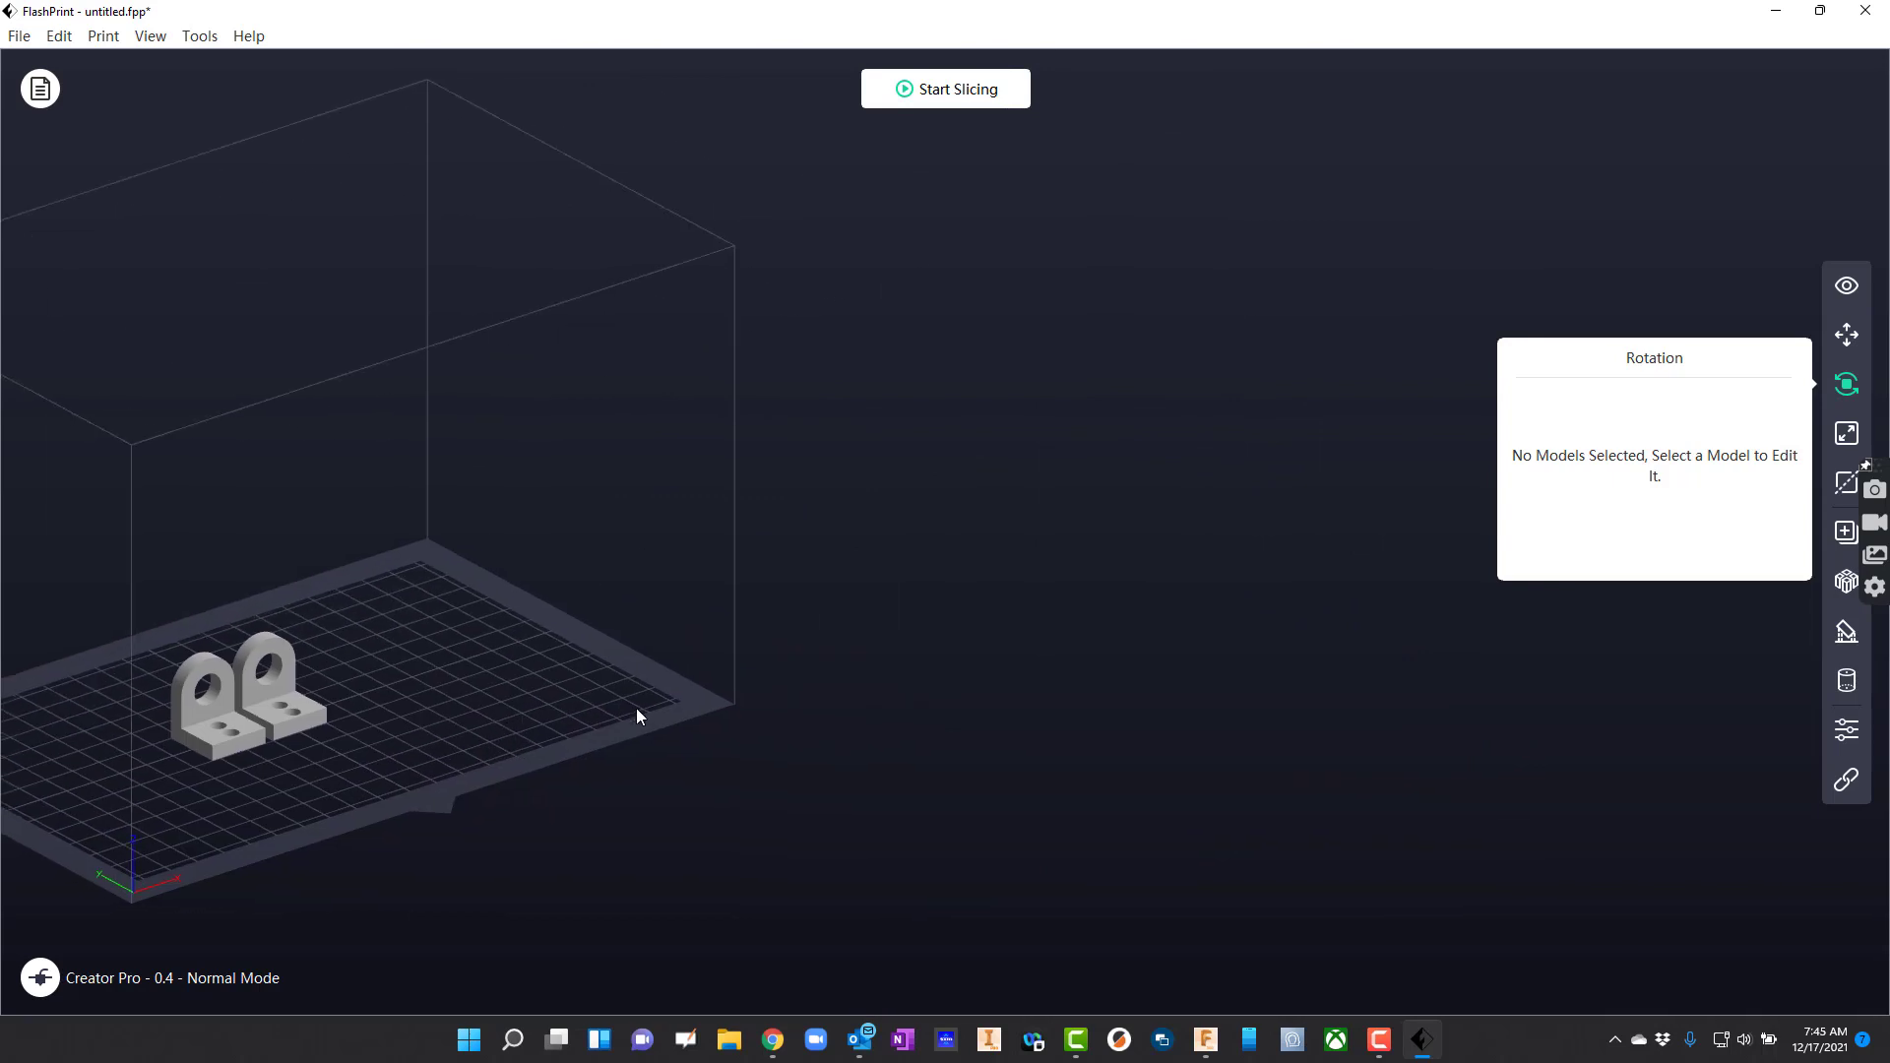
pyautogui.moveTo(636, 713); pyautogui.dragTo(1217, 729, button='middle')
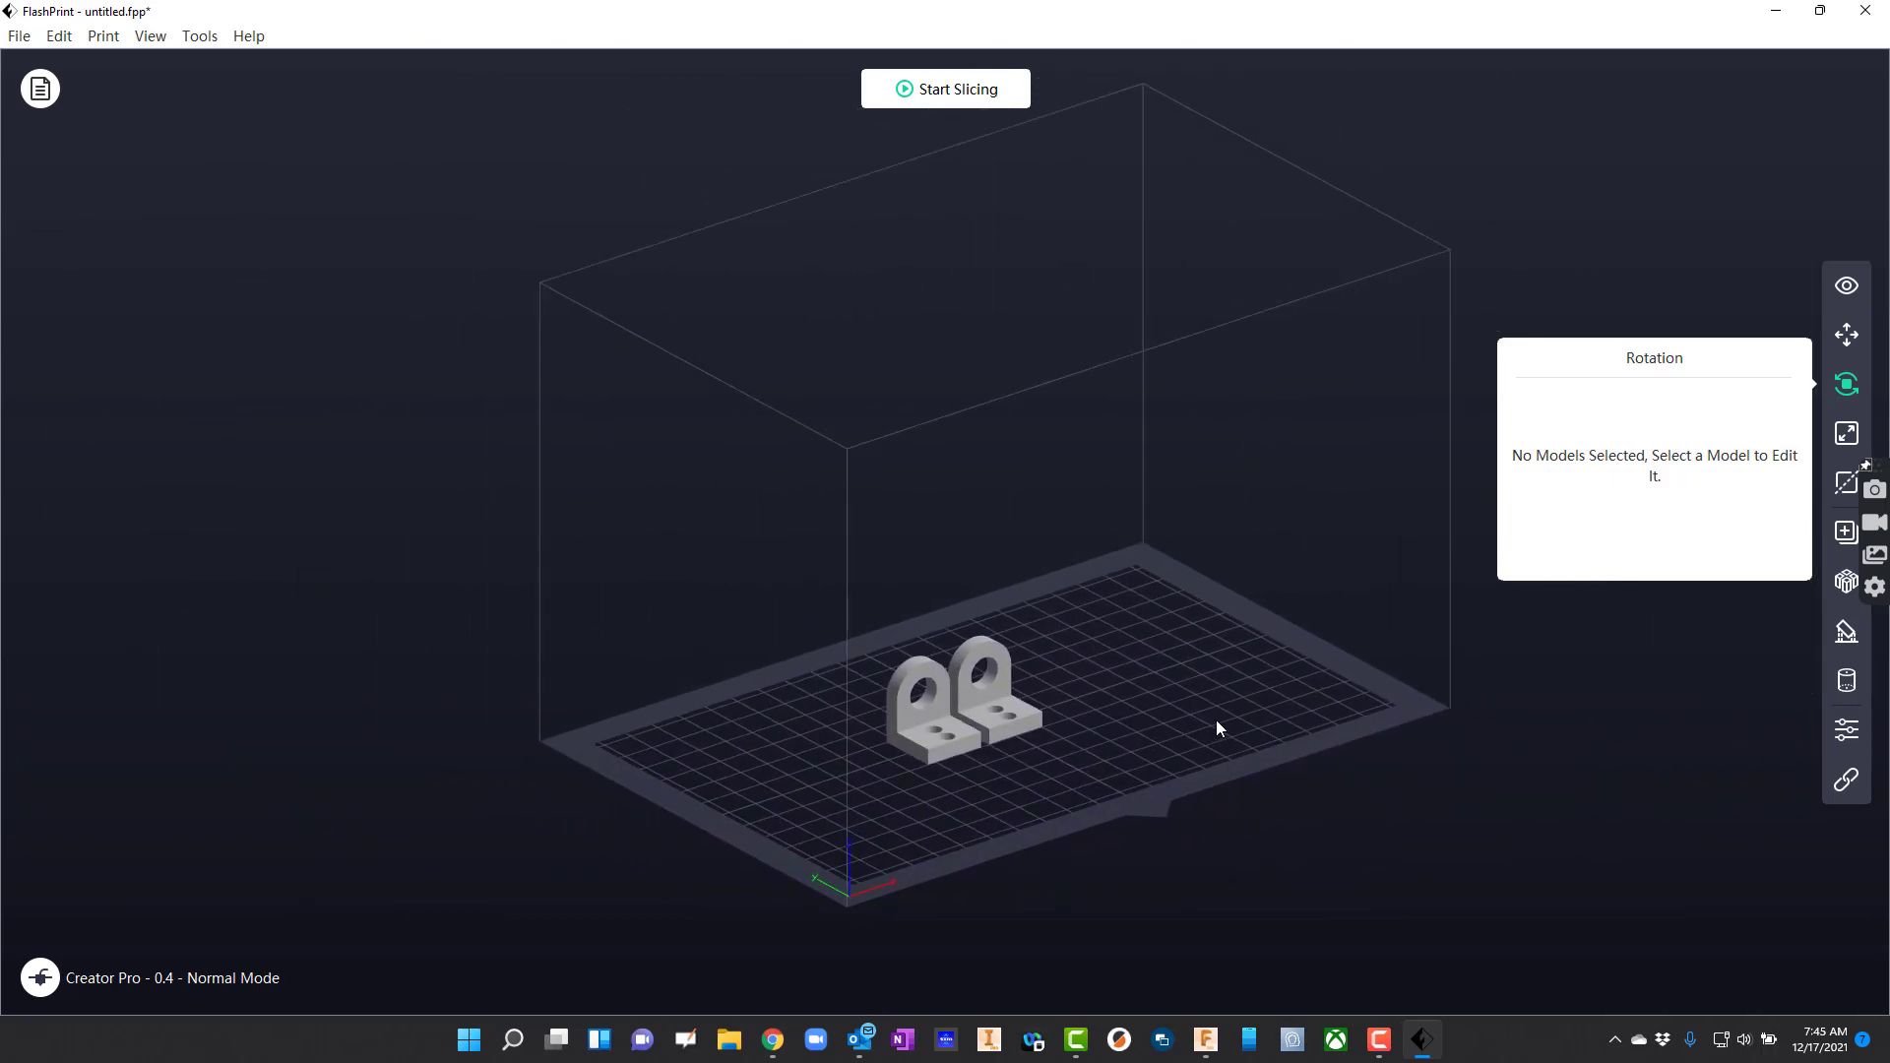
pyautogui.click(1846, 286)
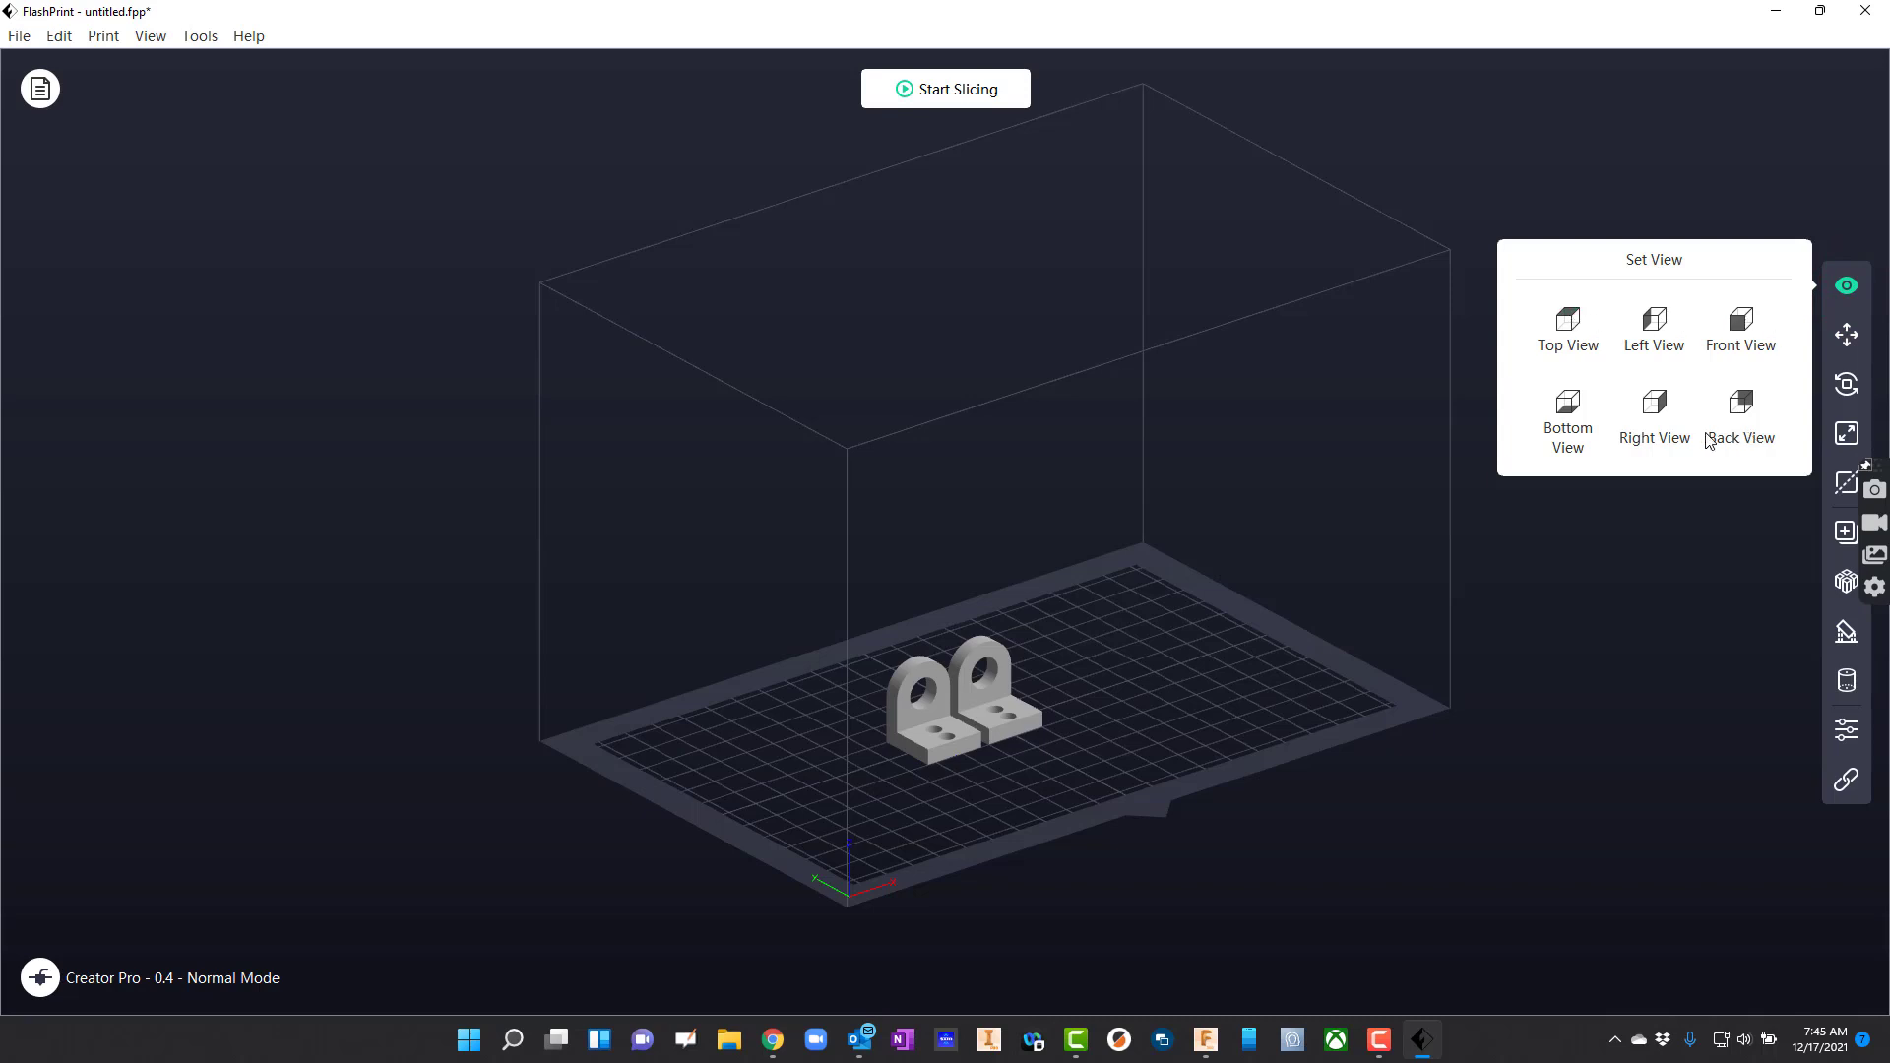
# Compare the Standard, Fine and Fast profiles, then slice both parts on Fine (0.12mm layers, 15% fill)
pyautogui.click(921, 95)
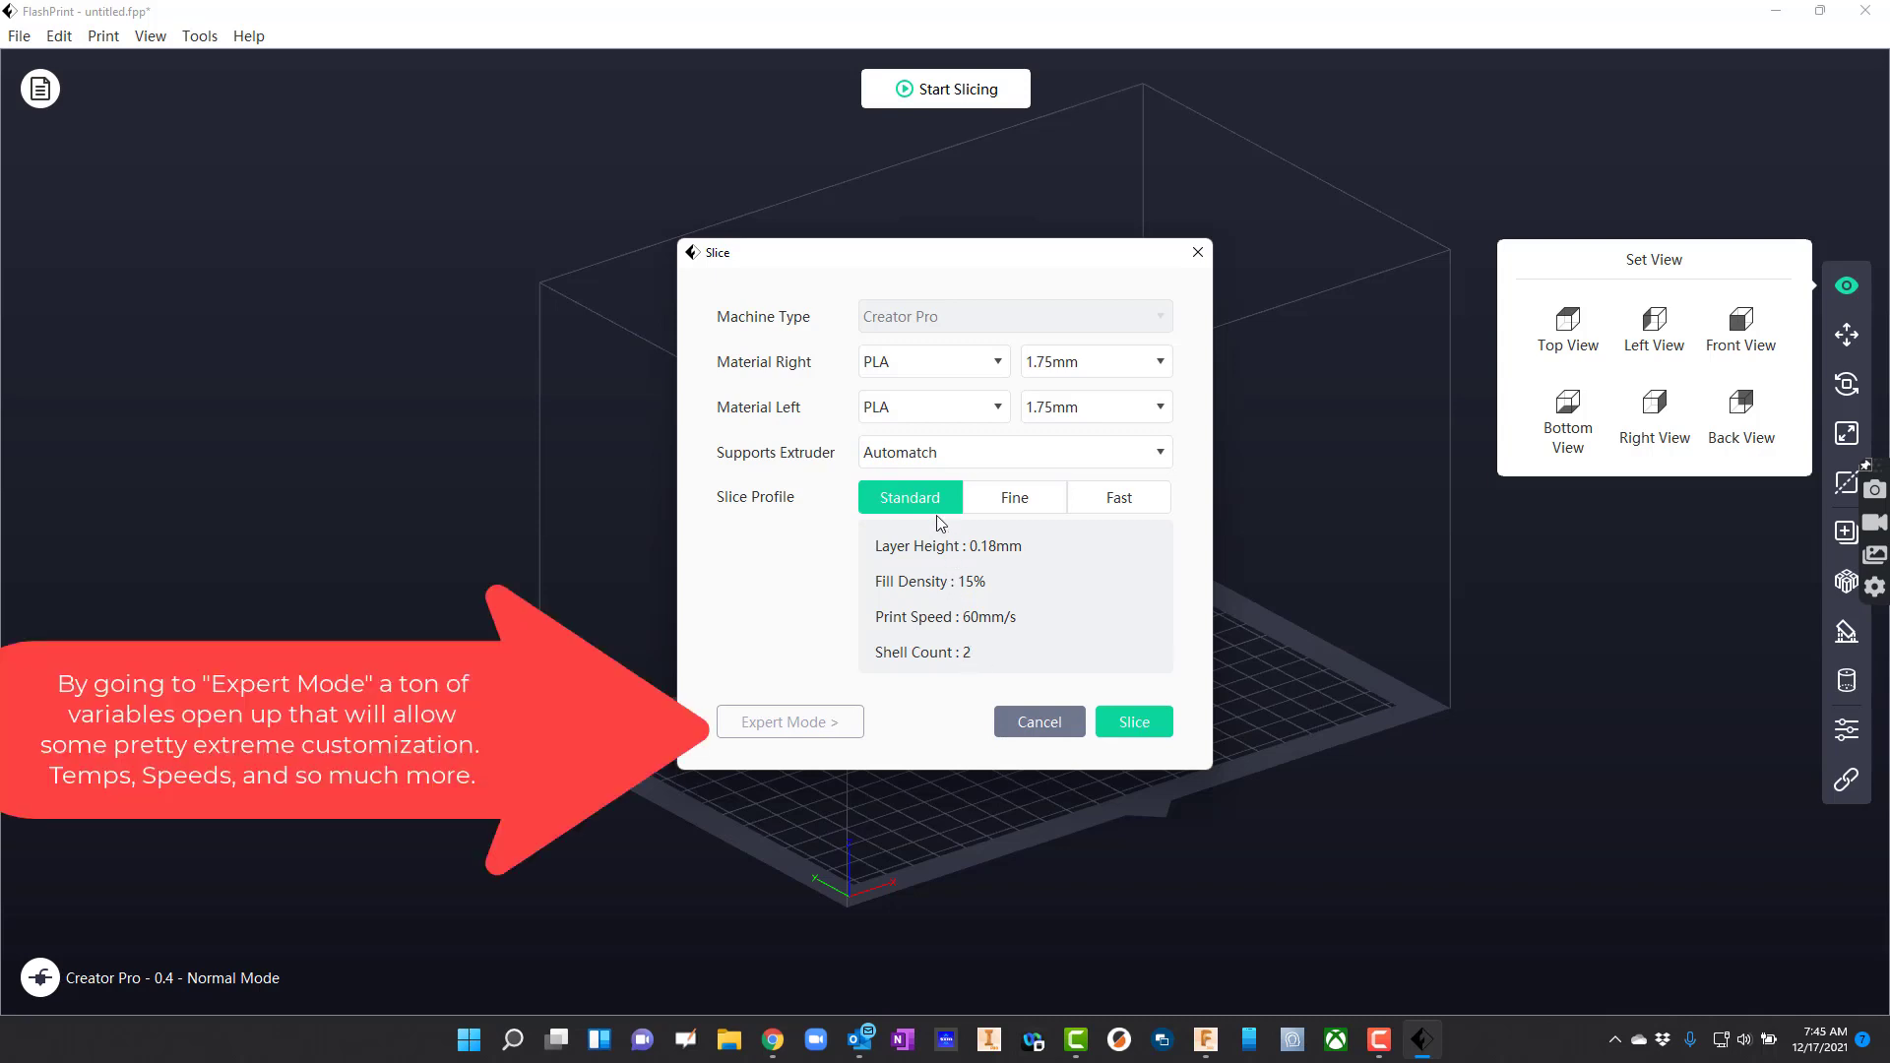
pyautogui.click(999, 513)
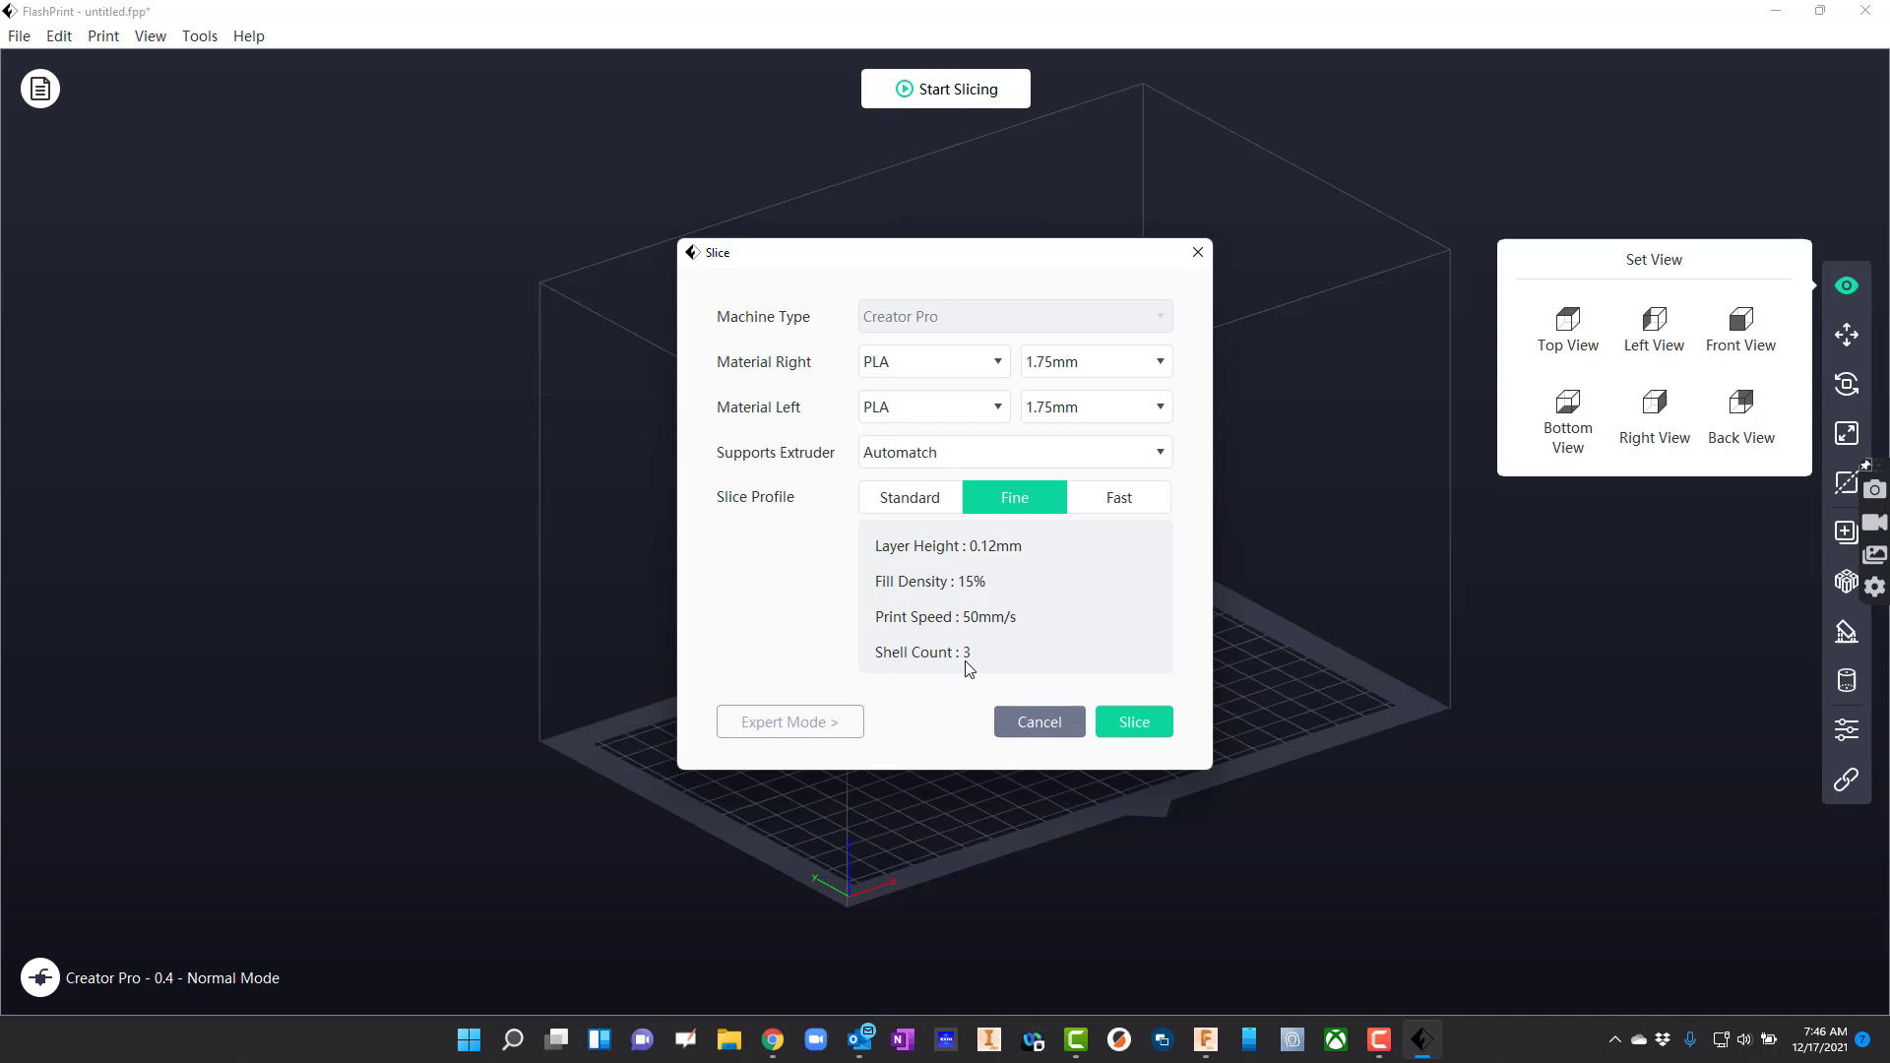
pyautogui.click(1116, 498)
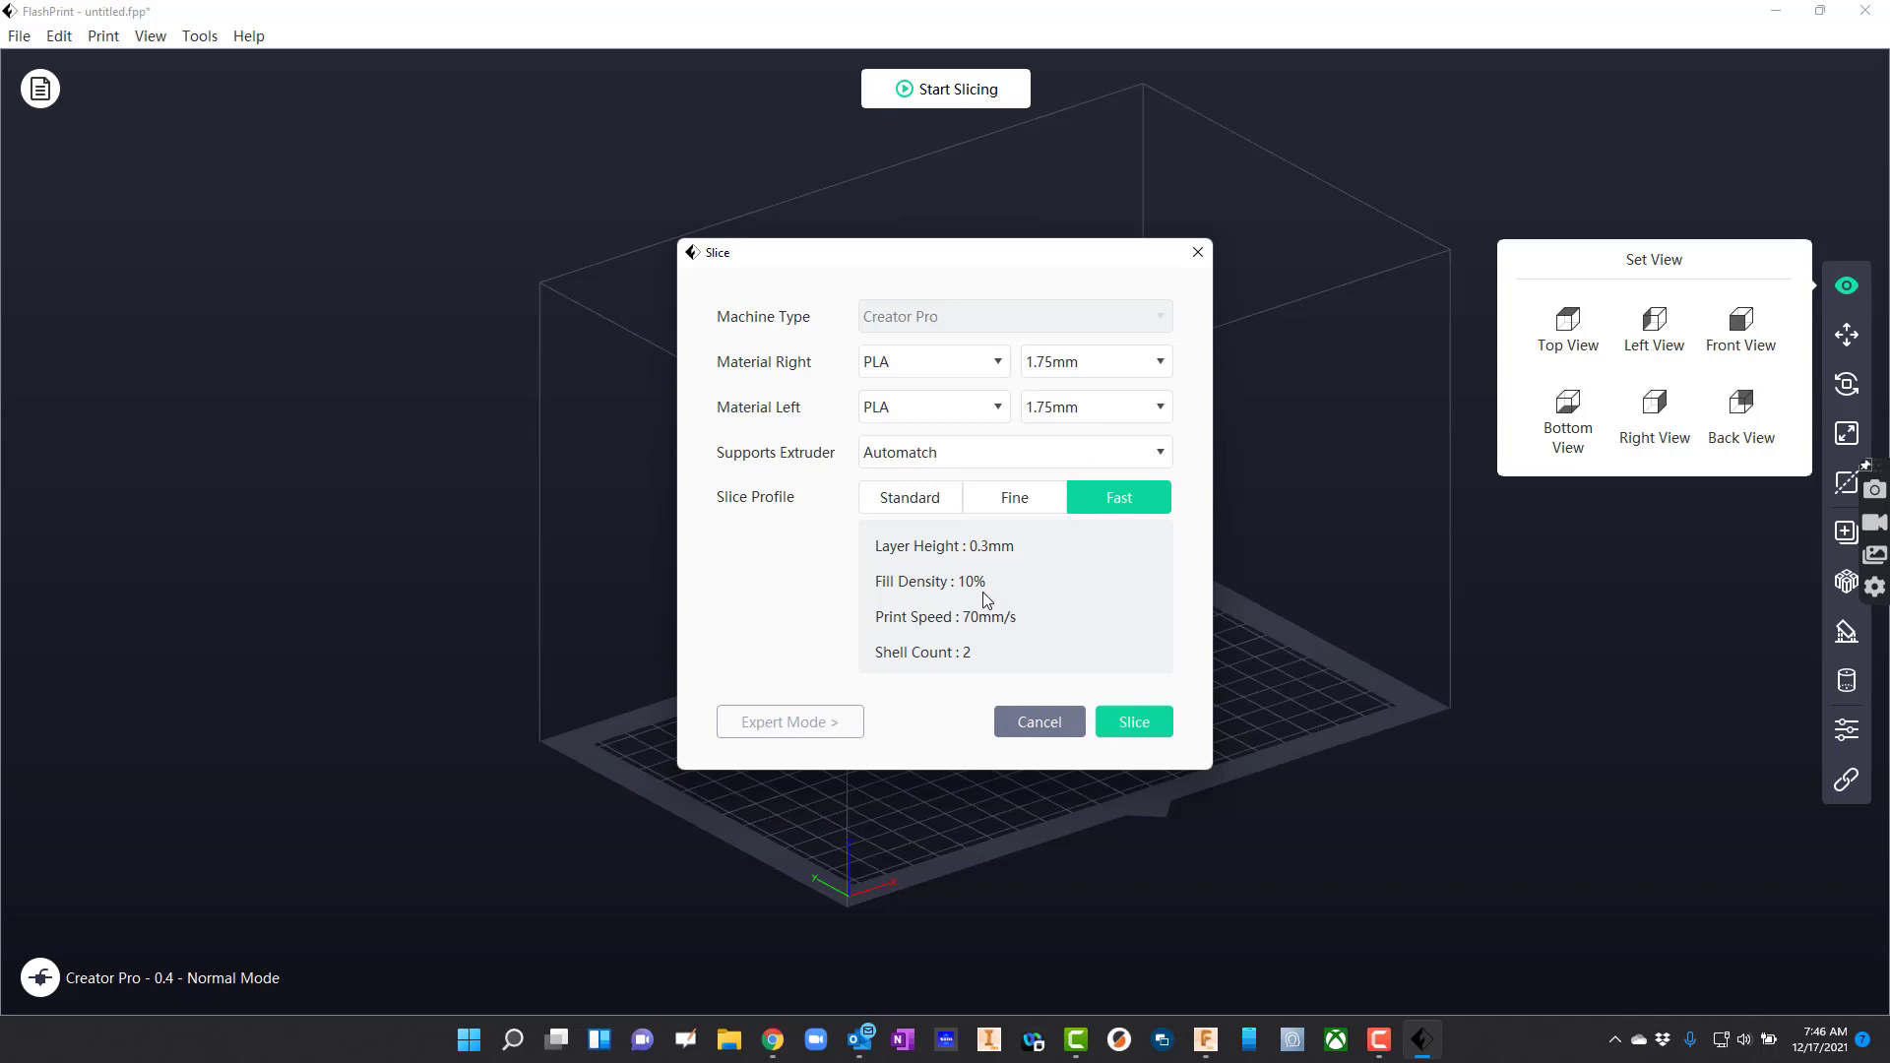
pyautogui.click(1014, 498)
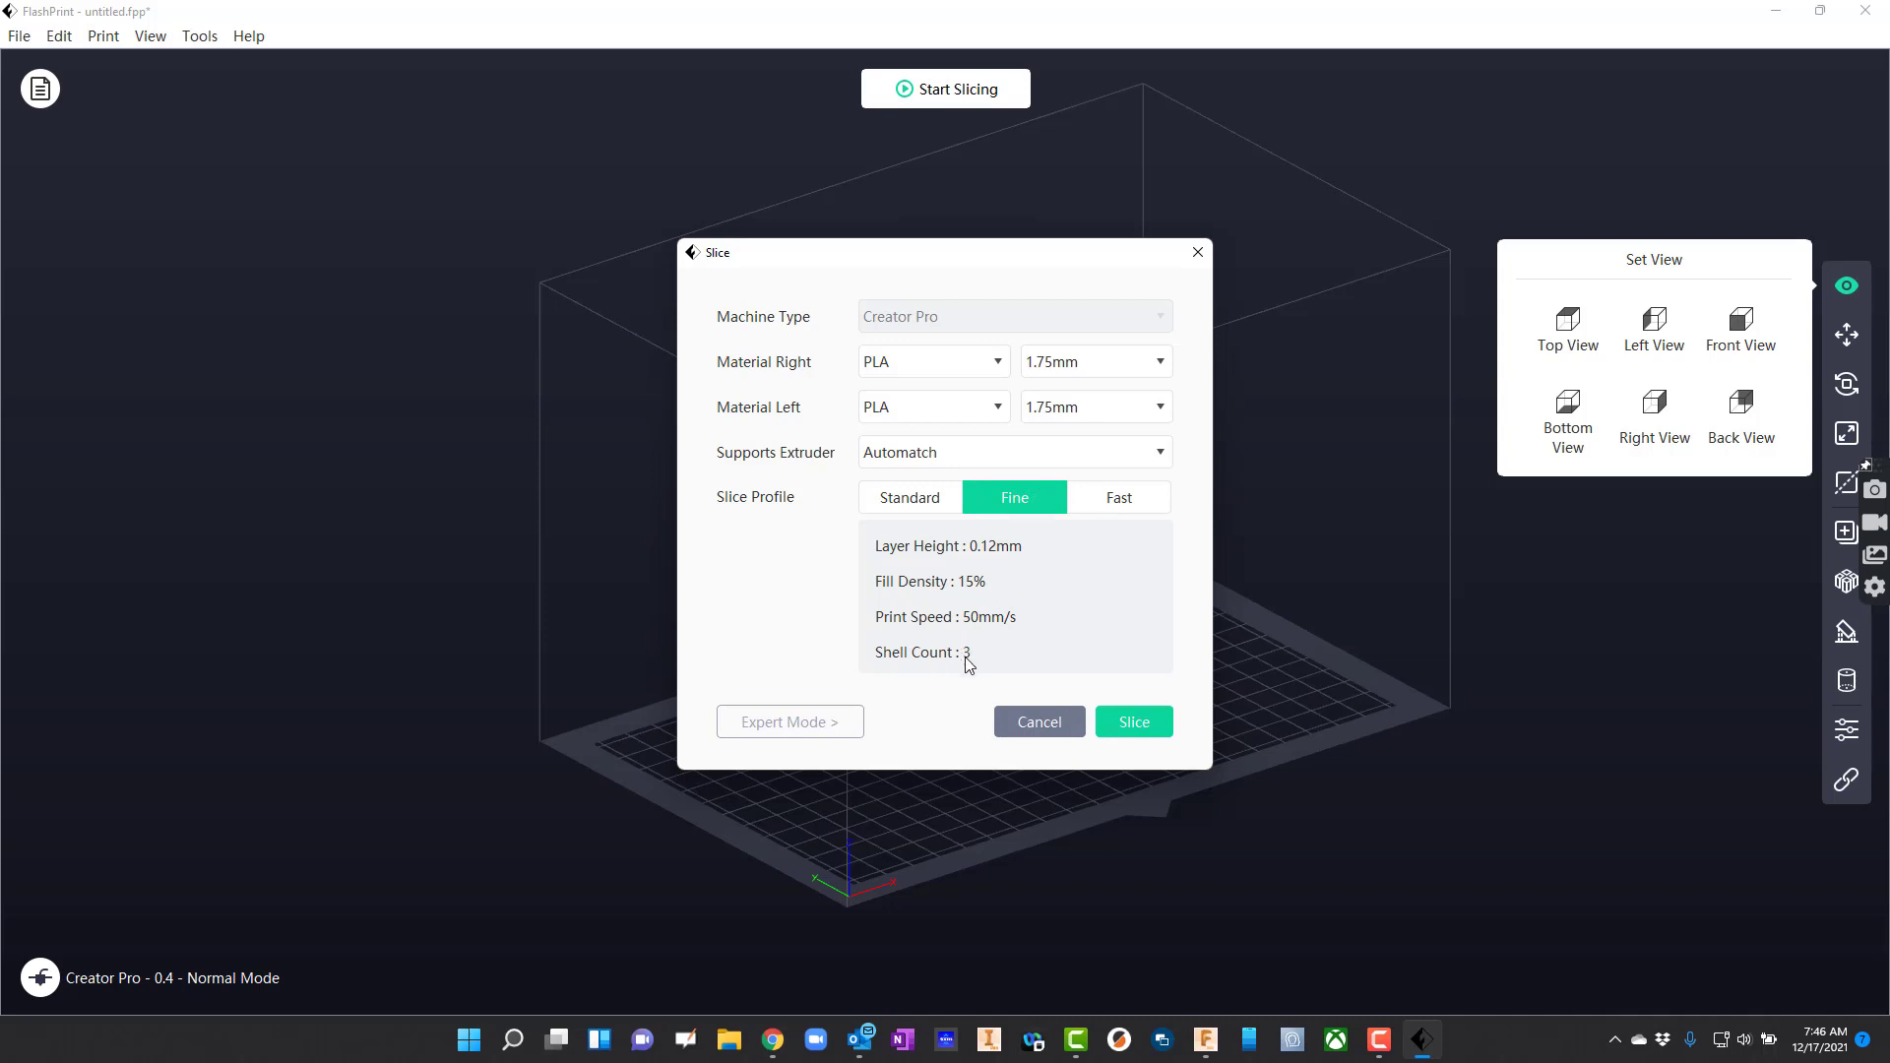
pyautogui.click(916, 502)
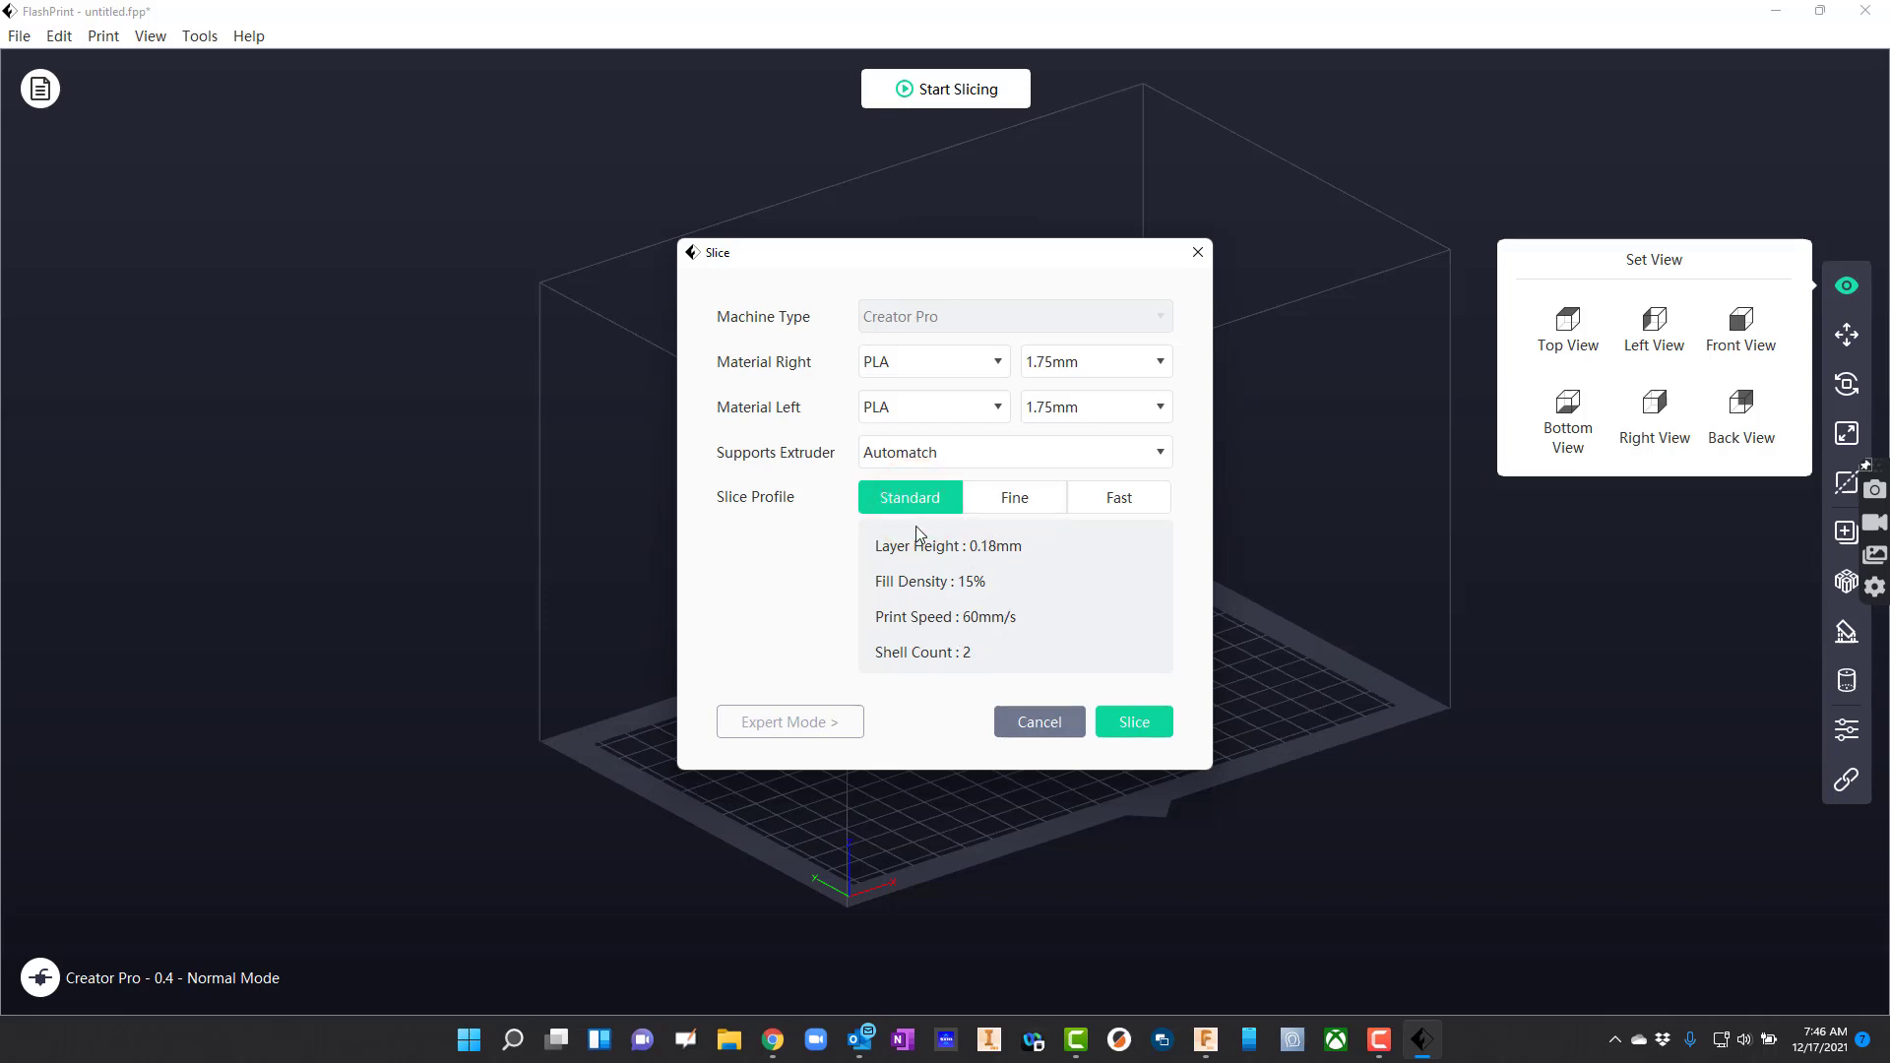
pyautogui.click(1019, 499)
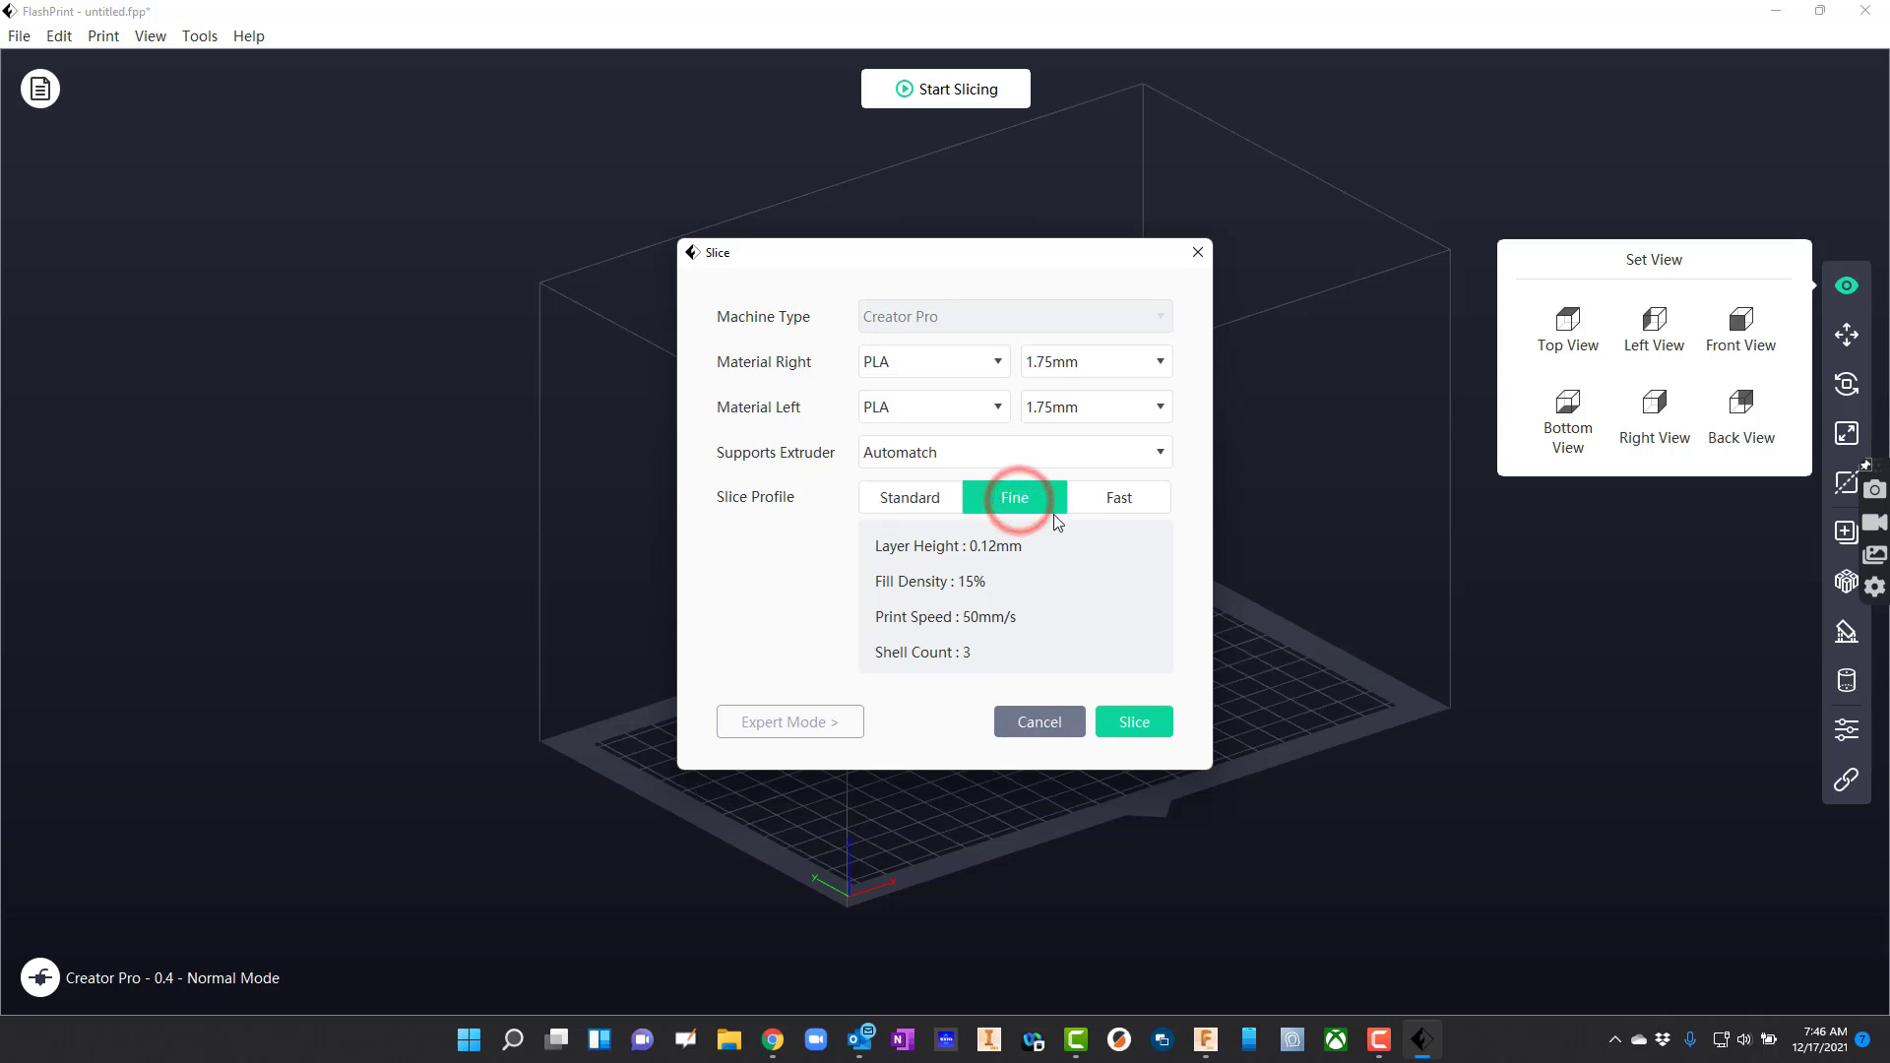
pyautogui.click(1125, 502)
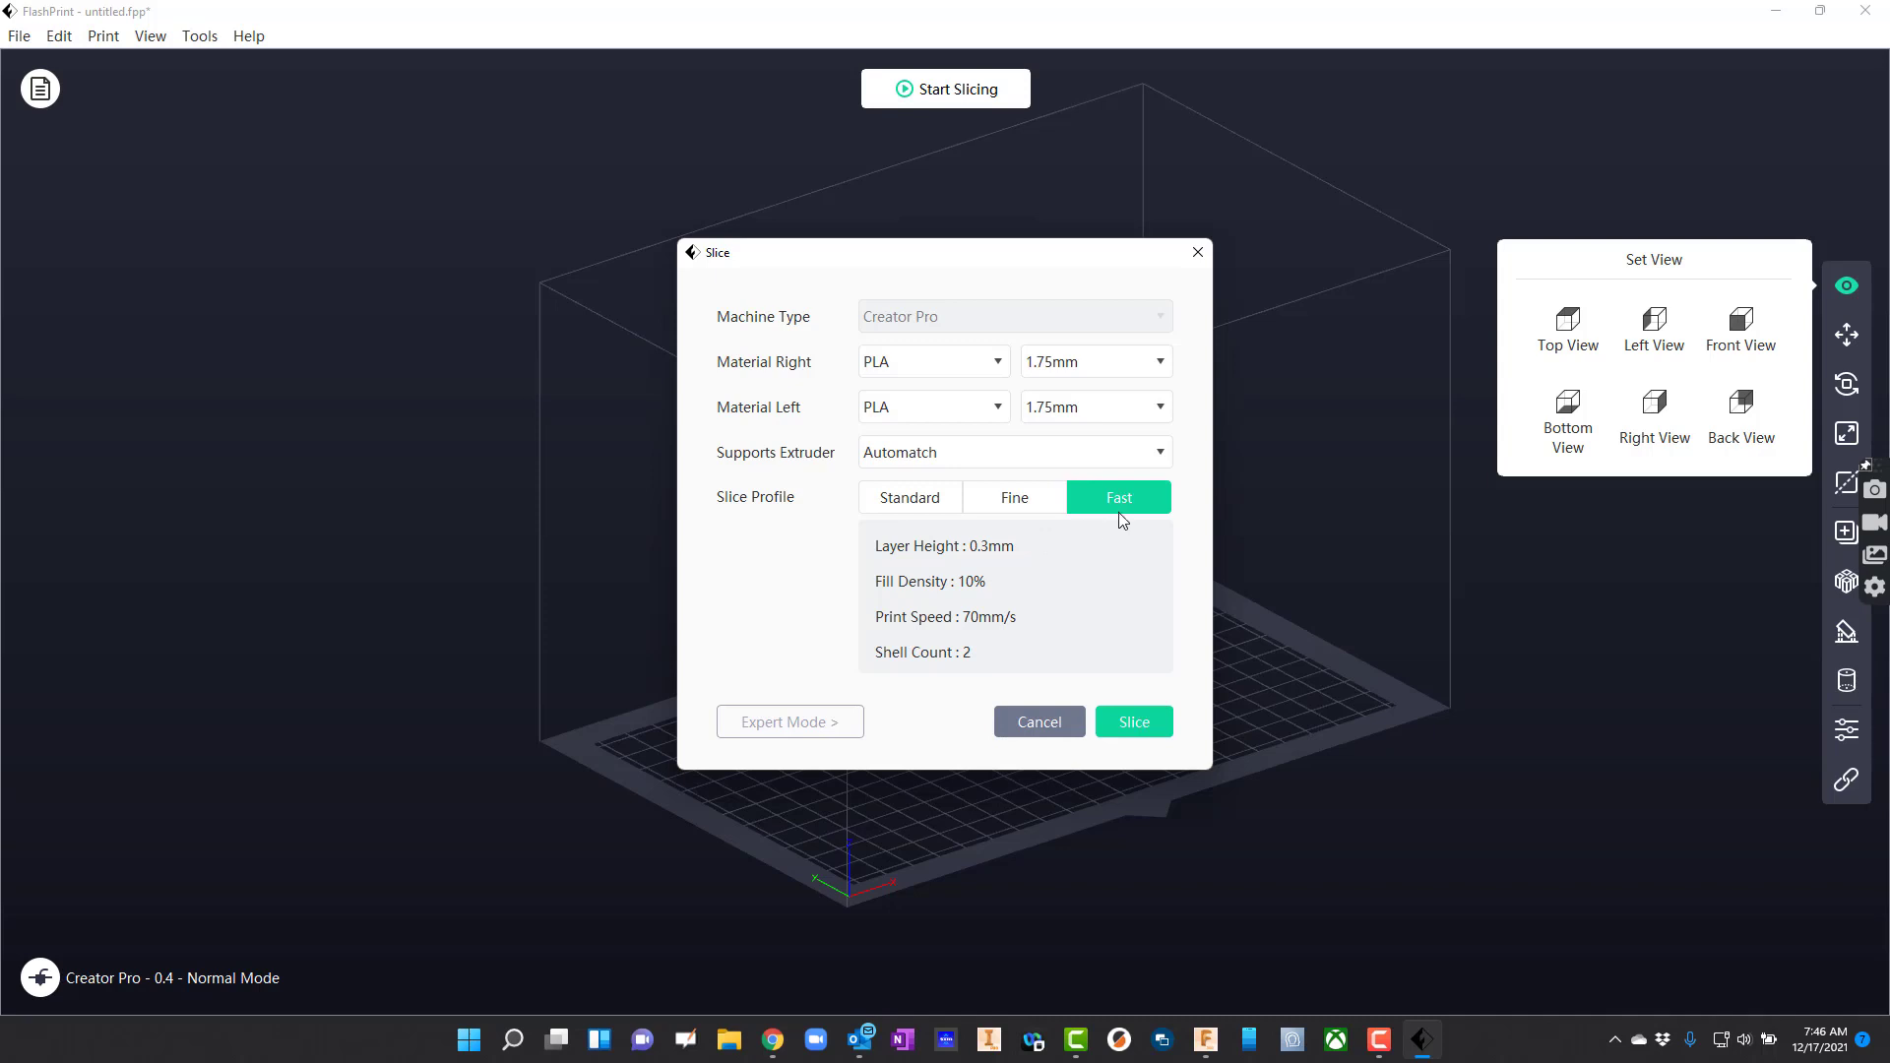
pyautogui.click(994, 501)
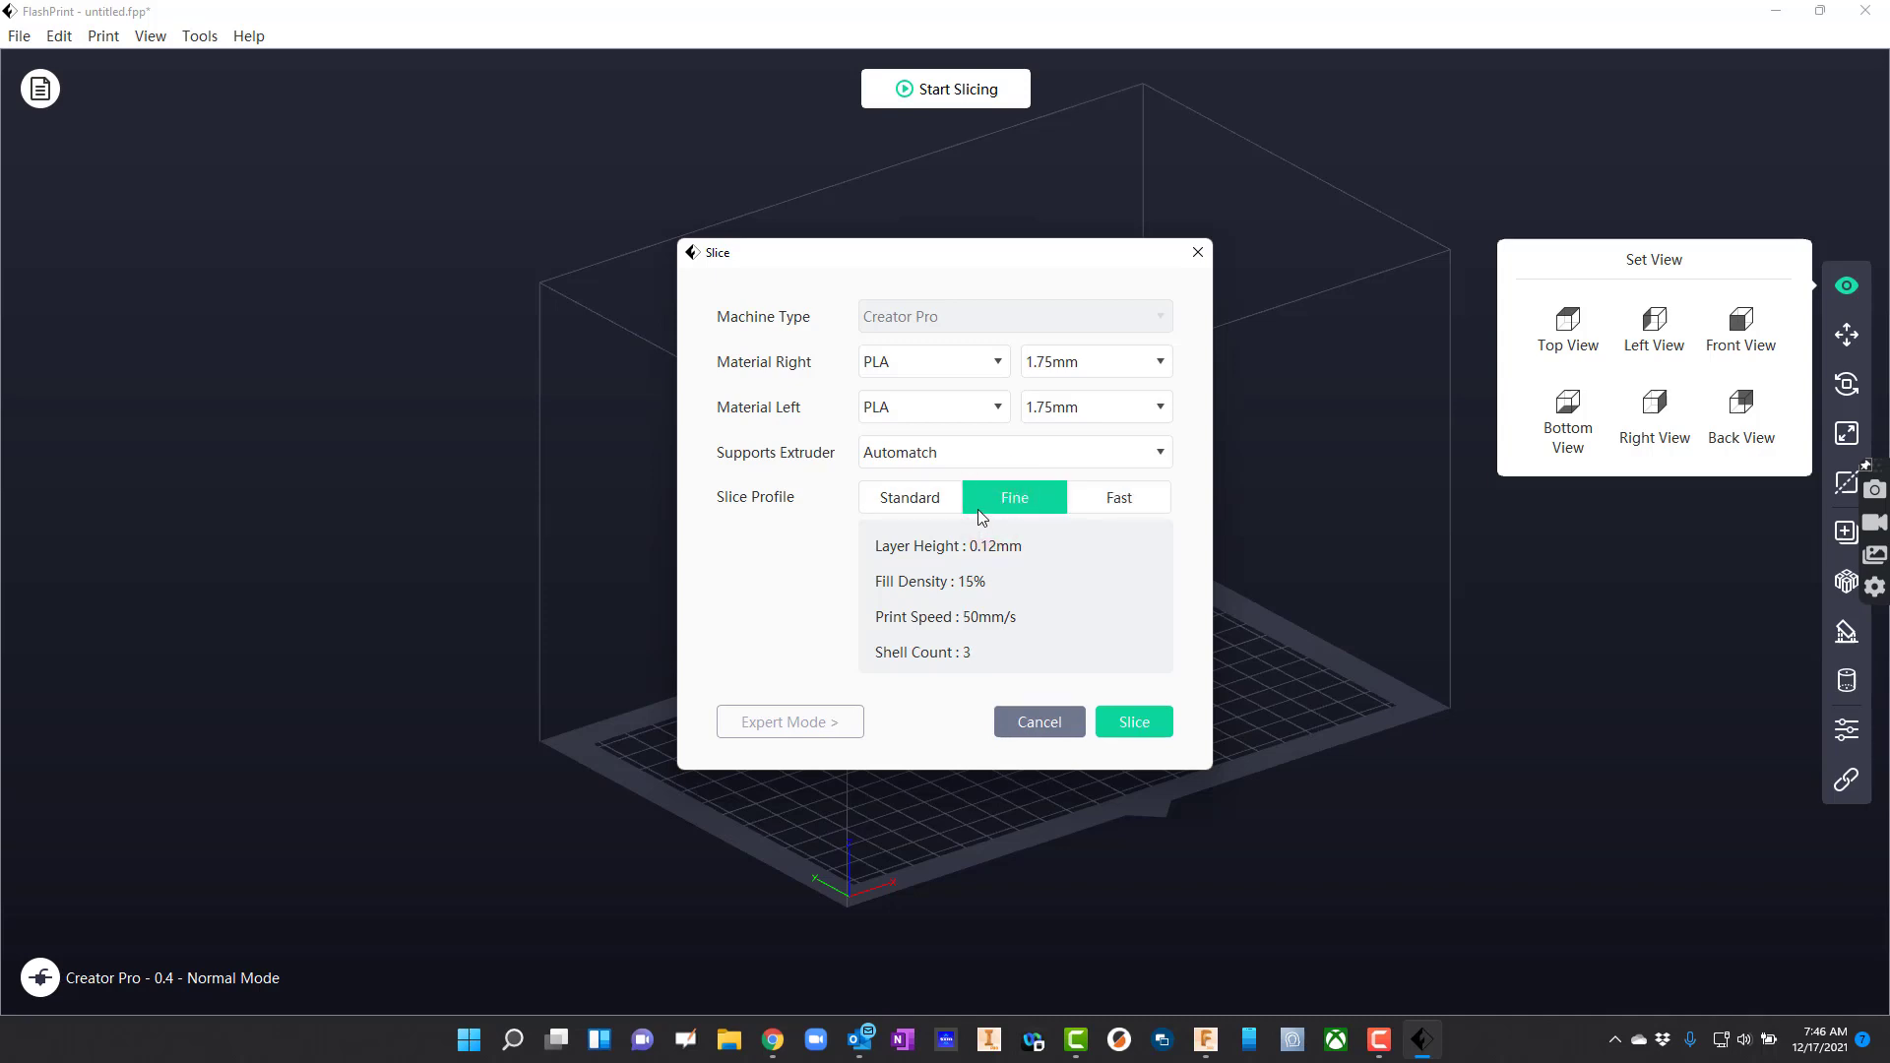
pyautogui.click(1132, 724)
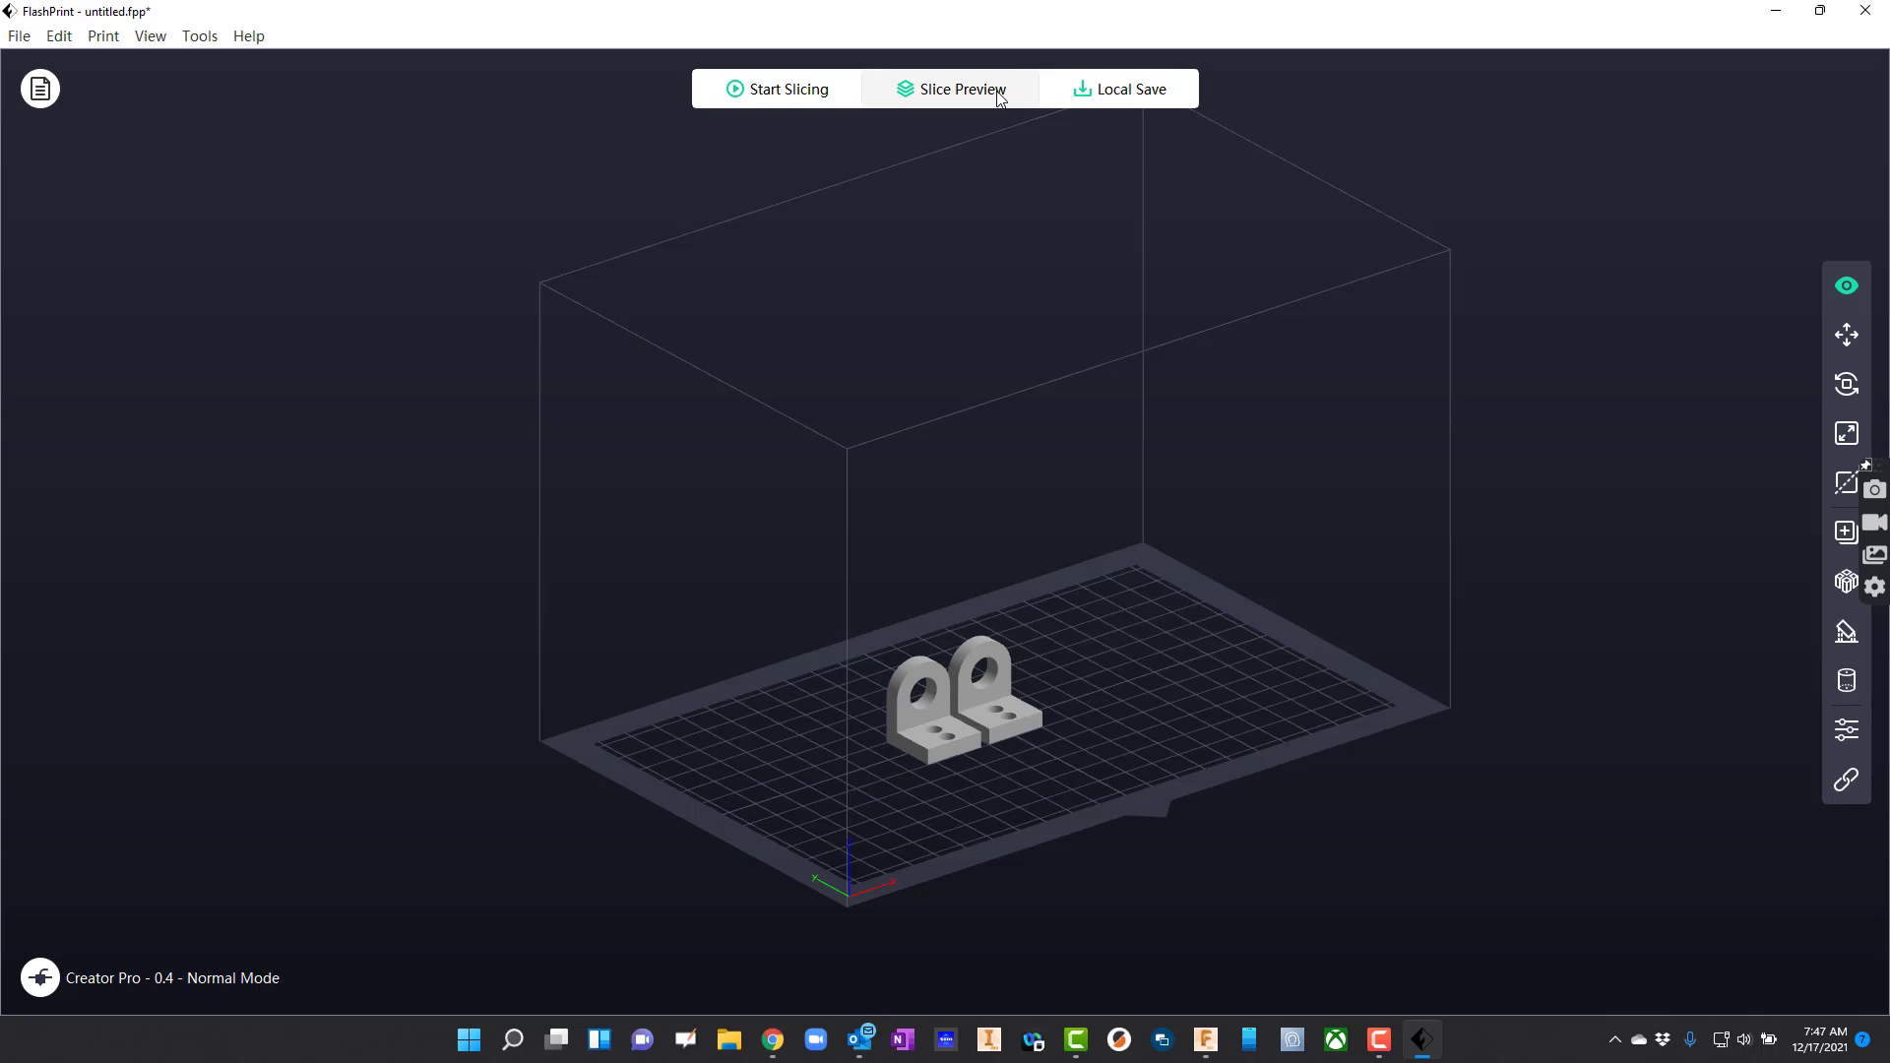
# Choose Save To Local from the Local Save options to save the sliced ArcBlock as .x3g
pyautogui.click(1107, 95)
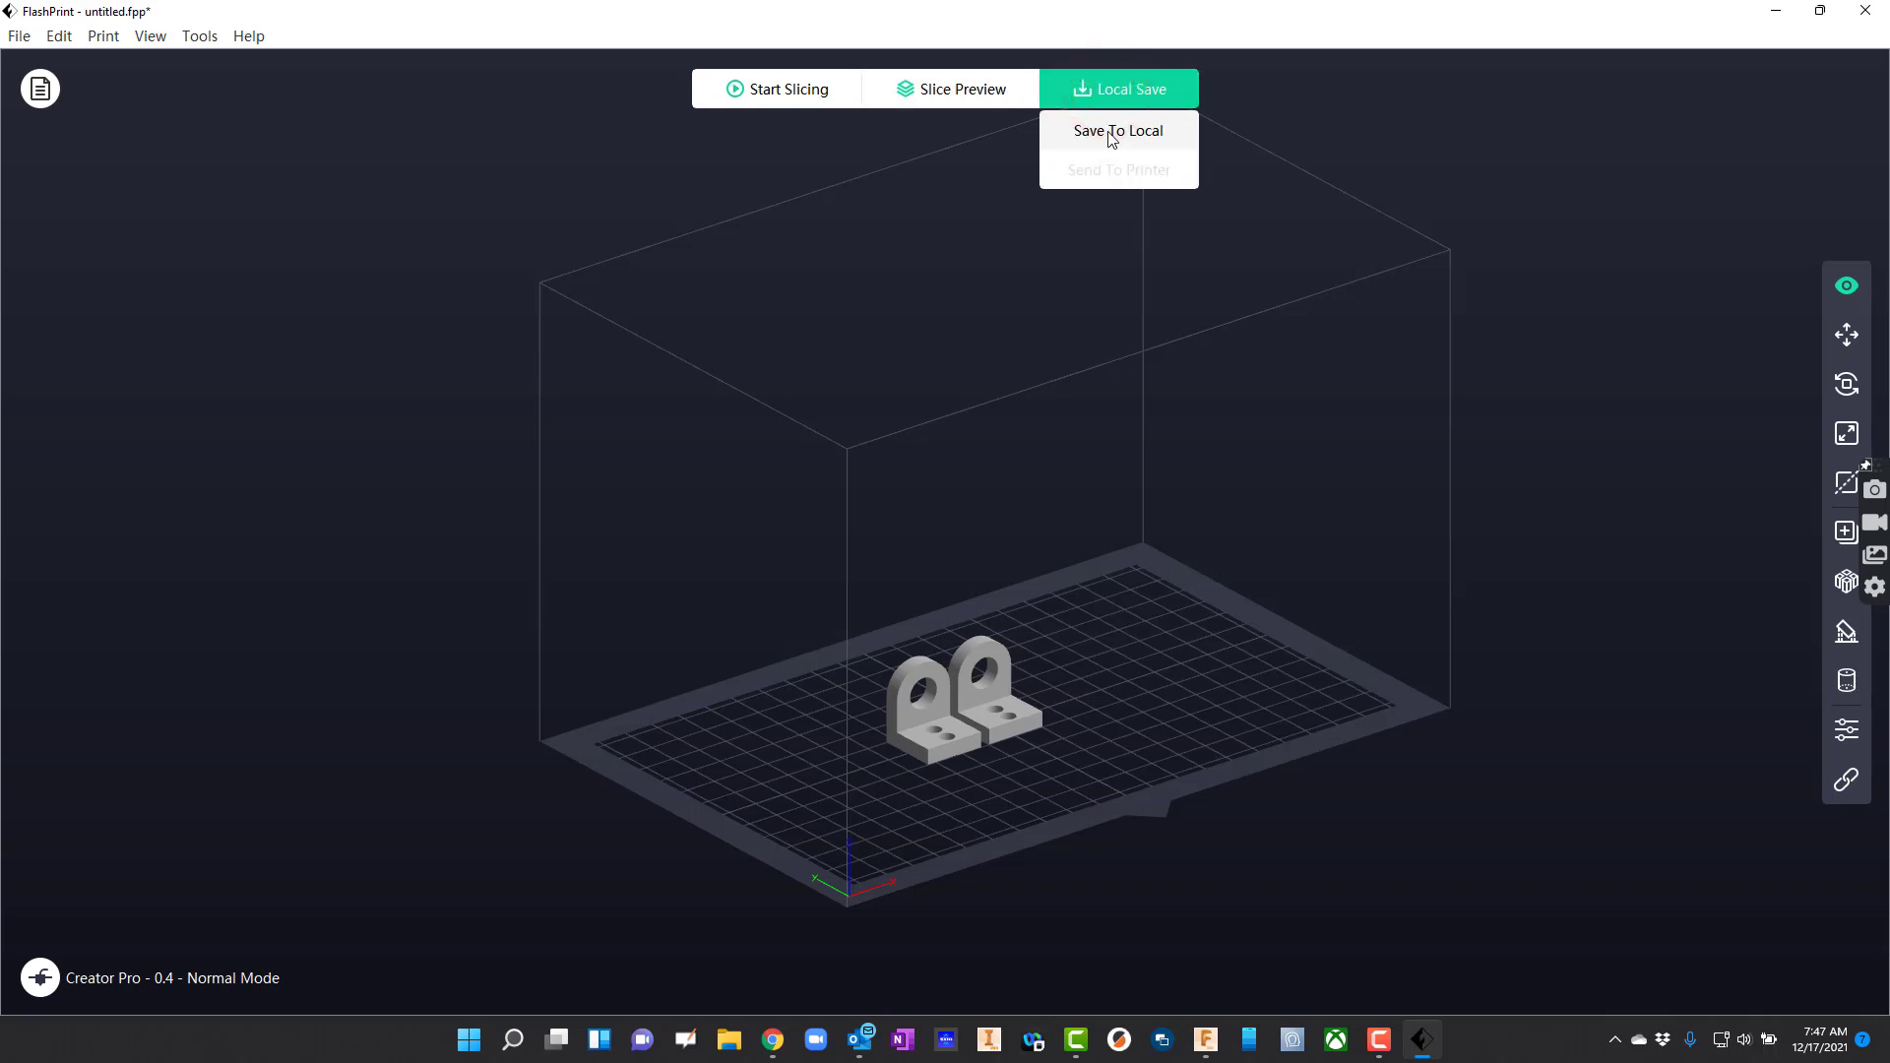
pyautogui.click(1108, 133)
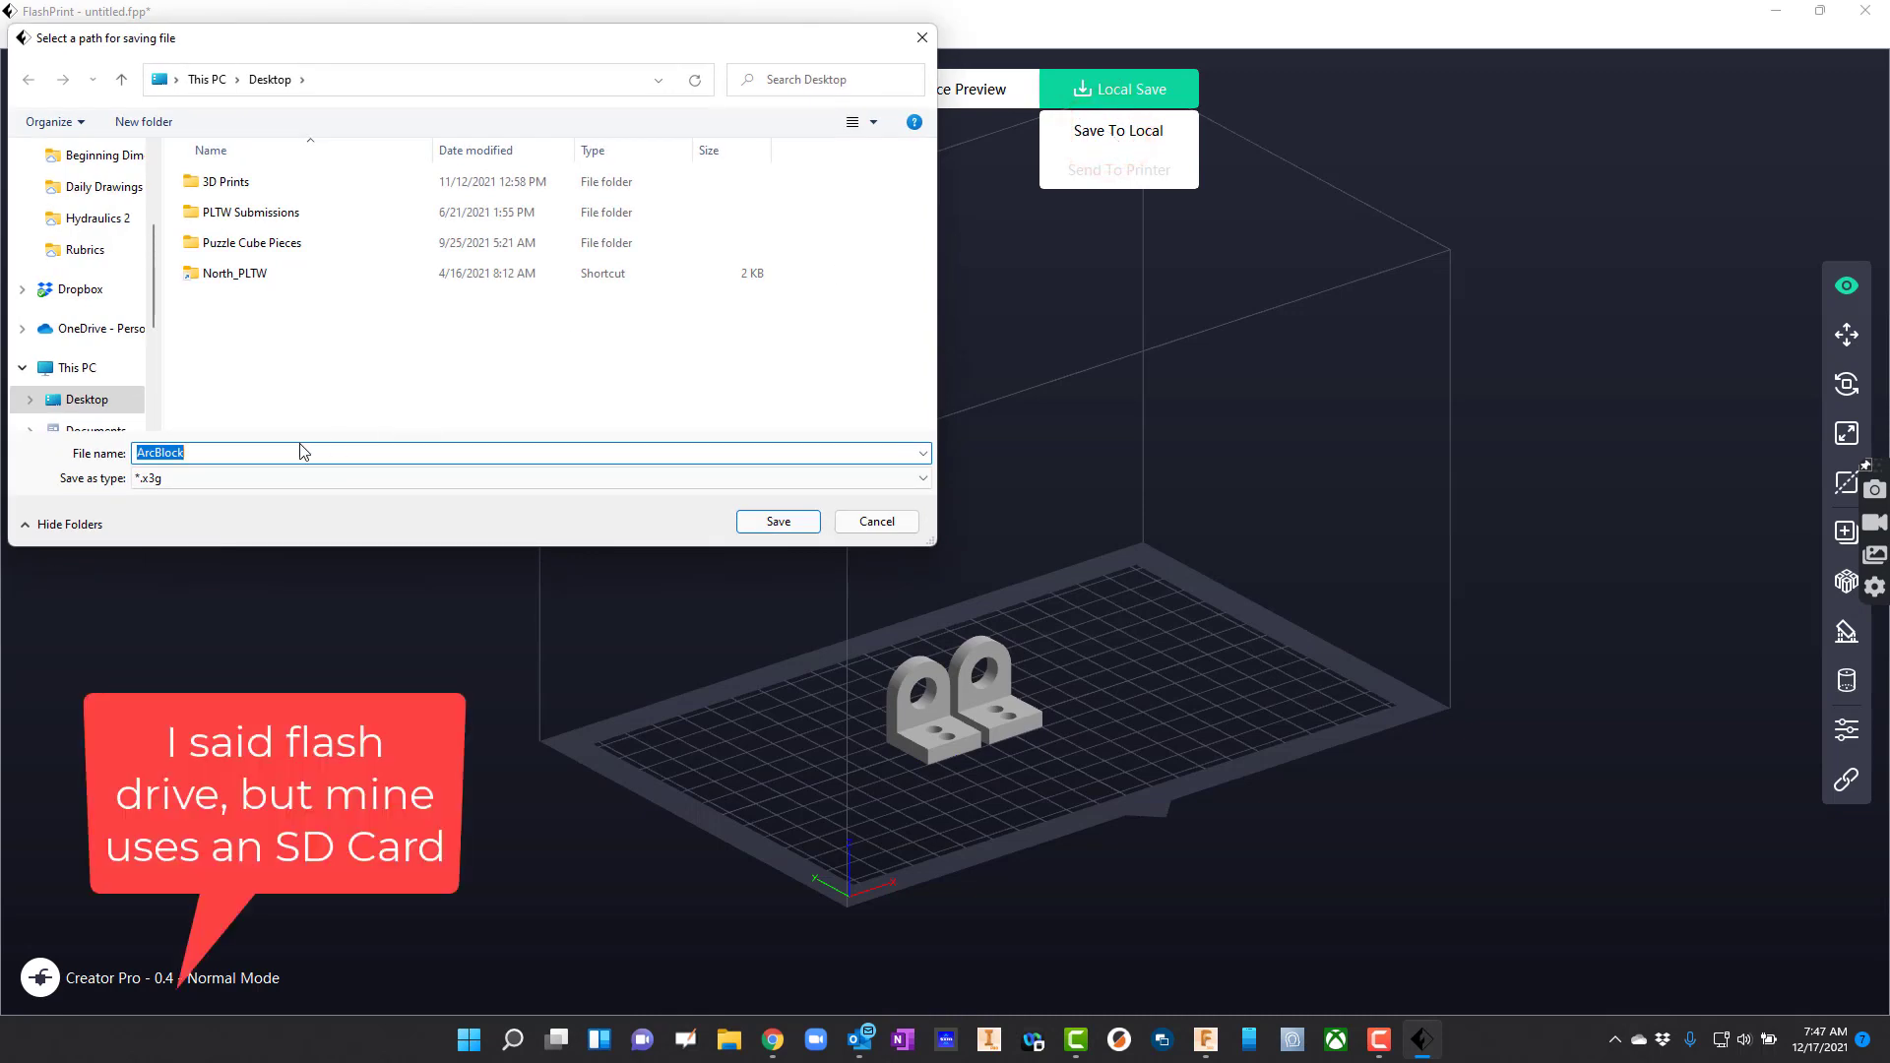